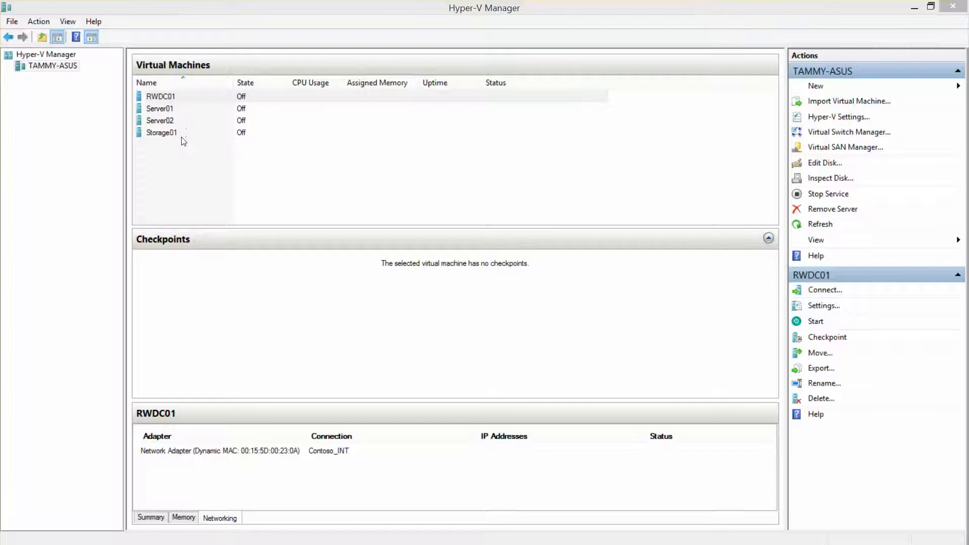
Step: Review the RWDC01, Server01, Server02 and Storage01 VM details, then restore down Hyper-V Manager
{"action": "left_click", "coordinate": [166, 99]}
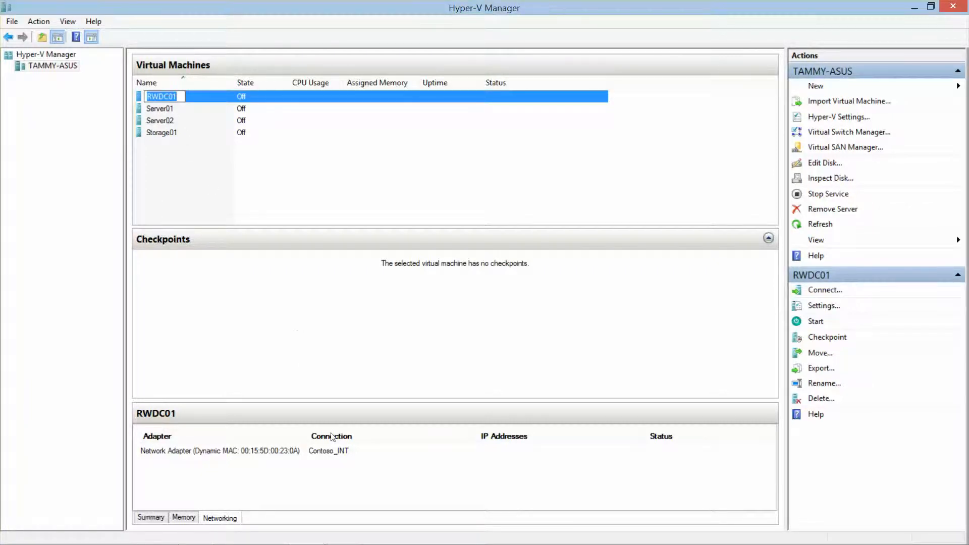
{"action": "key", "text": "F2"}
{"action": "left_click", "coordinate": [170, 109]}
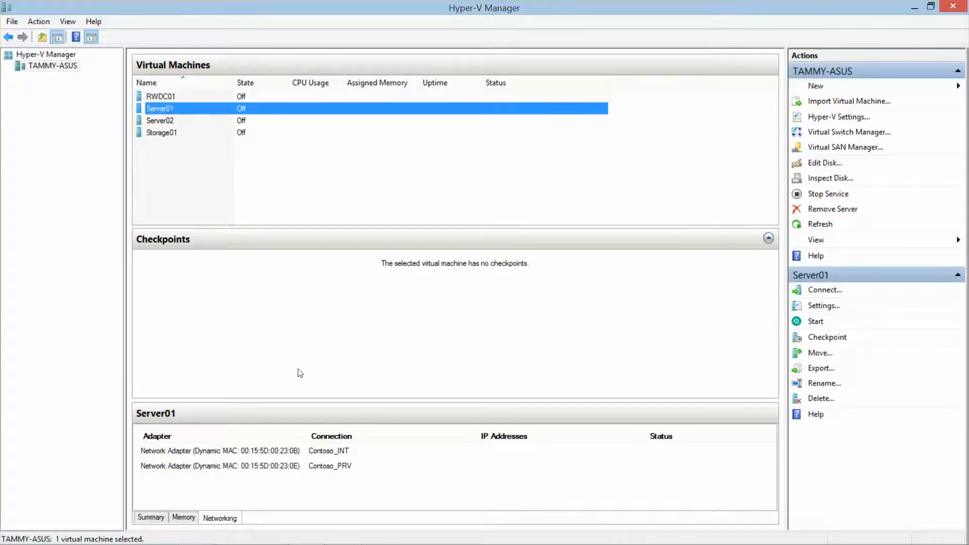
{"action": "left_click", "coordinate": [337, 469]}
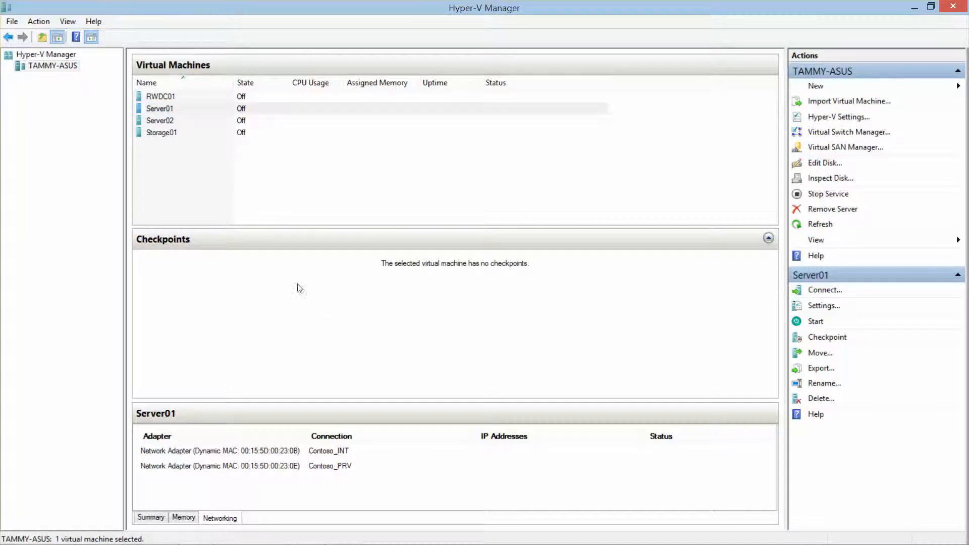
{"action": "left_click", "coordinate": [172, 122]}
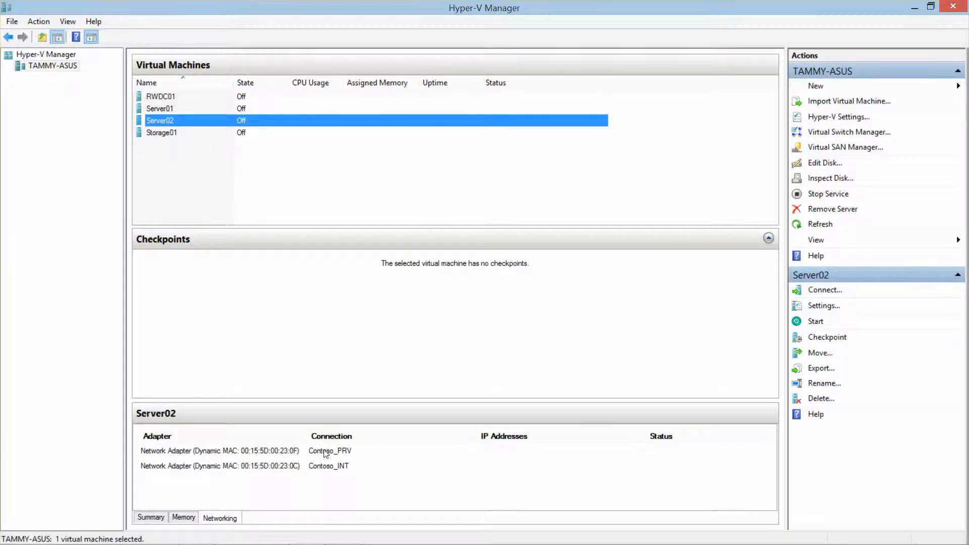
{"action": "left_click", "coordinate": [182, 137]}
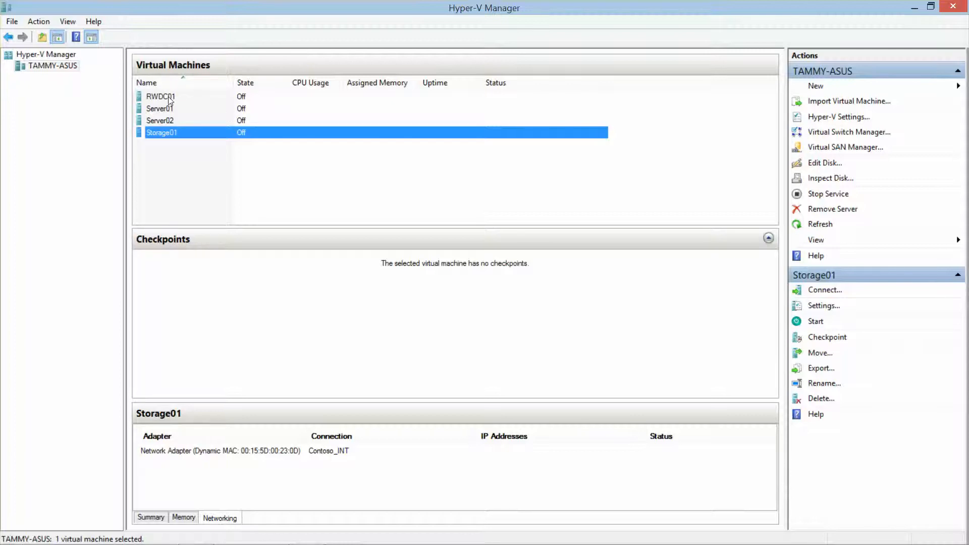
{"action": "left_click", "coordinate": [930, 6]}
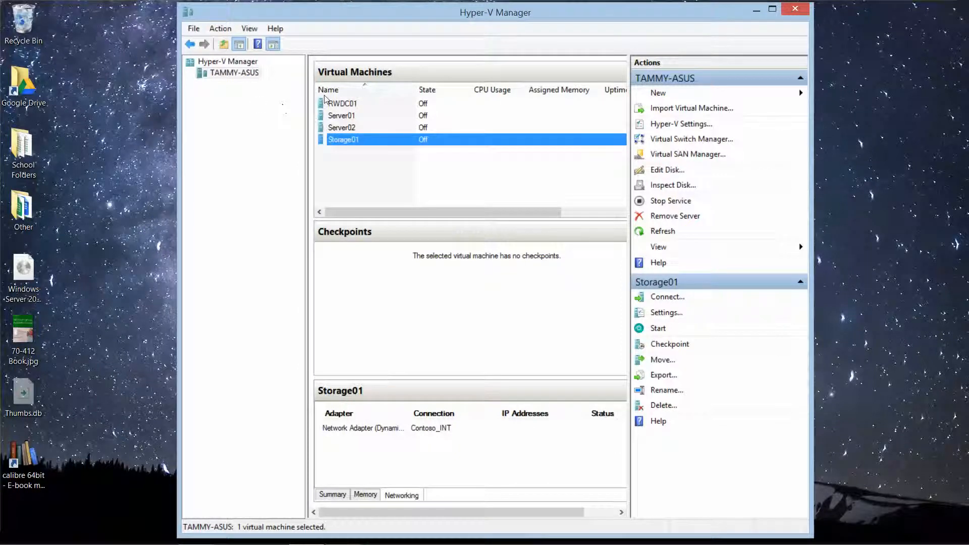
Step: Start RWDC01 and Server01, then open RWDC01's Virtual Machine Connection console
{"action": "left_click", "coordinate": [349, 105]}
{"action": "right_click", "coordinate": [349, 105]}
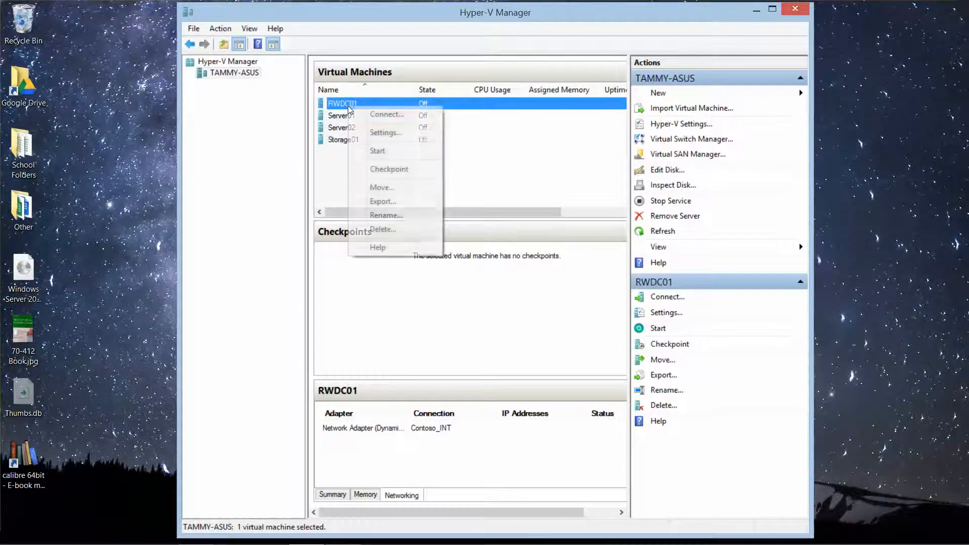
{"action": "left_click", "coordinate": [390, 151]}
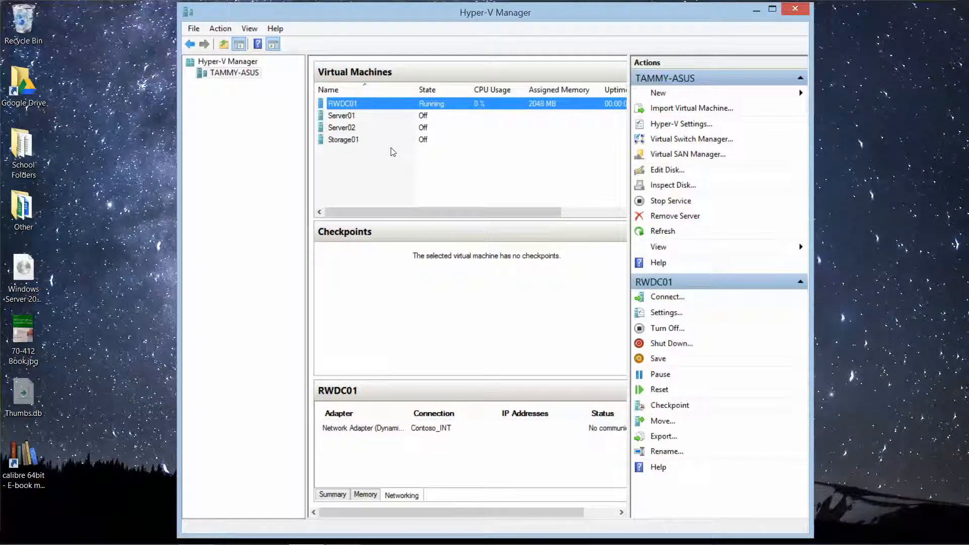
{"action": "right_click", "coordinate": [352, 121]}
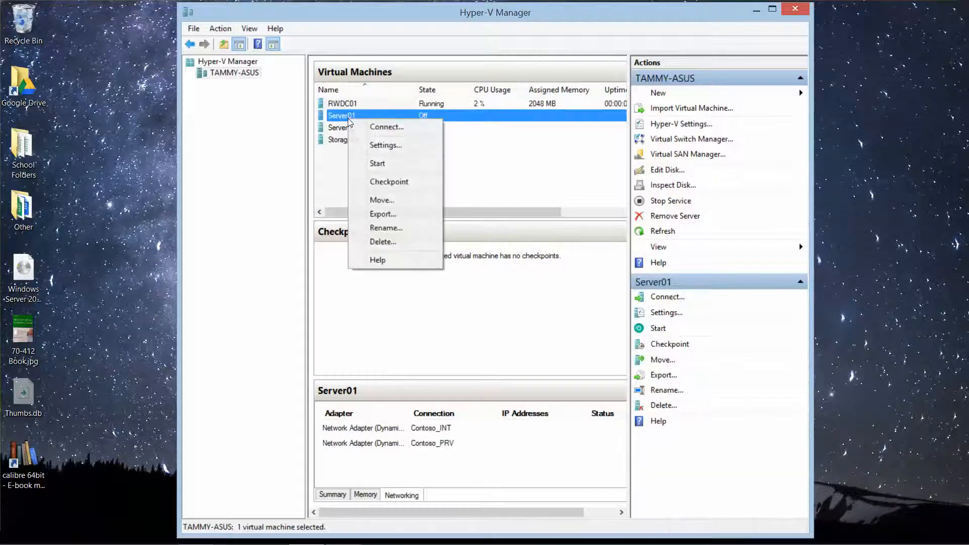
{"action": "left_click", "coordinate": [378, 163]}
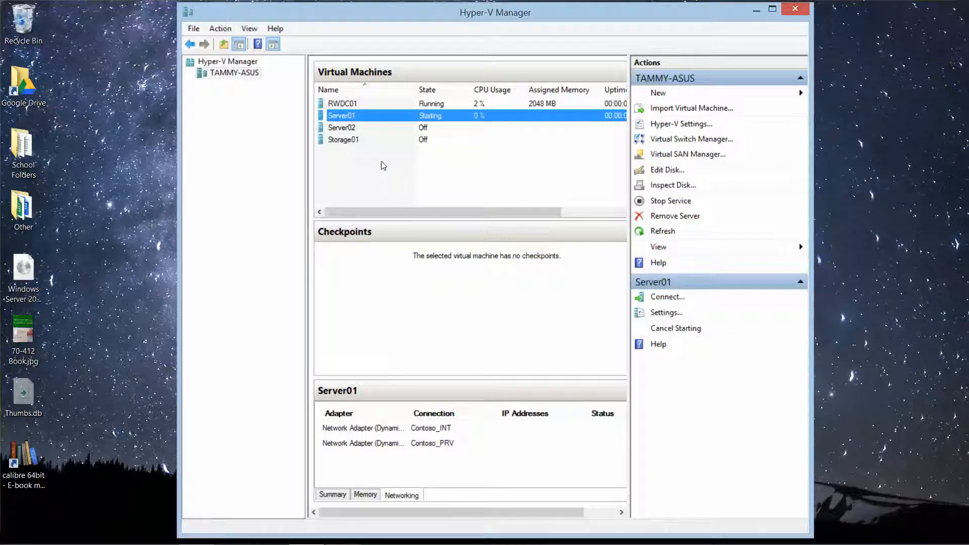
{"action": "double_click", "coordinate": [352, 104]}
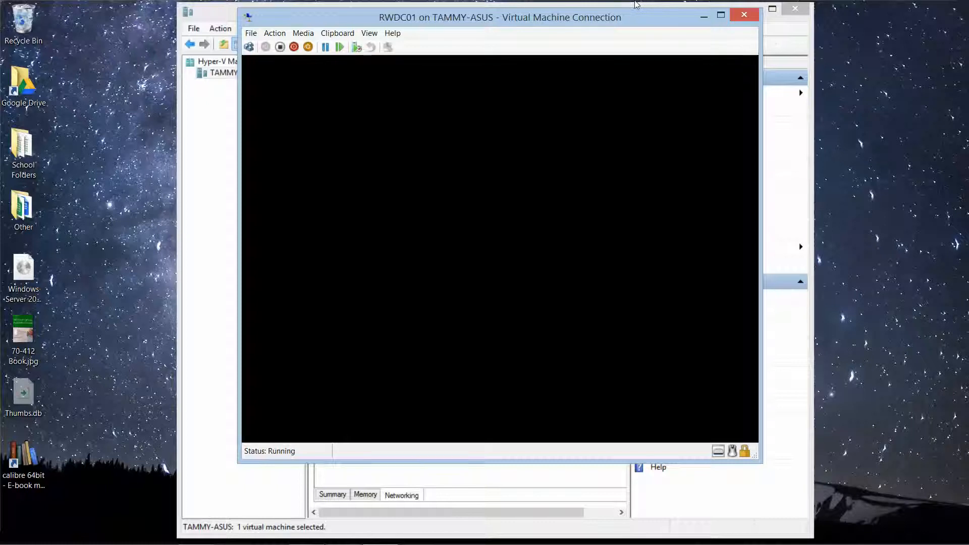
{"action": "left_click", "coordinate": [763, 40]}
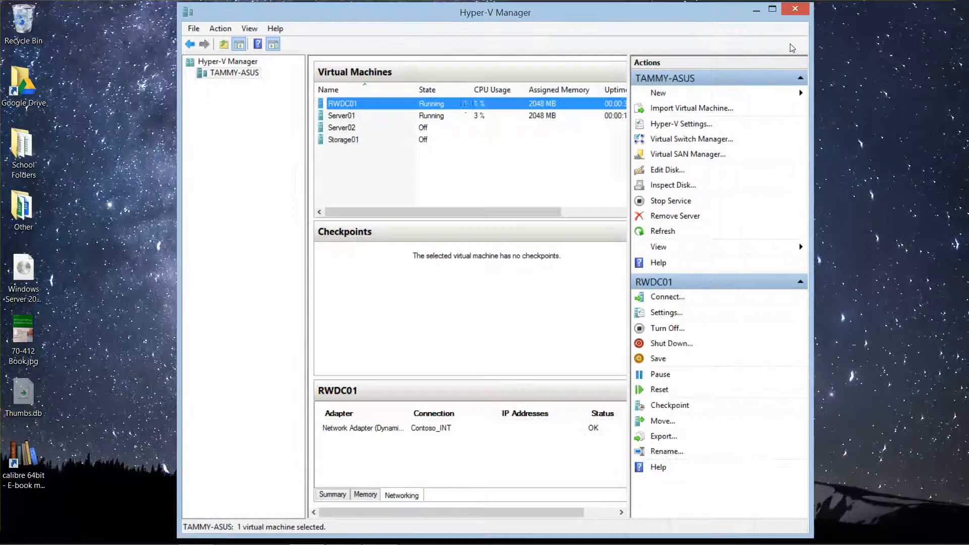
Step: Open Server01's console, minimize Hyper-V Manager, and place the RWDC01 and Server01 consoles side by side
{"action": "double_click", "coordinate": [351, 116]}
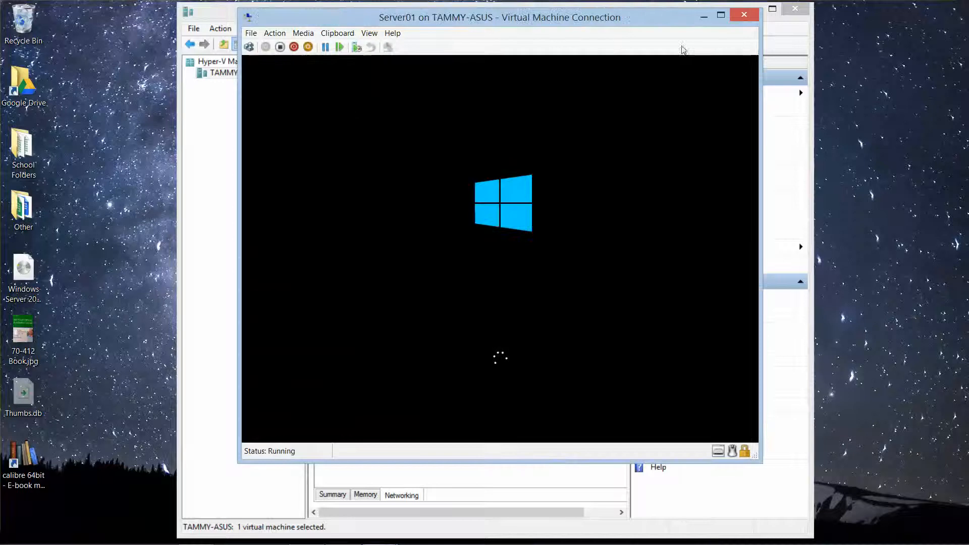
{"action": "left_click", "coordinate": [793, 41]}
{"action": "left_click", "coordinate": [755, 11]}
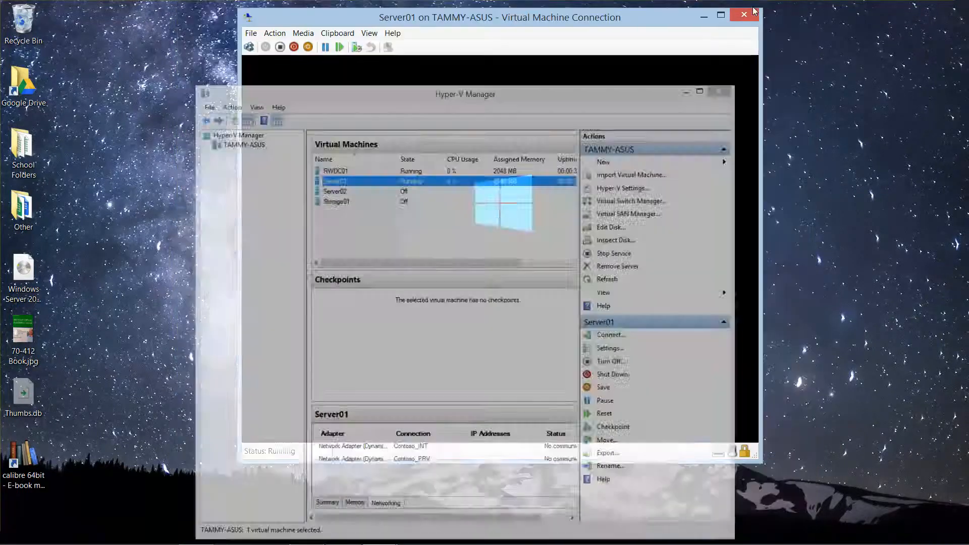
{"action": "left_click_drag", "start_coordinate": [481, 20], "coordinate": [681, 27]}
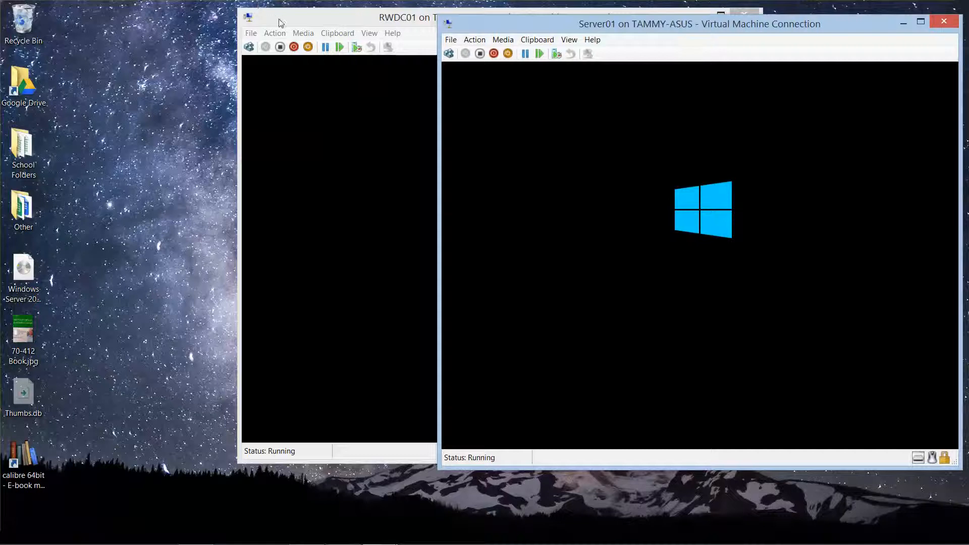
{"action": "left_click_drag", "start_coordinate": [308, 19], "coordinate": [75, 21]}
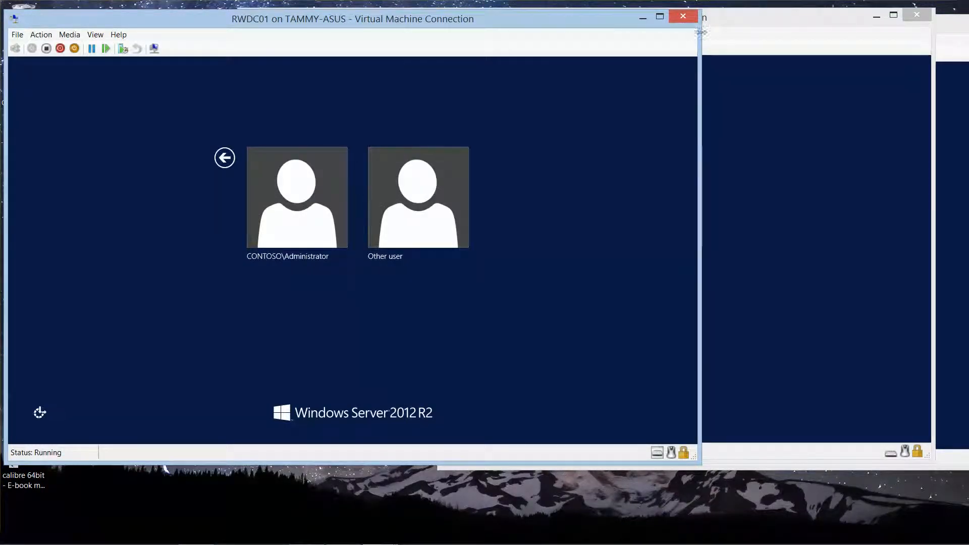
Step: Sign in to RWDC01 as the domain Administrator with the account password
{"action": "left_click", "coordinate": [725, 36]}
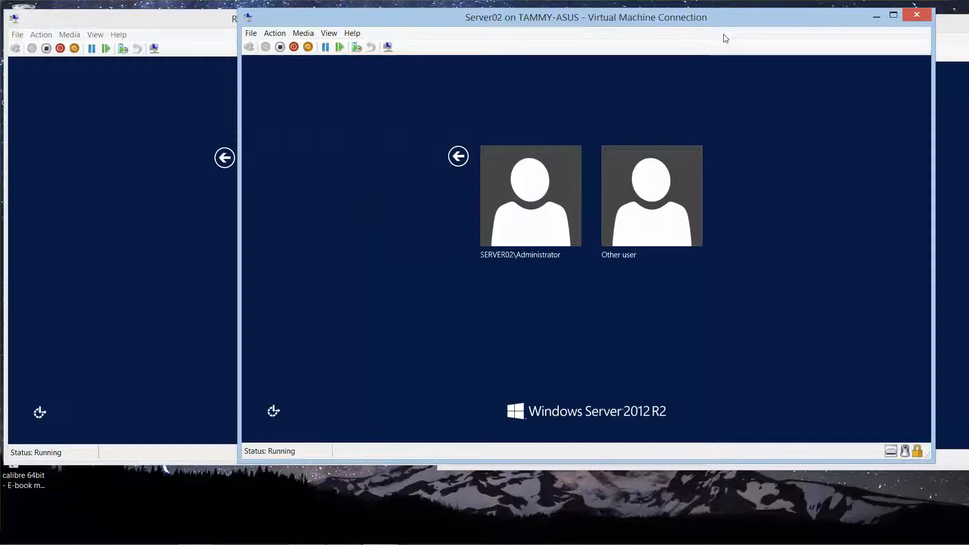
{"action": "left_click", "coordinate": [946, 54]}
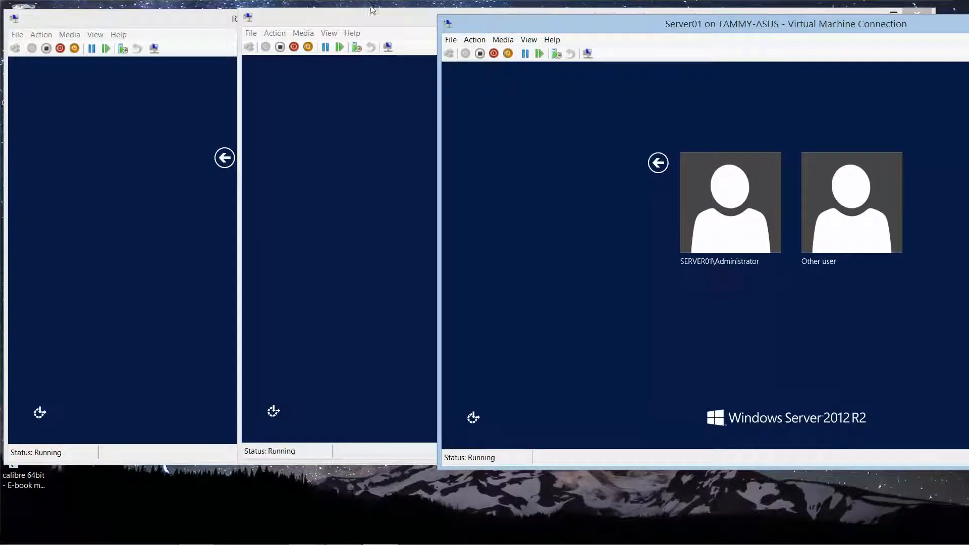
{"action": "left_click", "coordinate": [192, 24]}
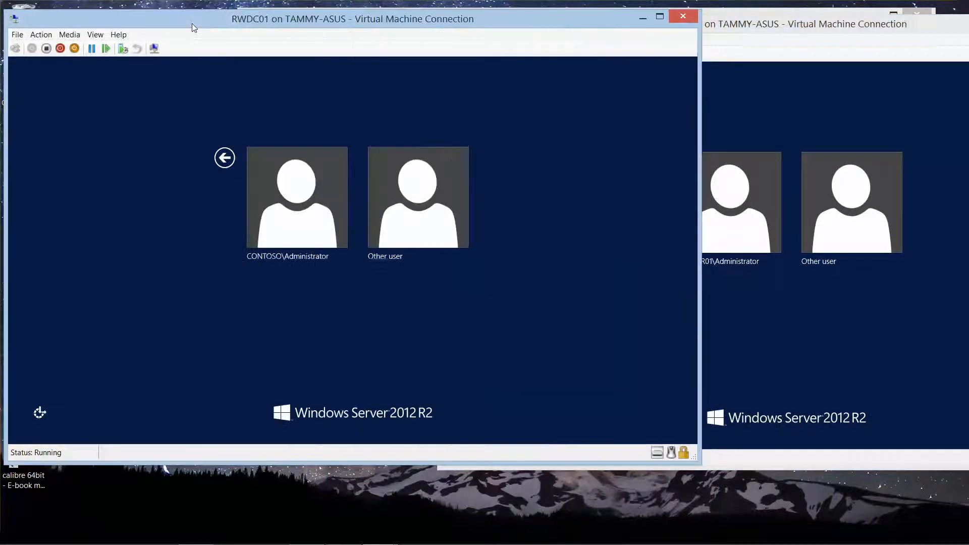
{"action": "left_click", "coordinate": [288, 178]}
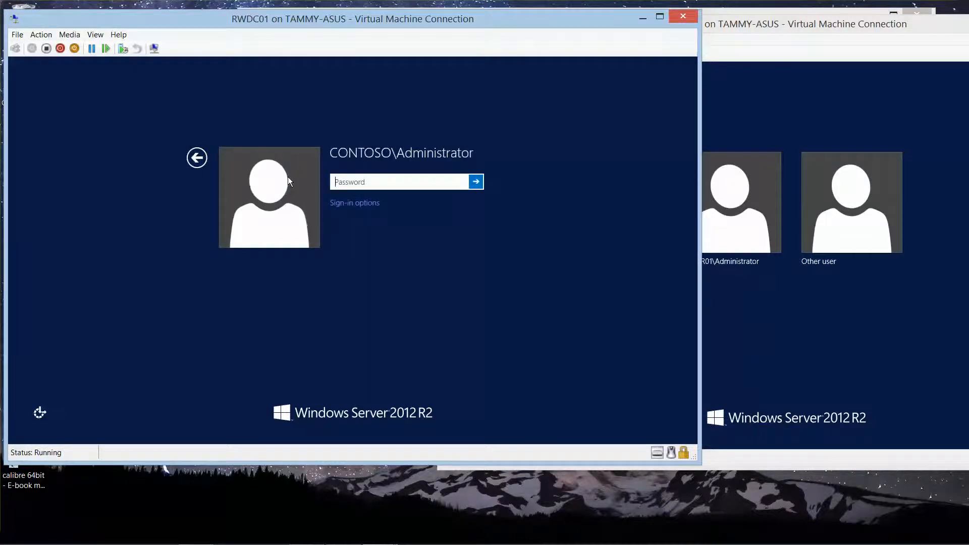
{"action": "type", "text": "Pa$$w0rd"}
{"action": "key", "text": "Return"}
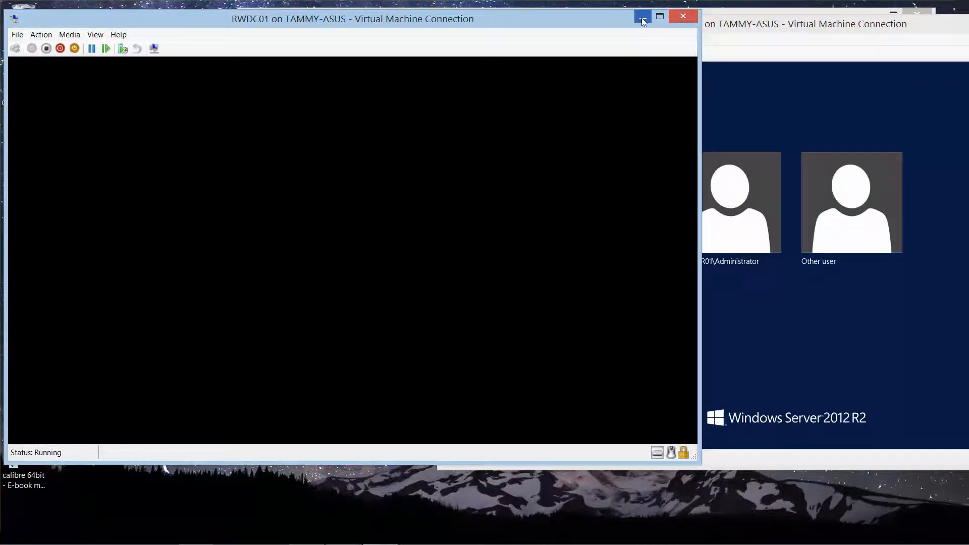
Step: Sign in to Server01 as the local Administrator with the account password
{"action": "left_click", "coordinate": [641, 17]}
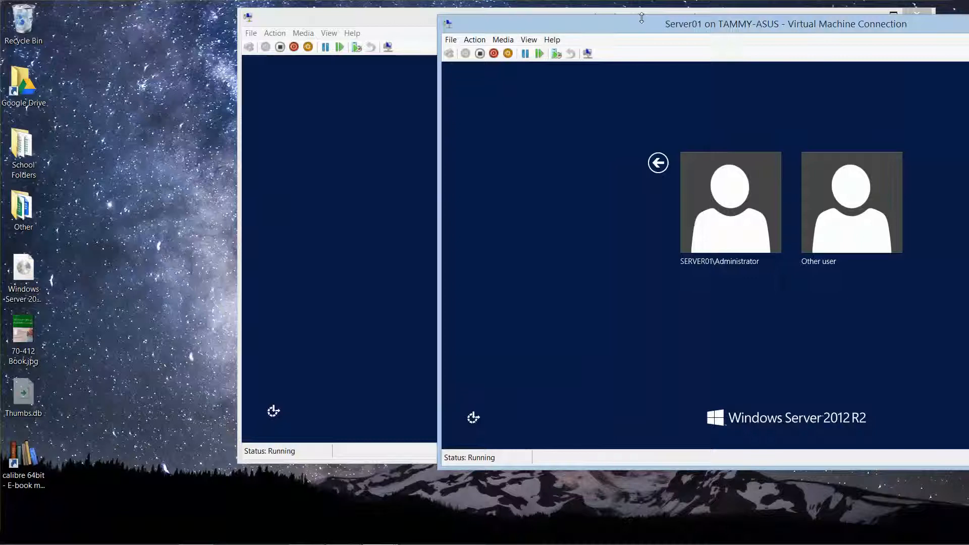
{"action": "left_click_drag", "start_coordinate": [642, 24], "coordinate": [205, 13]}
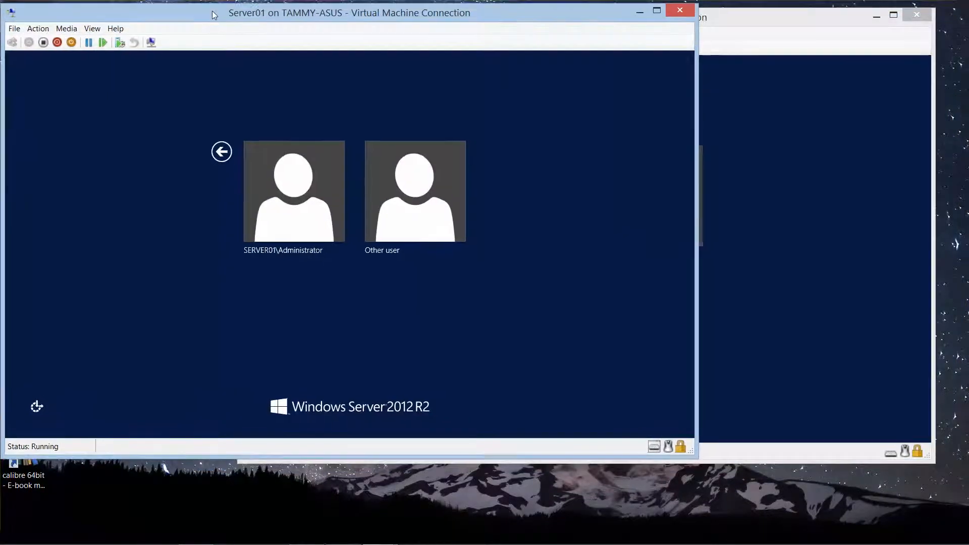
{"action": "left_click", "coordinate": [269, 164]}
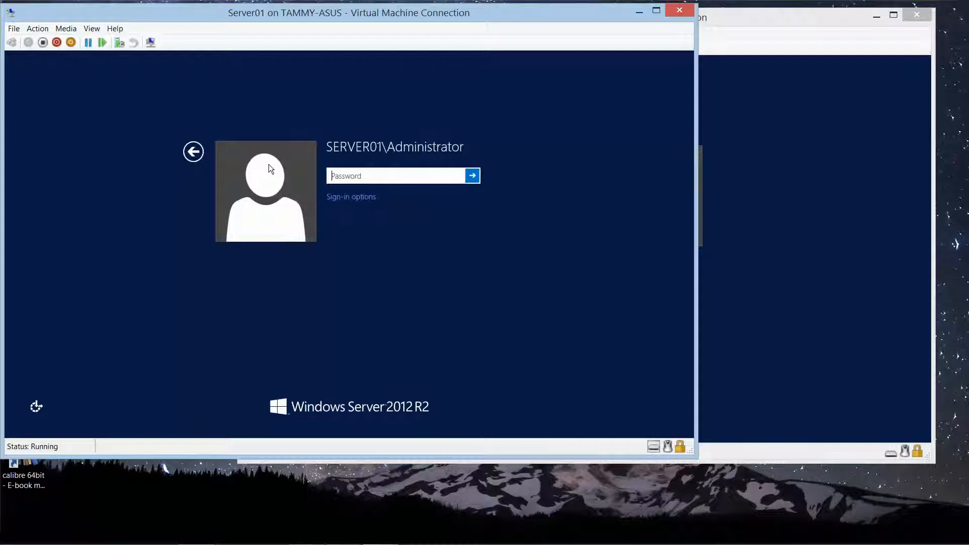
{"action": "type", "text": "Pa$$w0rd"}
{"action": "key", "text": "Return"}
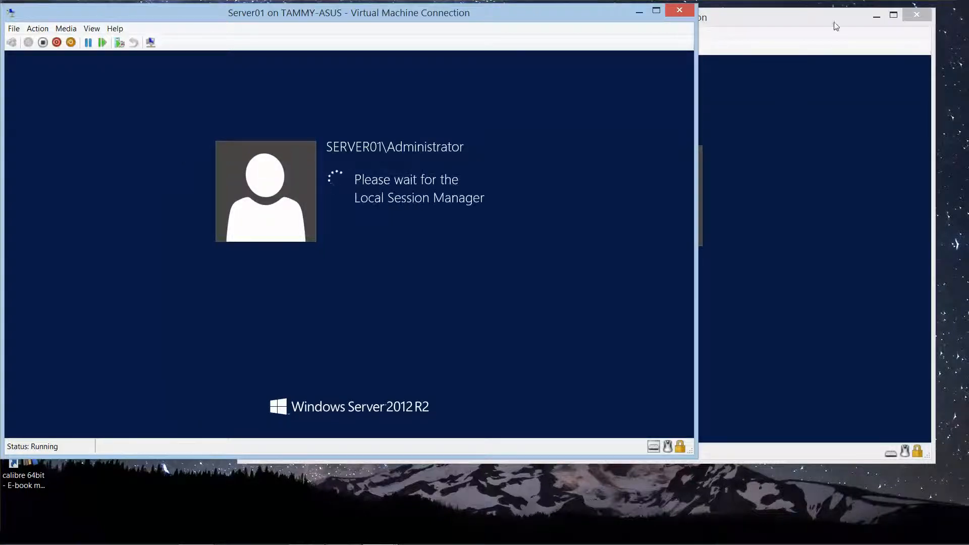
Step: Sign in to Server02 as the local Administrator with the account password
{"action": "left_click", "coordinate": [834, 22]}
{"action": "left_click_drag", "start_coordinate": [803, 20], "coordinate": [839, 17]}
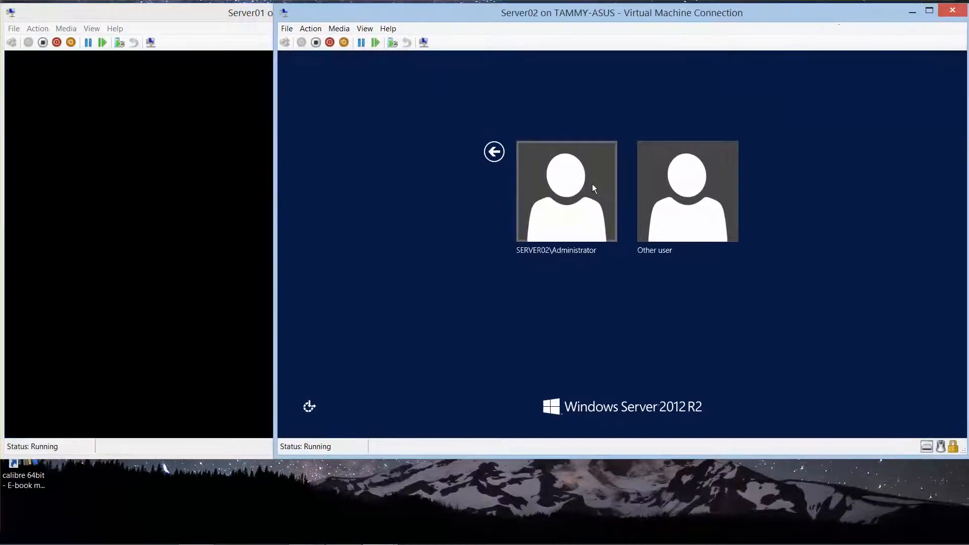
{"action": "left_click", "coordinate": [567, 219]}
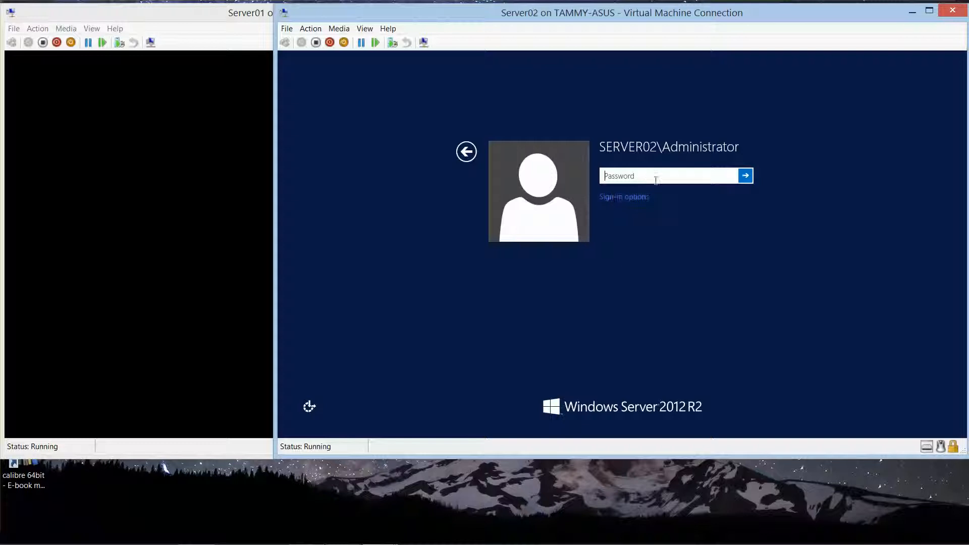
{"action": "type", "text": "Pa$$w0rd"}
{"action": "key", "text": "Return"}
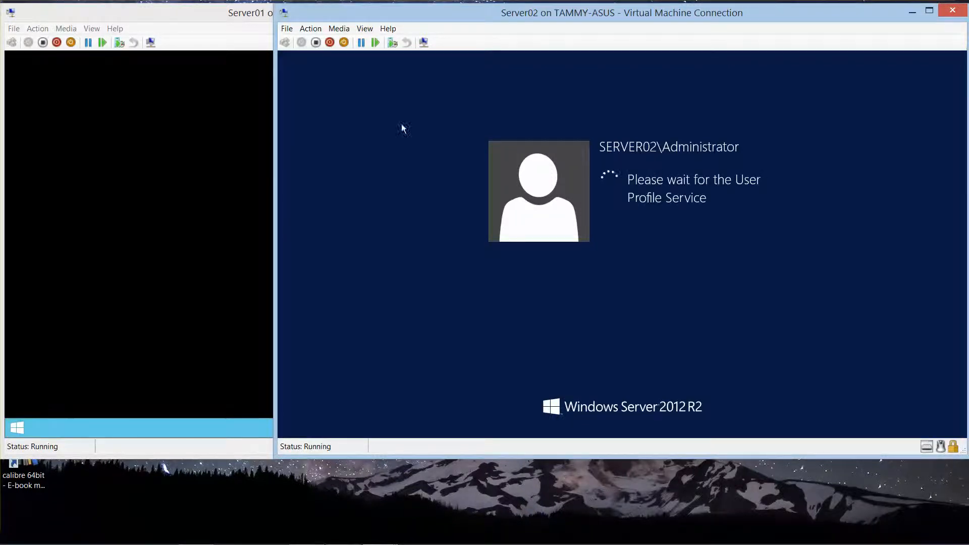
{"action": "left_click", "coordinate": [210, 16]}
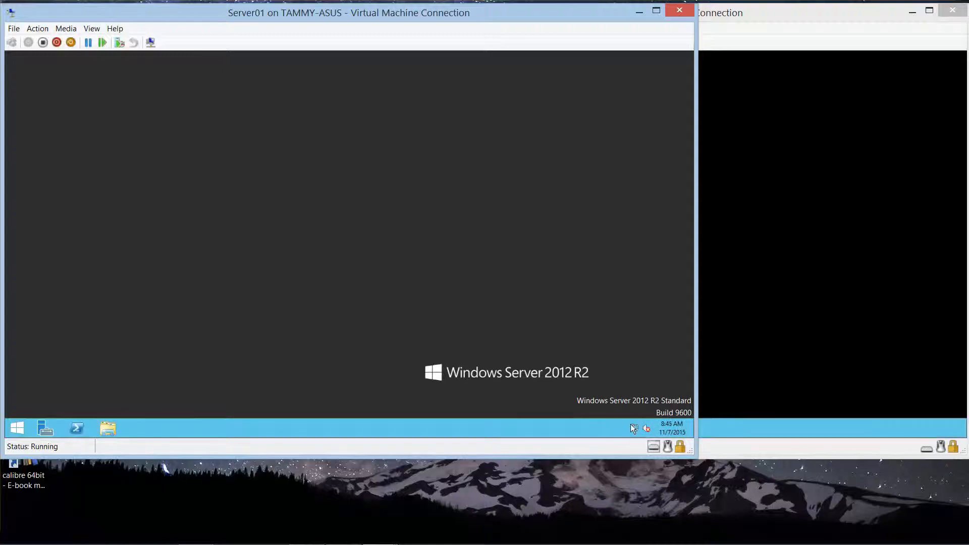
Step: Open Server01's Network and Sharing Center from its system tray network icon
{"action": "right_click", "coordinate": [635, 429]}
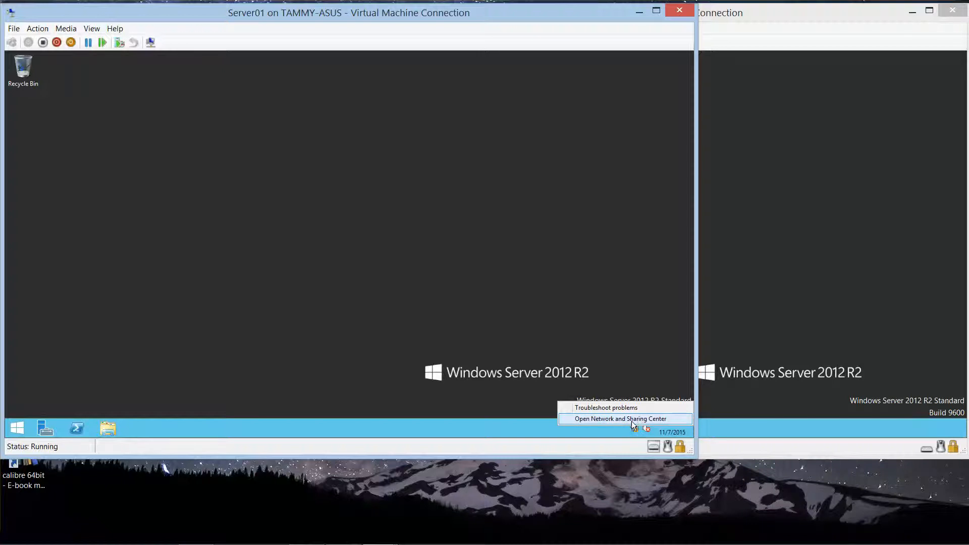
{"action": "left_click", "coordinate": [631, 419]}
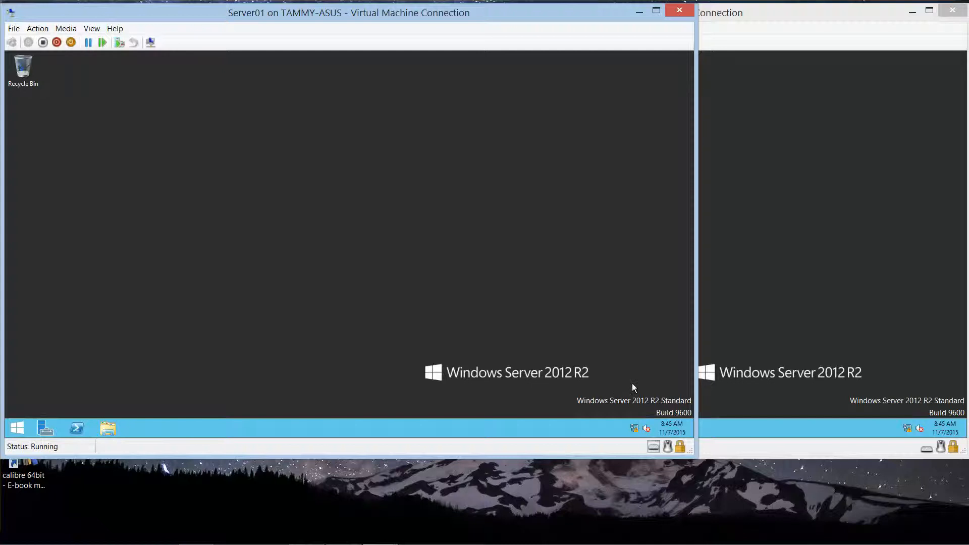
{"action": "mouse_move", "coordinate": [426, 540]}
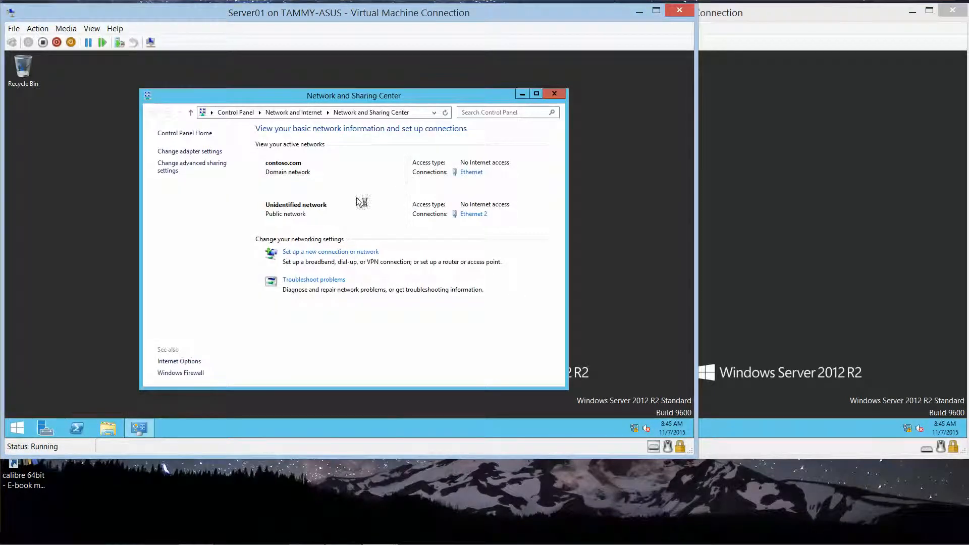
Step: Open the Internet Protocol Version 4 (TCP/IPv4) properties of Server01's Ethernet 2 connection
{"action": "left_click", "coordinate": [211, 152]}
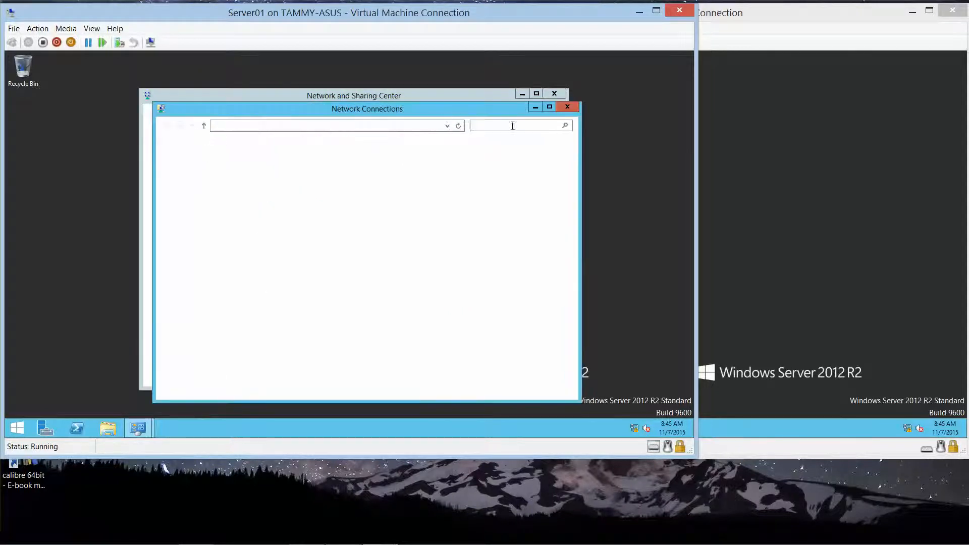
{"action": "left_click", "coordinate": [566, 107]}
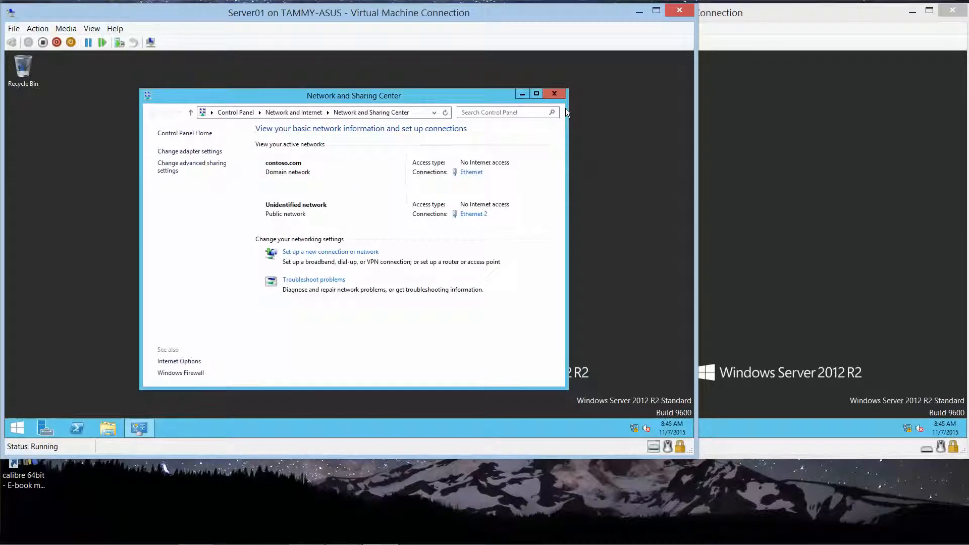
{"action": "left_click", "coordinate": [474, 214]}
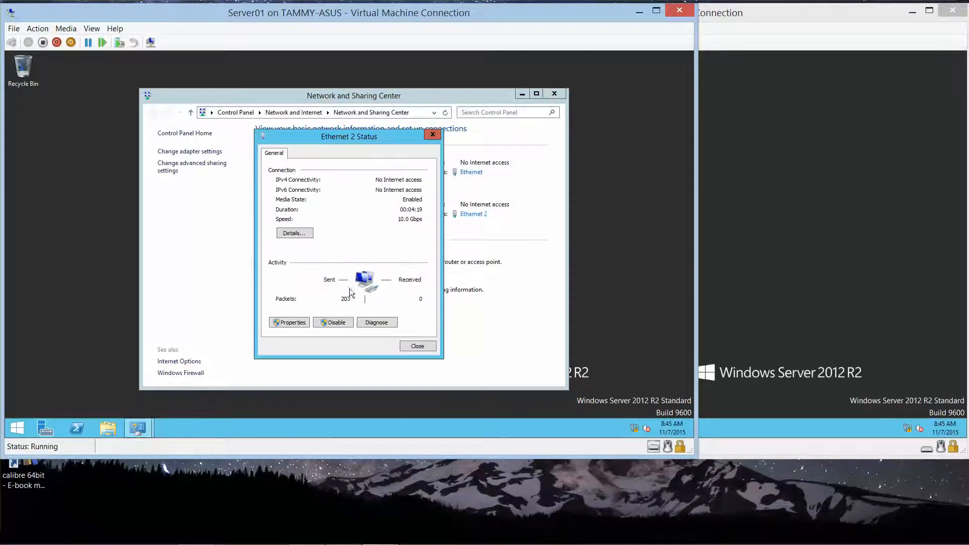
{"action": "left_click", "coordinate": [291, 323]}
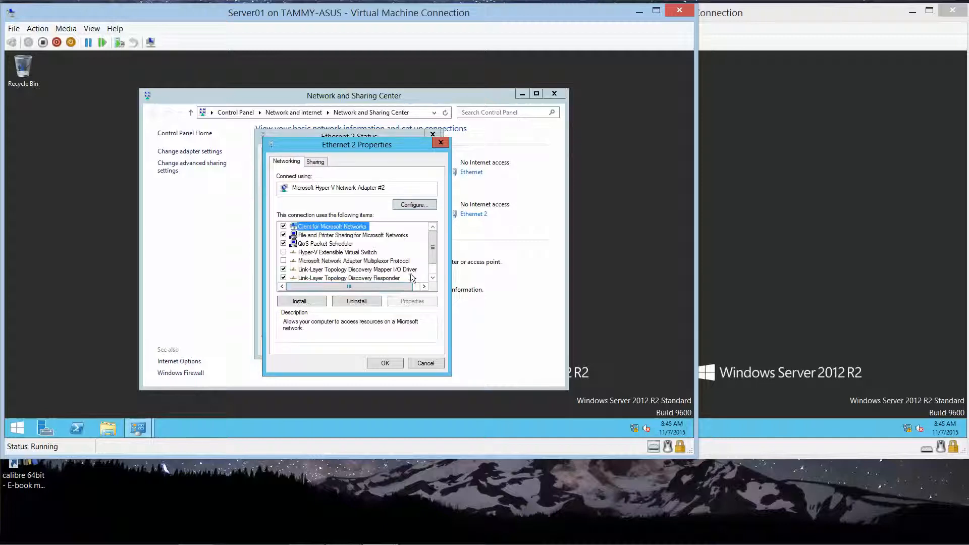
{"action": "double_click", "coordinate": [432, 279]}
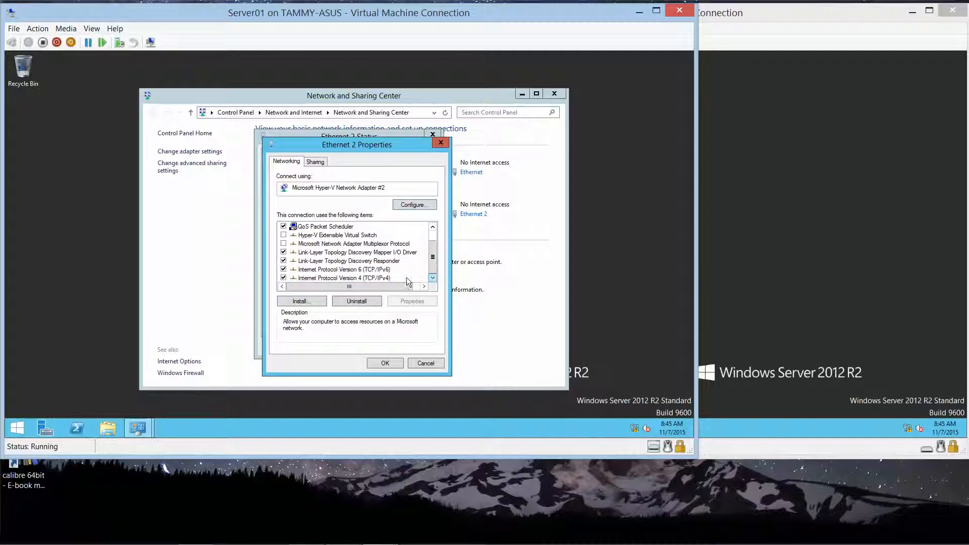
{"action": "left_click", "coordinate": [373, 276]}
{"action": "left_click", "coordinate": [412, 303]}
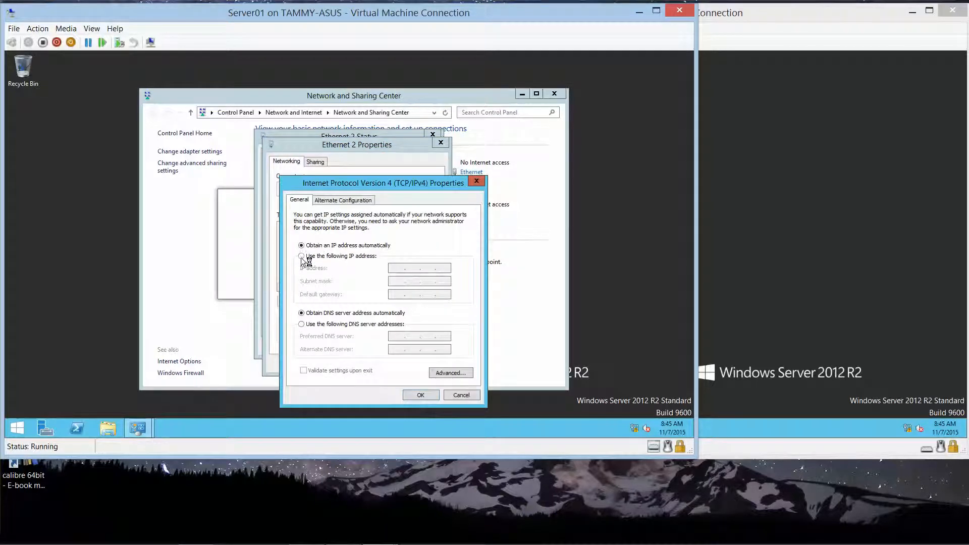
Step: Assign Ethernet 2 the static IP 192.168.1.61 with subnet mask 255.255.255.0
{"action": "left_click", "coordinate": [301, 256]}
{"action": "left_click", "coordinate": [399, 269]}
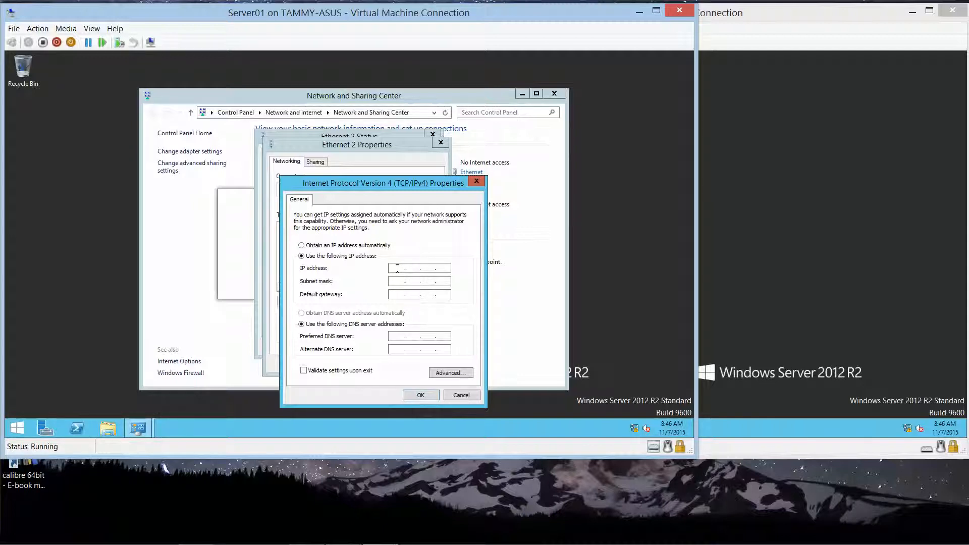
{"action": "type", "text": "192 . 168 . 1 ."}
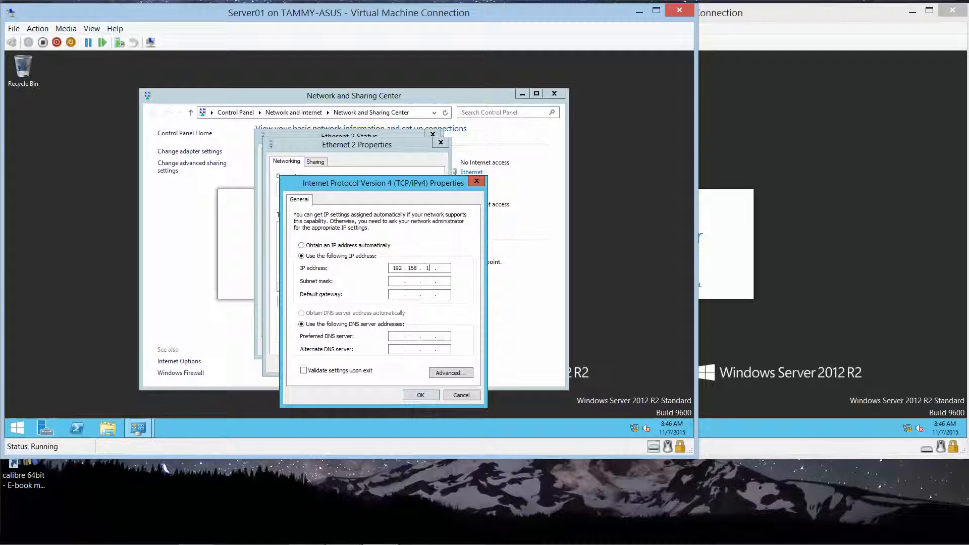
{"action": "type", "text": " 61"}
{"action": "key", "text": "Tab"}
{"action": "left_click", "coordinate": [425, 395]}
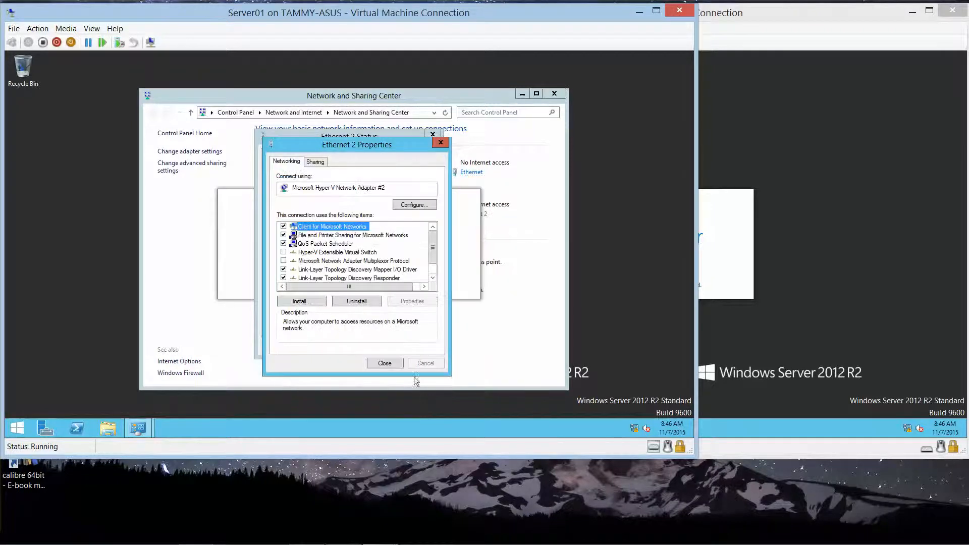
Step: Close the Ethernet 2 Properties and Status dialogs and the Network and Sharing Center
{"action": "left_click", "coordinate": [384, 363]}
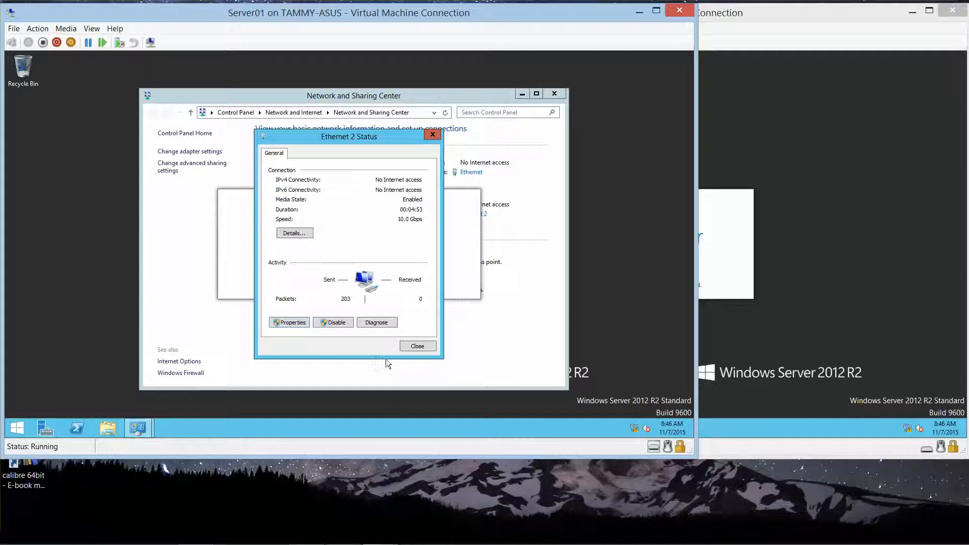
{"action": "left_click", "coordinate": [416, 347]}
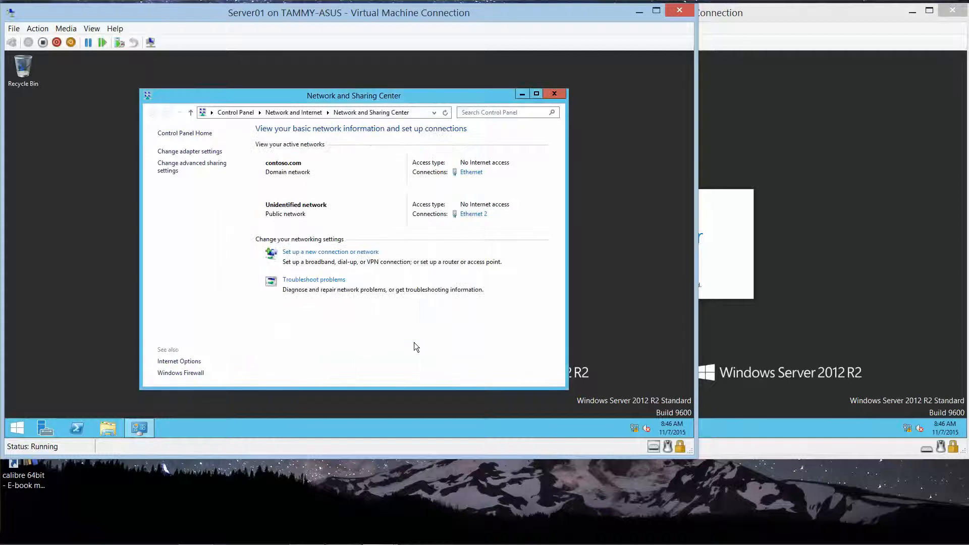
{"action": "left_click", "coordinate": [559, 95]}
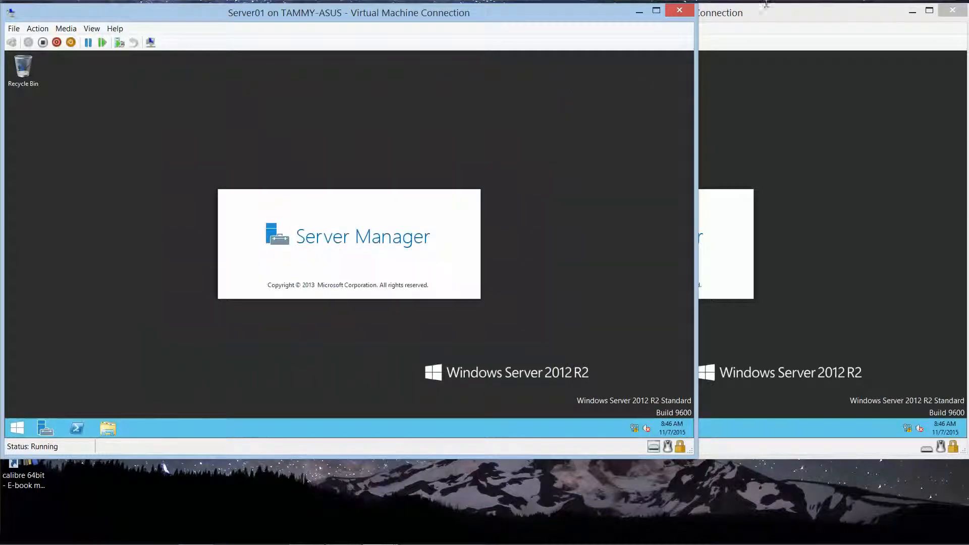
Step: Bring Server02's console forward and open its Network and Sharing Center from the tray
{"action": "left_click", "coordinate": [804, 16]}
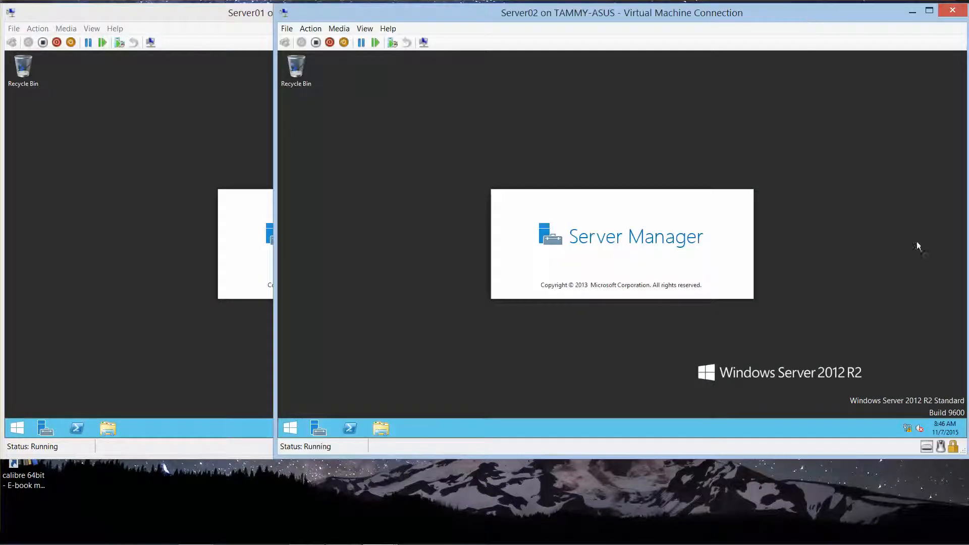
{"action": "right_click", "coordinate": [908, 430]}
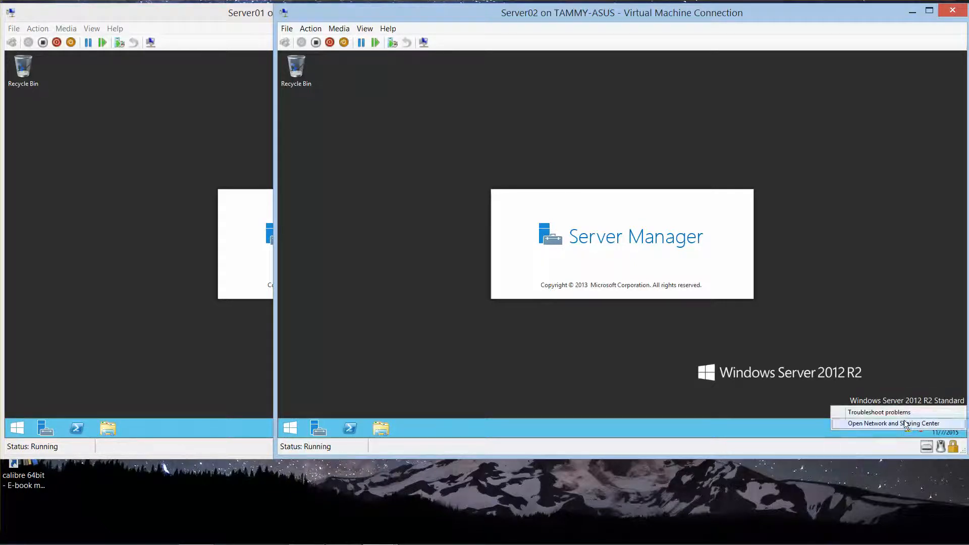
{"action": "left_click", "coordinate": [906, 424]}
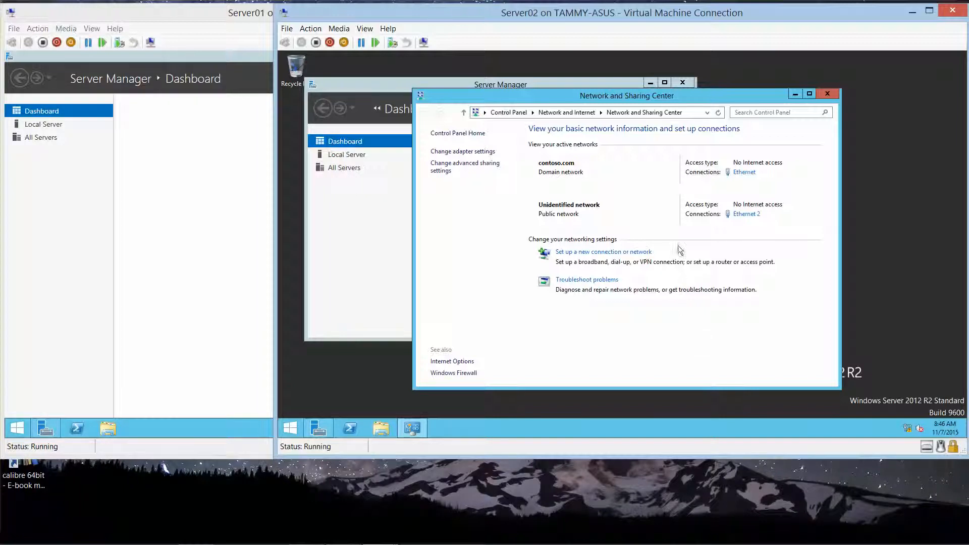
Step: Open the TCP/IPv4 properties of Server02's Ethernet 2 connection
{"action": "left_click", "coordinate": [746, 214]}
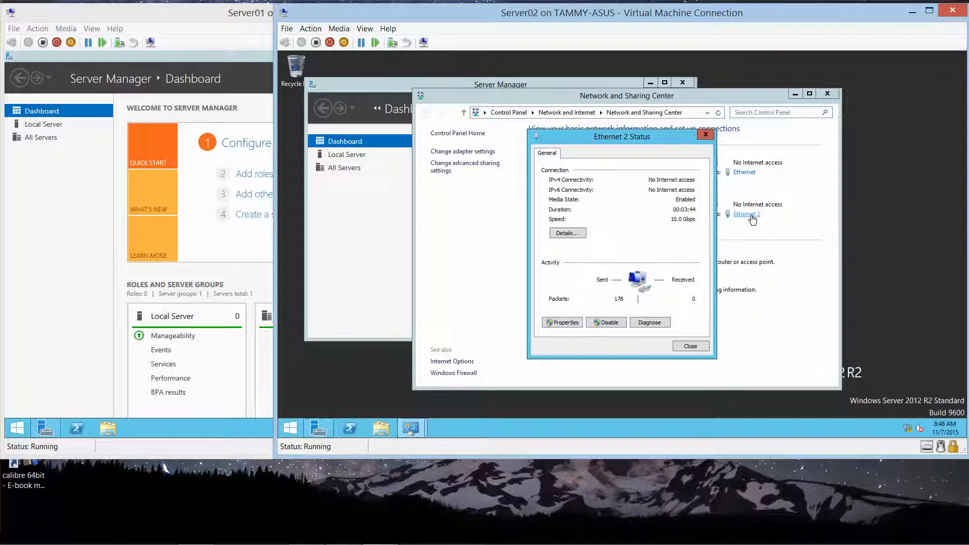
{"action": "left_click", "coordinate": [553, 322]}
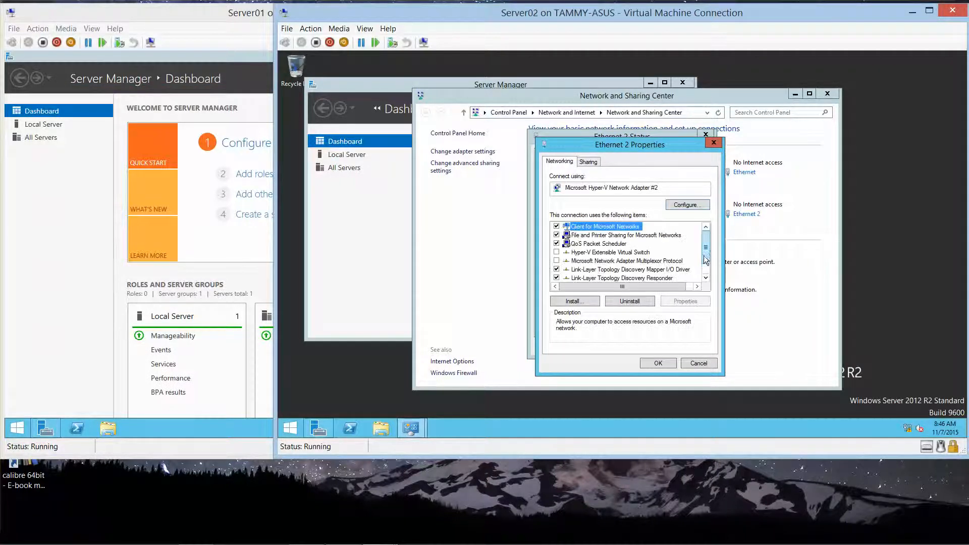
{"action": "scroll", "coordinate": [706, 258], "scroll_direction": "down", "scroll_amount": 2}
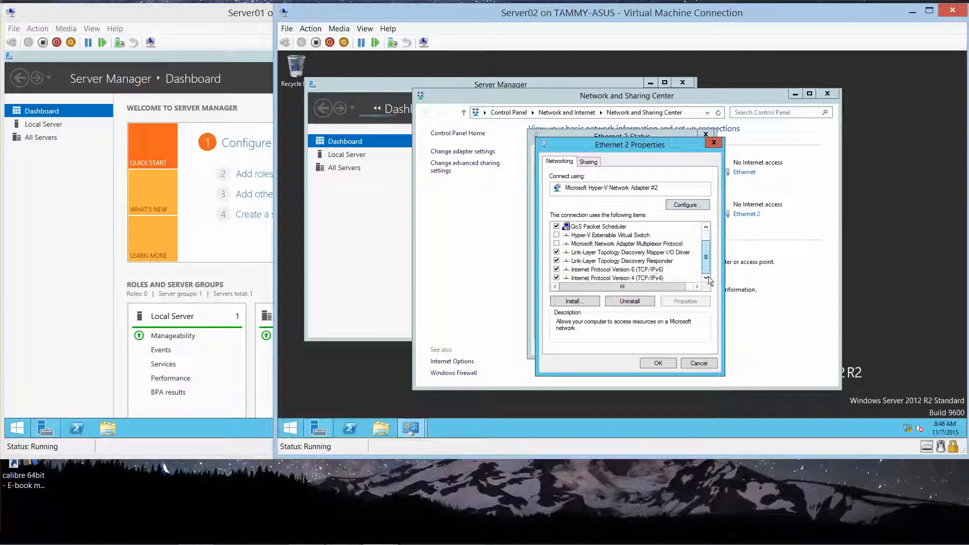
{"action": "left_click", "coordinate": [646, 278]}
{"action": "left_click", "coordinate": [680, 301]}
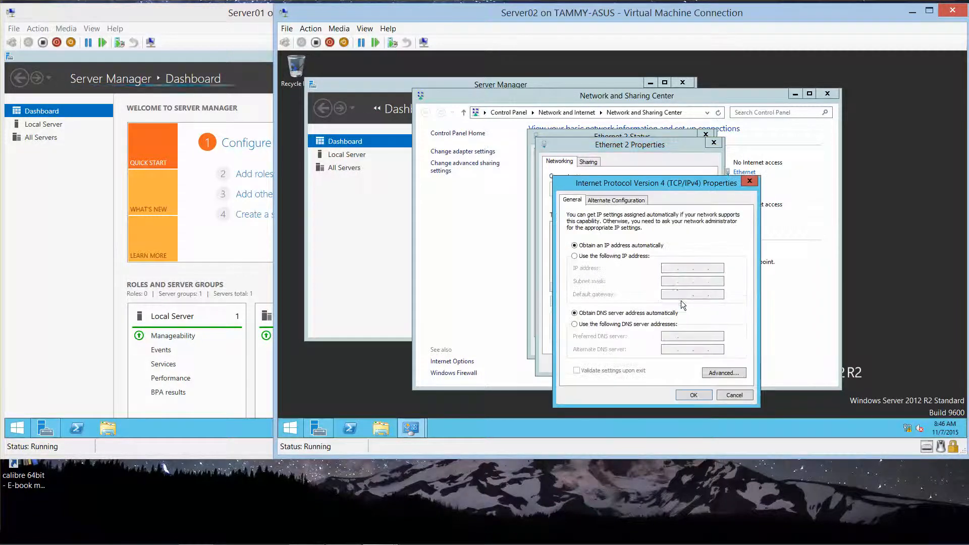
Step: Assign Server02's Ethernet 2 the static IP 192.168.1.71 with subnet mask 255.255.255.0
{"action": "left_click", "coordinate": [600, 256]}
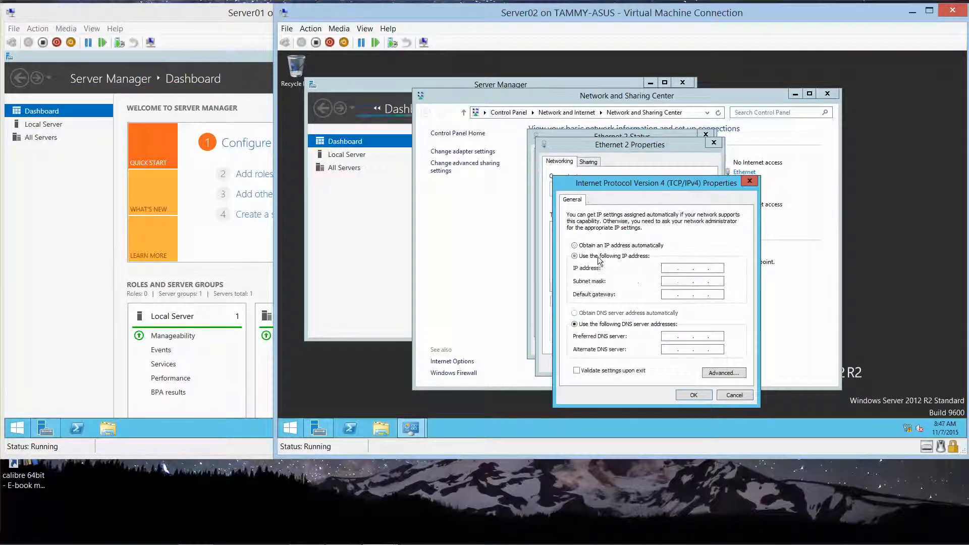
{"action": "left_click", "coordinate": [668, 267]}
{"action": "type", "text": "192 . 168 . "}
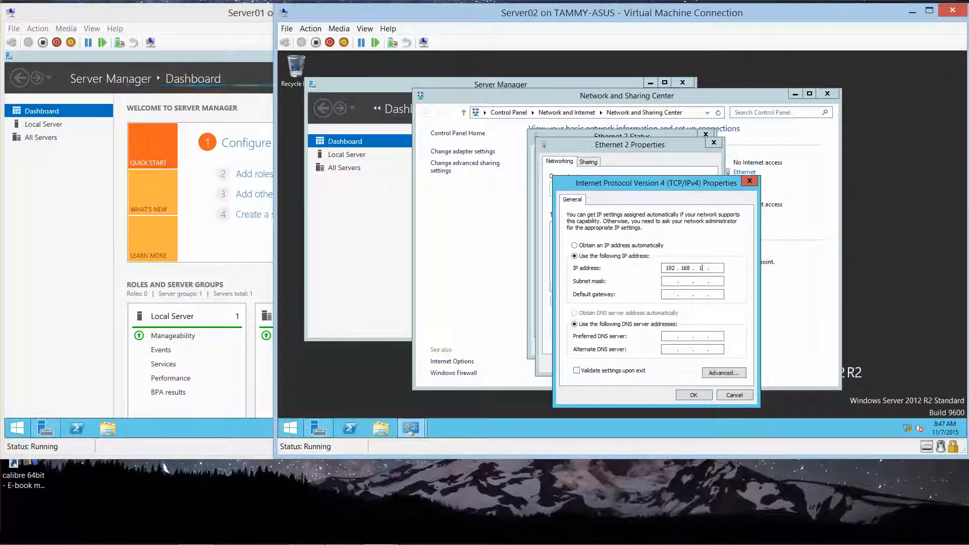
{"action": "type", "text": "1 . 71"}
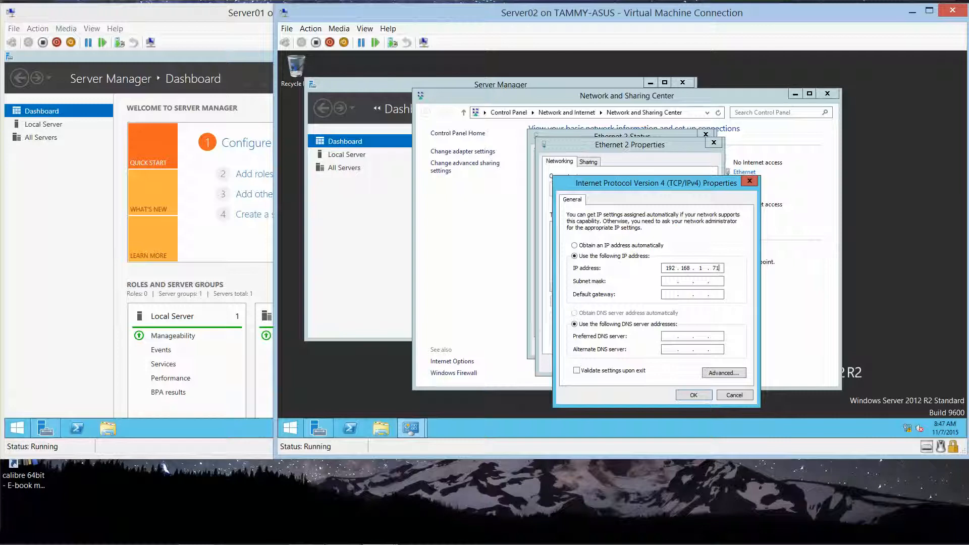
{"action": "key", "text": "Tab"}
{"action": "left_click", "coordinate": [694, 393]}
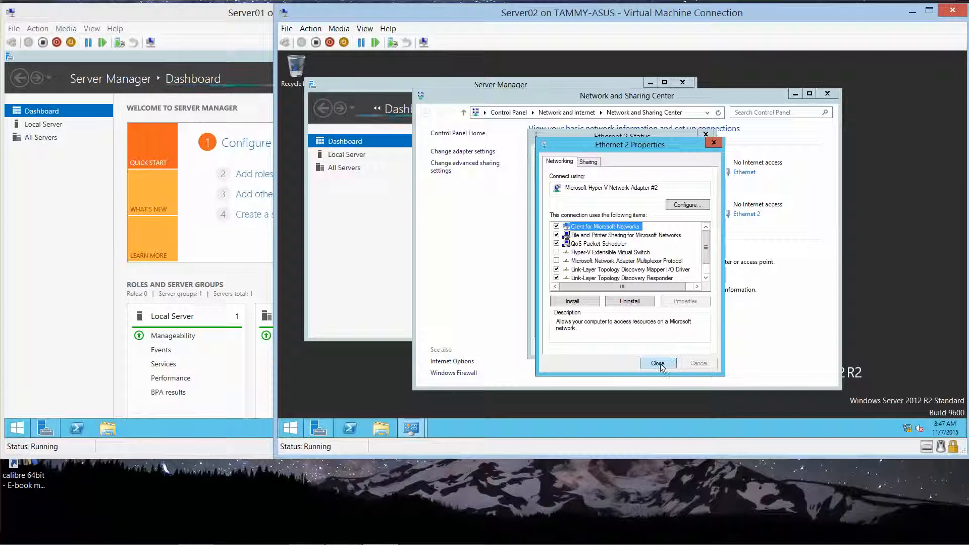
Step: Close the Ethernet 2 dialogs and Network and Sharing Center, then minimize Server Manager
{"action": "left_click", "coordinate": [658, 364]}
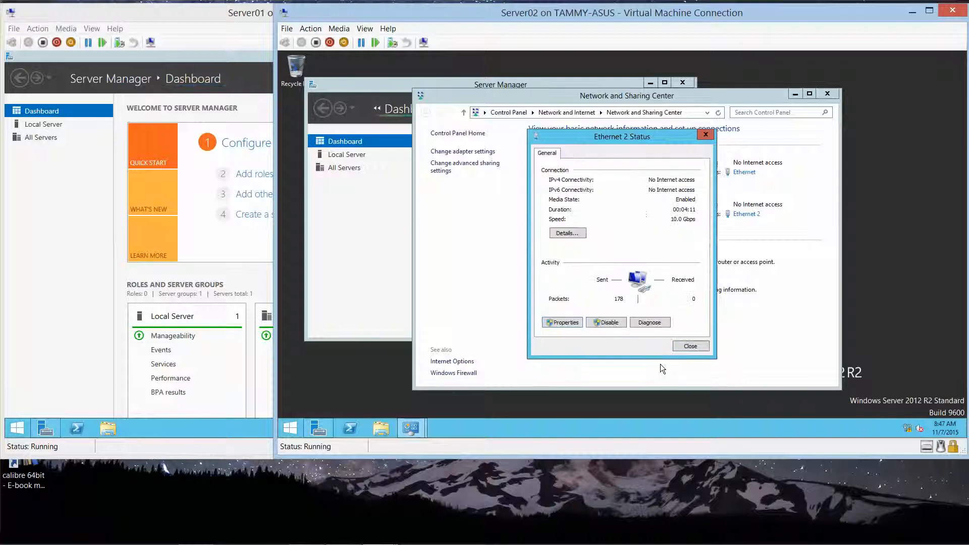
{"action": "left_click", "coordinate": [695, 346]}
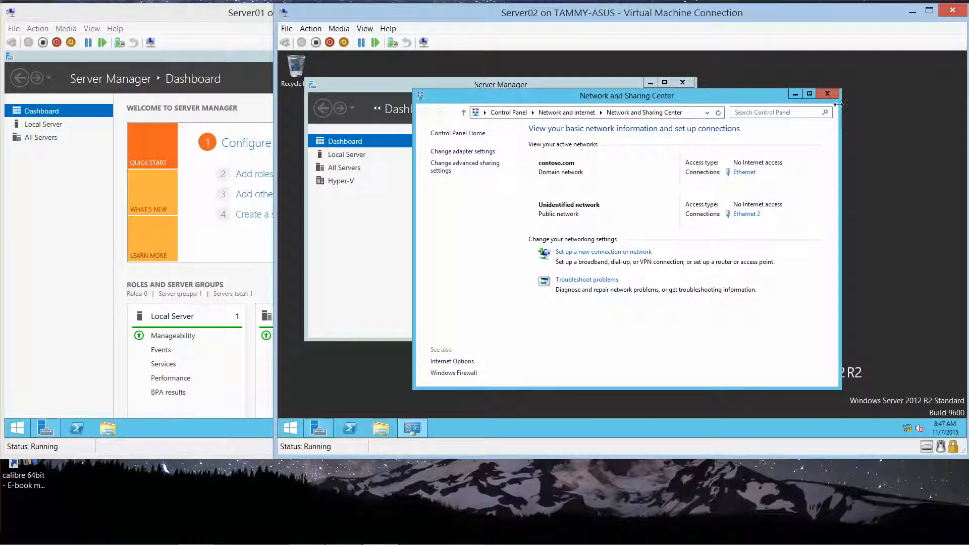
{"action": "left_click", "coordinate": [828, 95]}
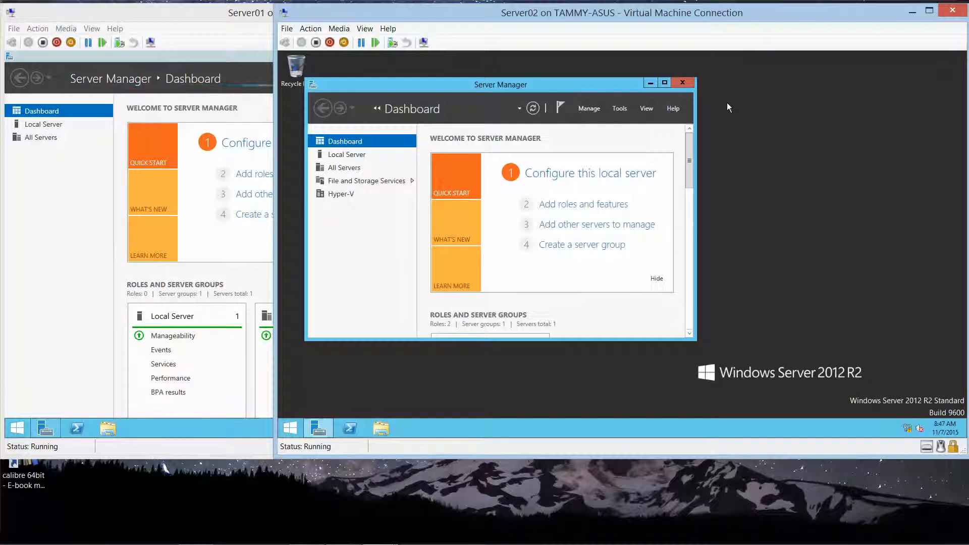
{"action": "left_click", "coordinate": [650, 83]}
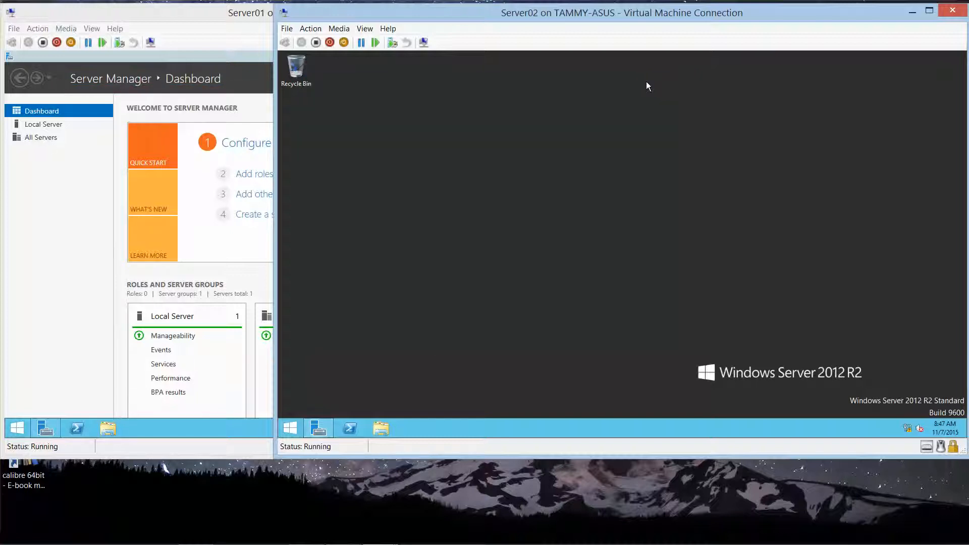
Step: Minimize Server02's console and centre Server01's console on its Server Manager dashboard
{"action": "left_click", "coordinate": [913, 11]}
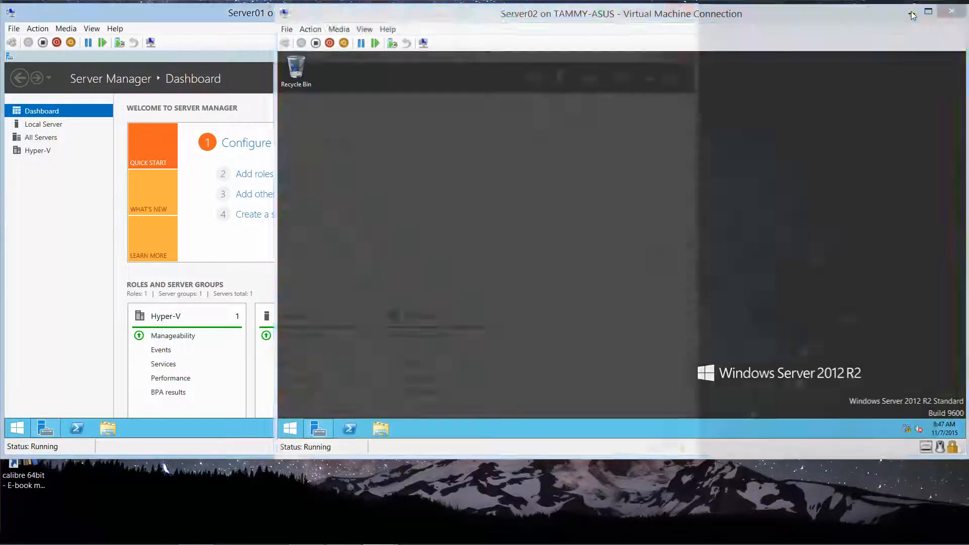
{"action": "left_click_drag", "start_coordinate": [540, 20], "coordinate": [710, 31]}
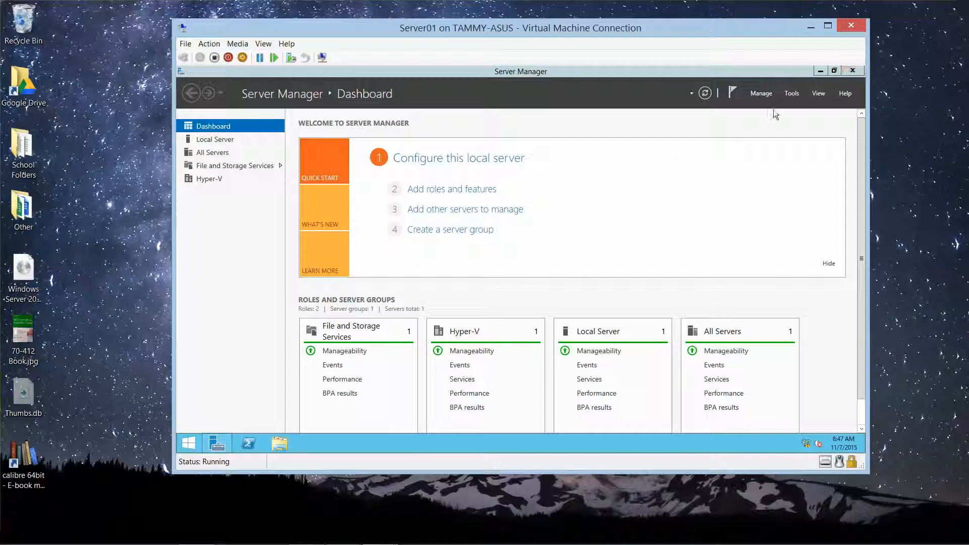
{"action": "left_click", "coordinate": [762, 96]}
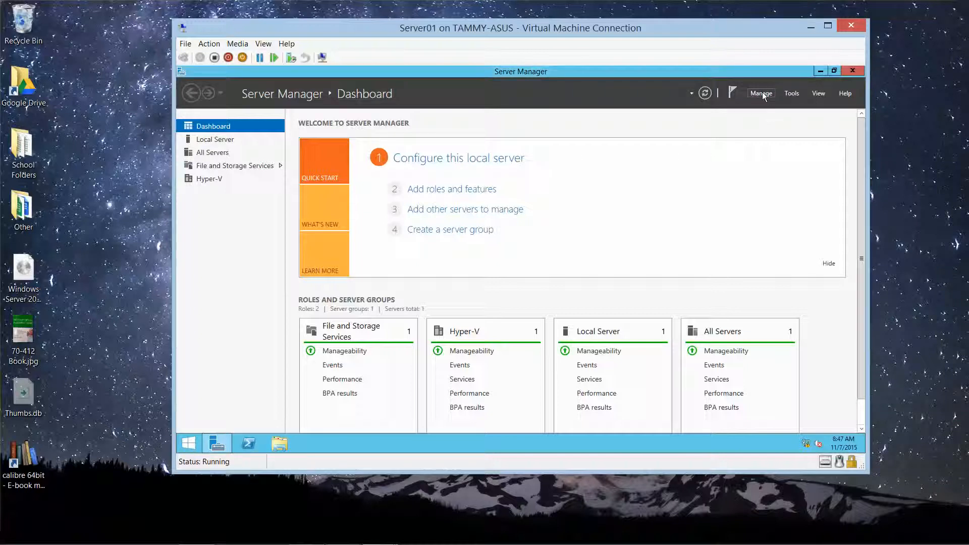
Step: On Server01, install the Network Load Balancing feature with its management tools via Add Roles and Features
{"action": "left_click", "coordinate": [763, 96]}
{"action": "left_click", "coordinate": [767, 104]}
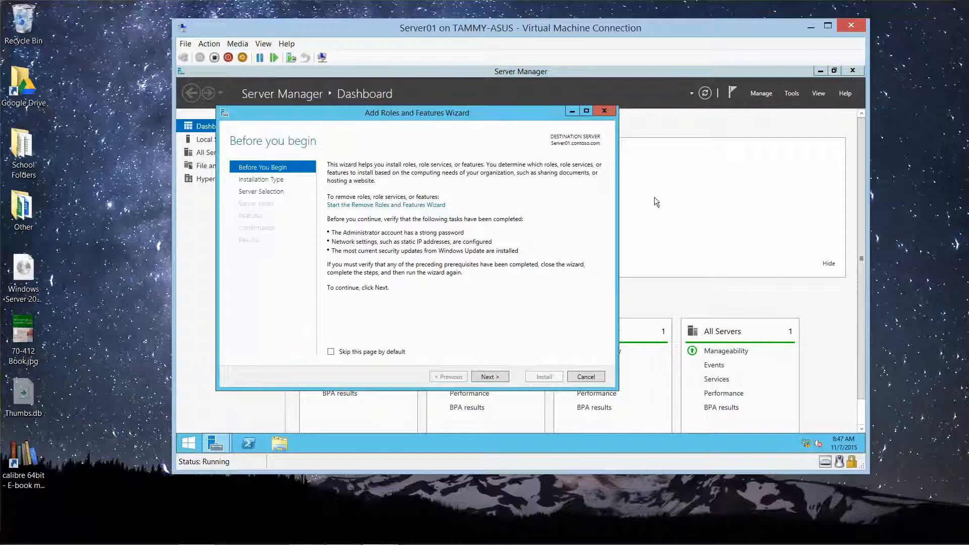
{"action": "left_click", "coordinate": [492, 378]}
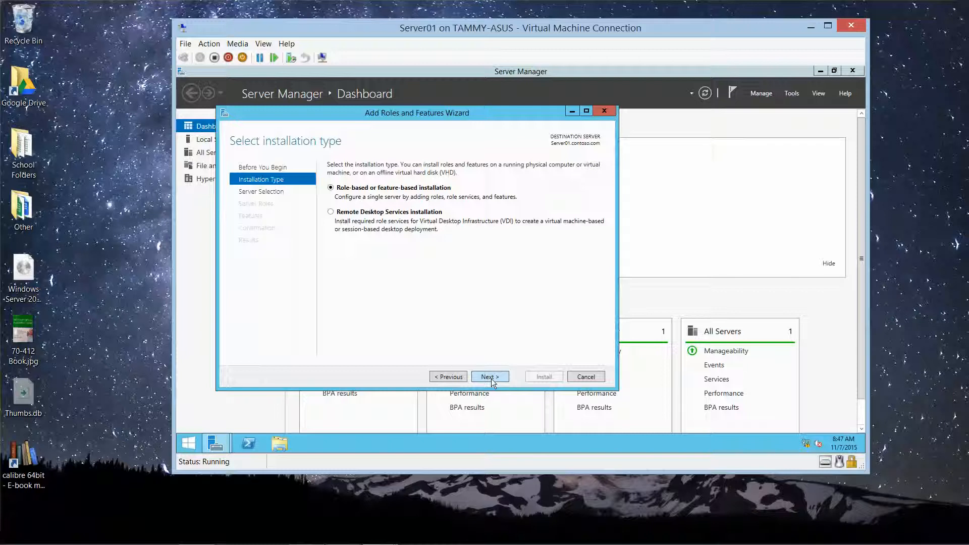
{"action": "left_click", "coordinate": [492, 379]}
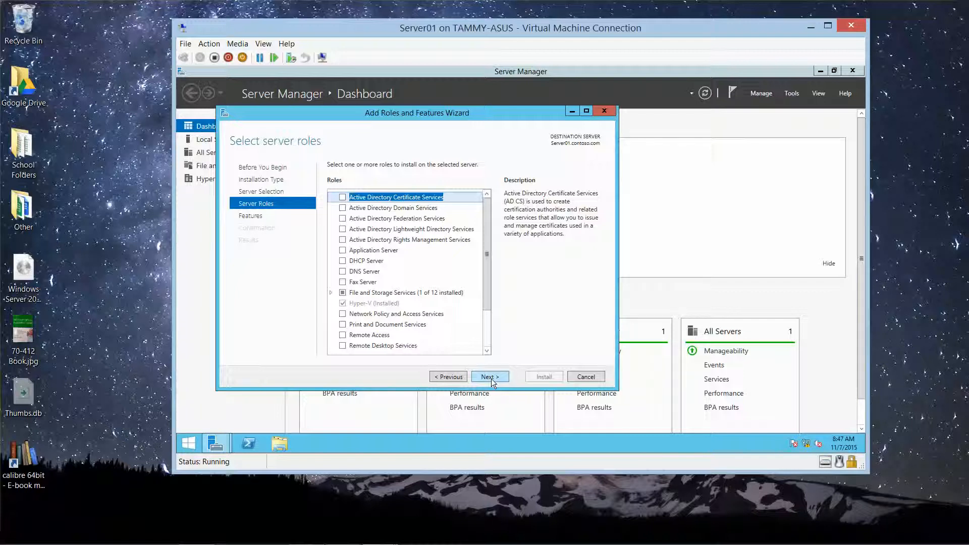
{"action": "left_click", "coordinate": [491, 378]}
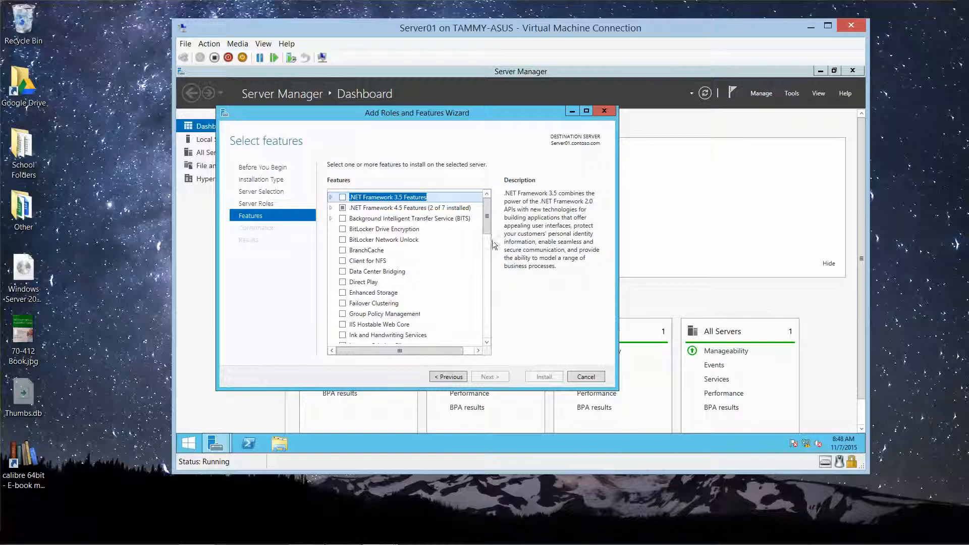
{"action": "left_click_drag", "start_coordinate": [489, 227], "coordinate": [493, 259]}
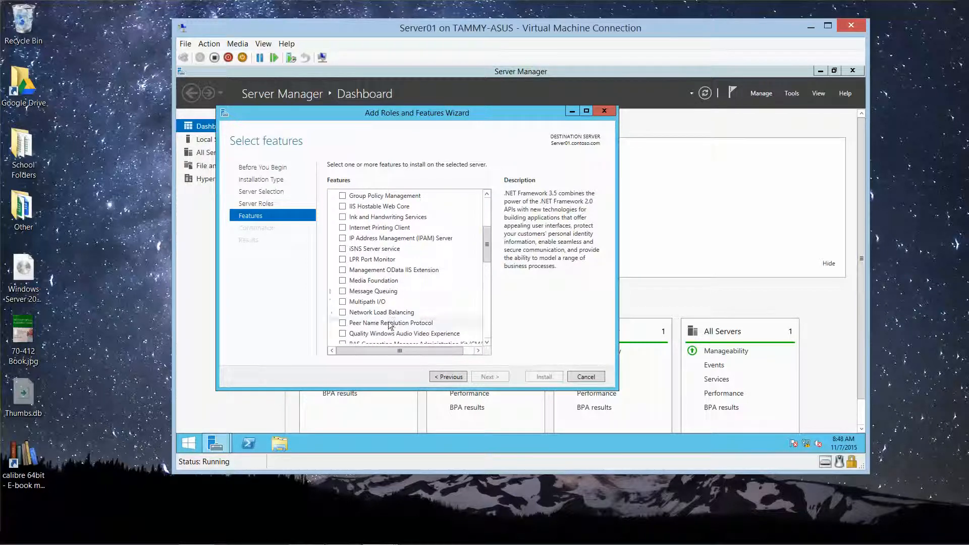
{"action": "left_click", "coordinate": [343, 313]}
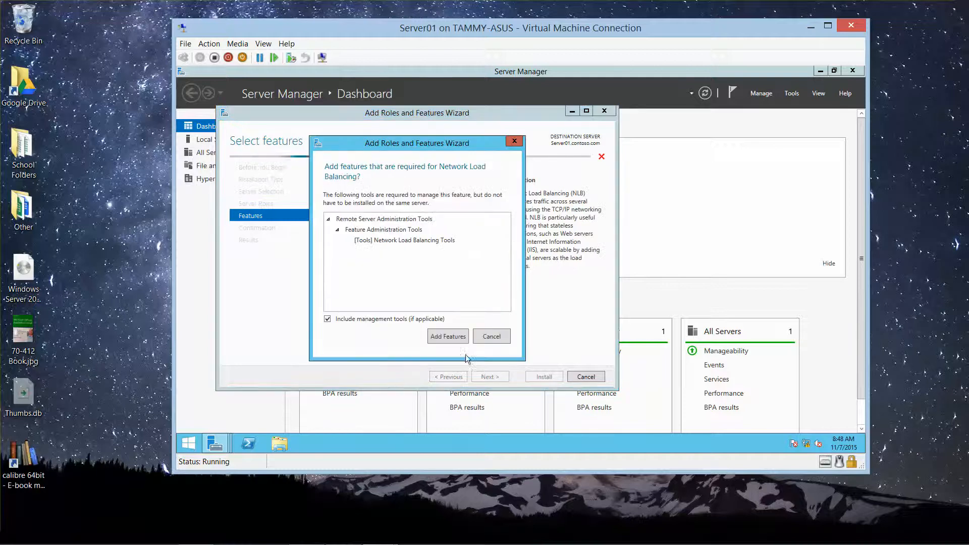
{"action": "left_click", "coordinate": [457, 335]}
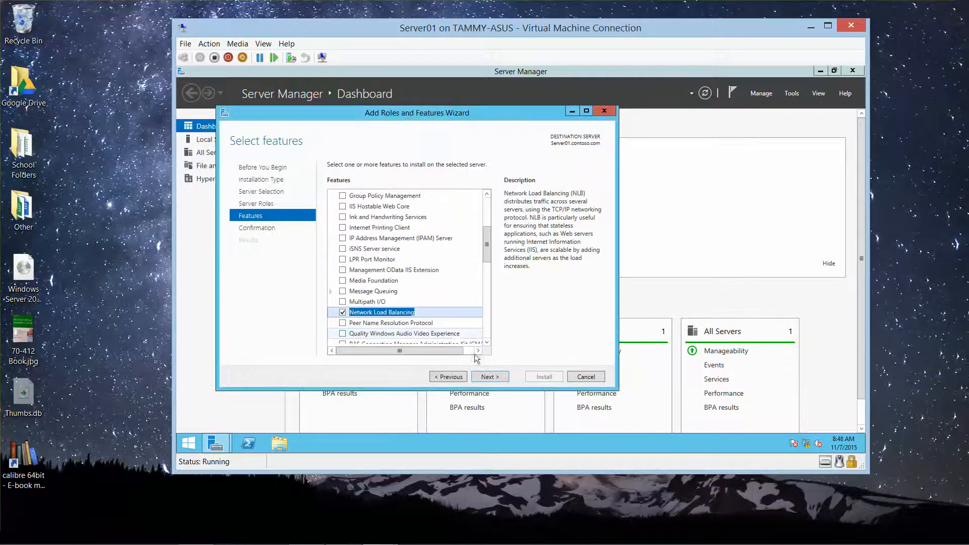
{"action": "left_click", "coordinate": [495, 376]}
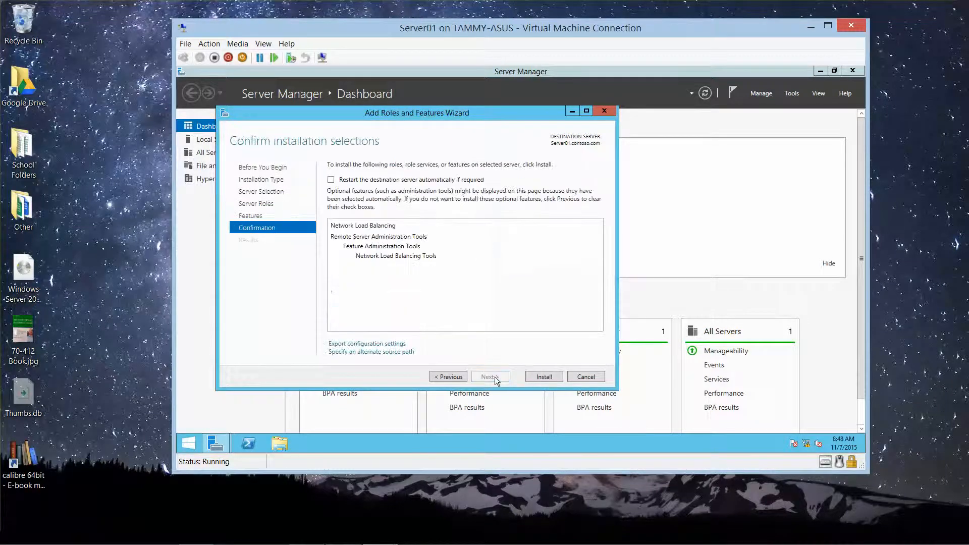
{"action": "left_click", "coordinate": [559, 376]}
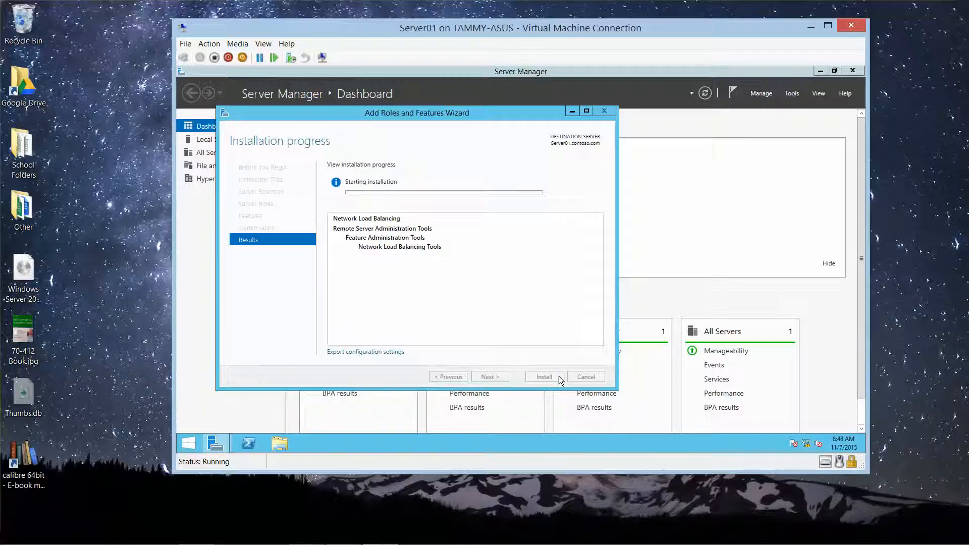
Step: Bring Server02's console window to the front
{"action": "mouse_move", "coordinate": [207, 543]}
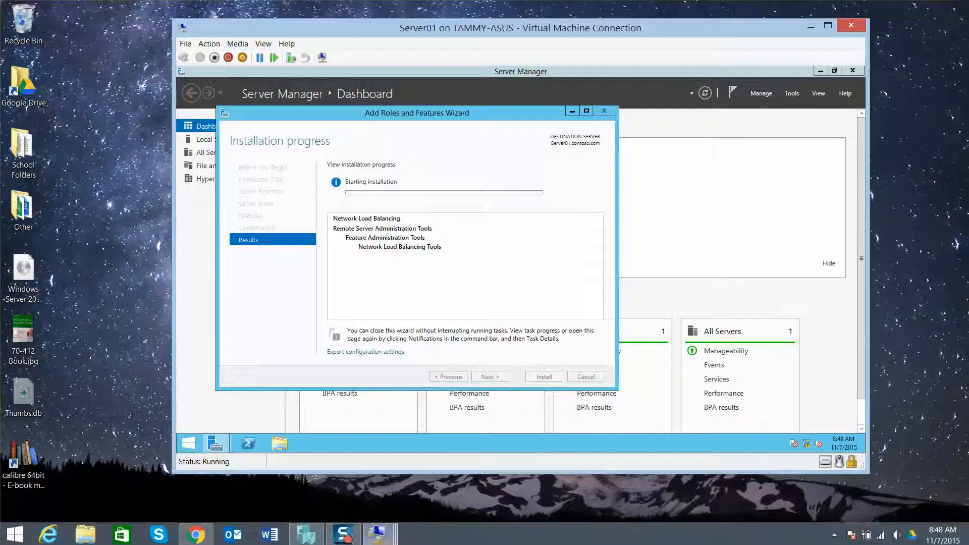
{"action": "mouse_move", "coordinate": [377, 533]}
{"action": "left_click", "coordinate": [498, 482]}
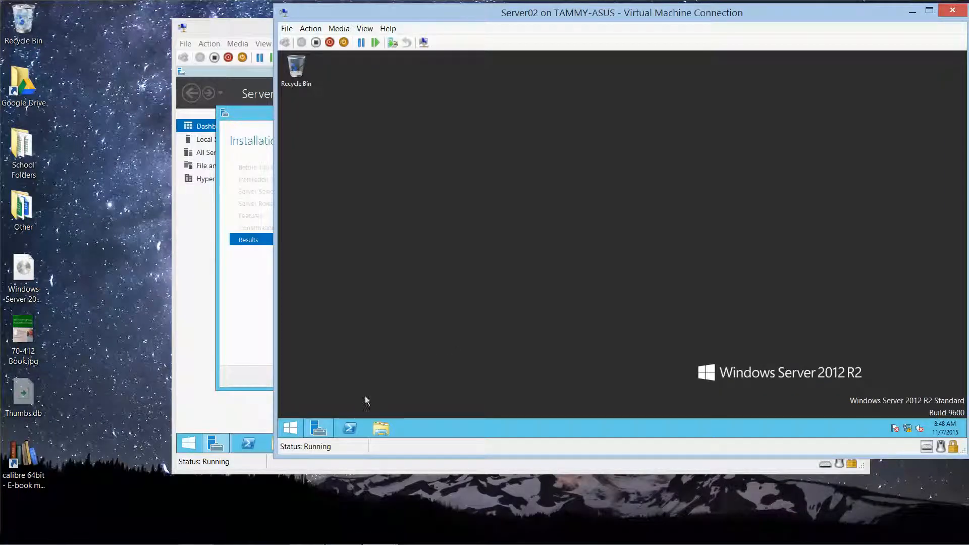
Step: Open Server Manager on Server02, enlarge its window, and launch the Add Roles and Features wizard
{"action": "left_click", "coordinate": [318, 428]}
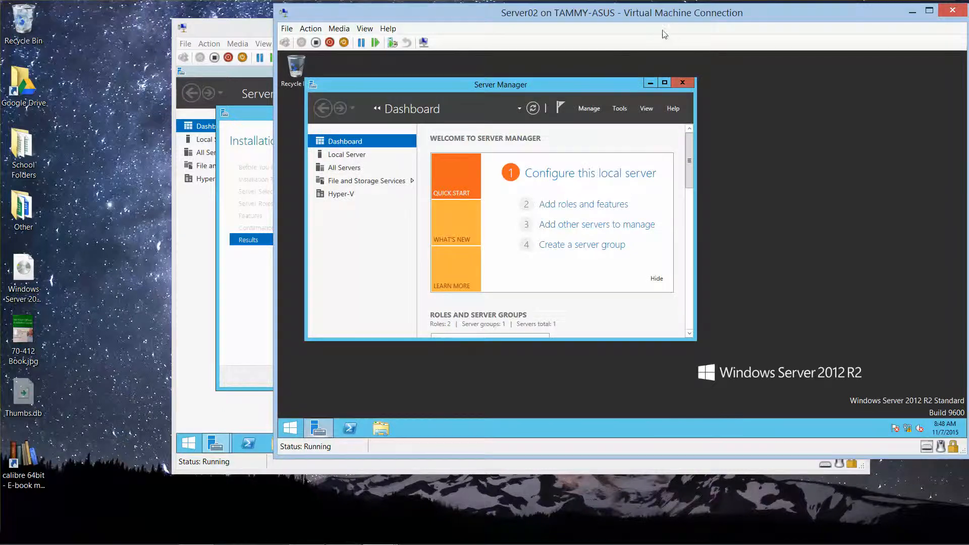
{"action": "left_click_drag", "start_coordinate": [662, 22], "coordinate": [586, 21]}
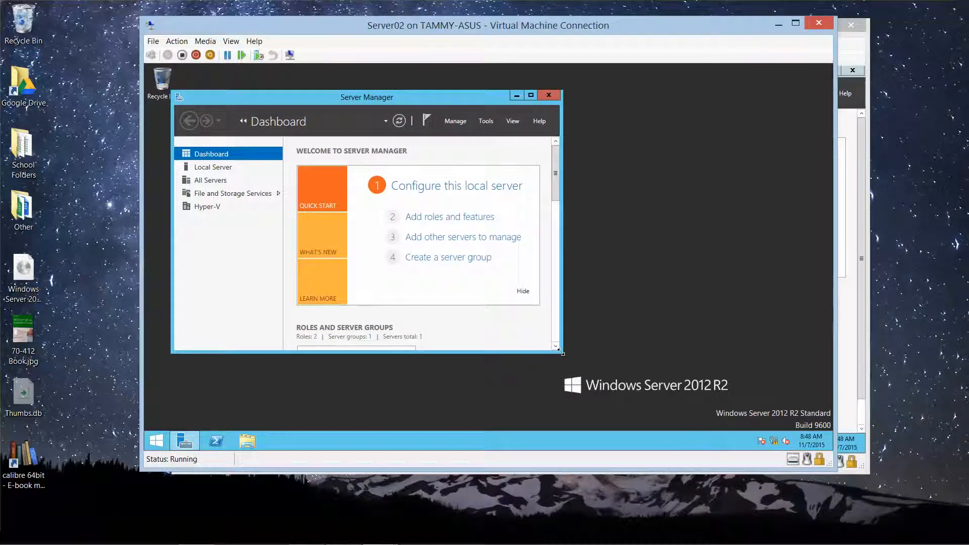
{"action": "left_click_drag", "start_coordinate": [561, 352], "coordinate": [706, 413]}
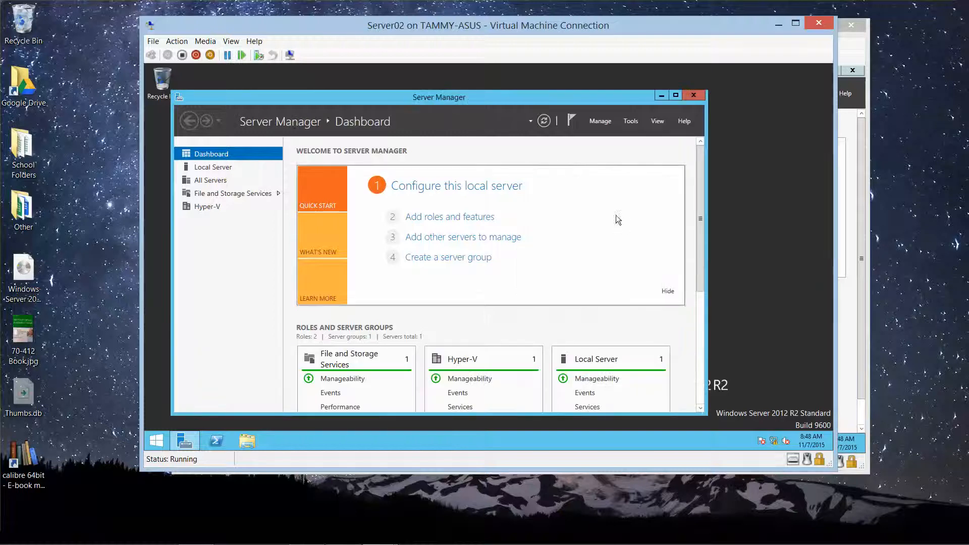
{"action": "left_click", "coordinate": [603, 124]}
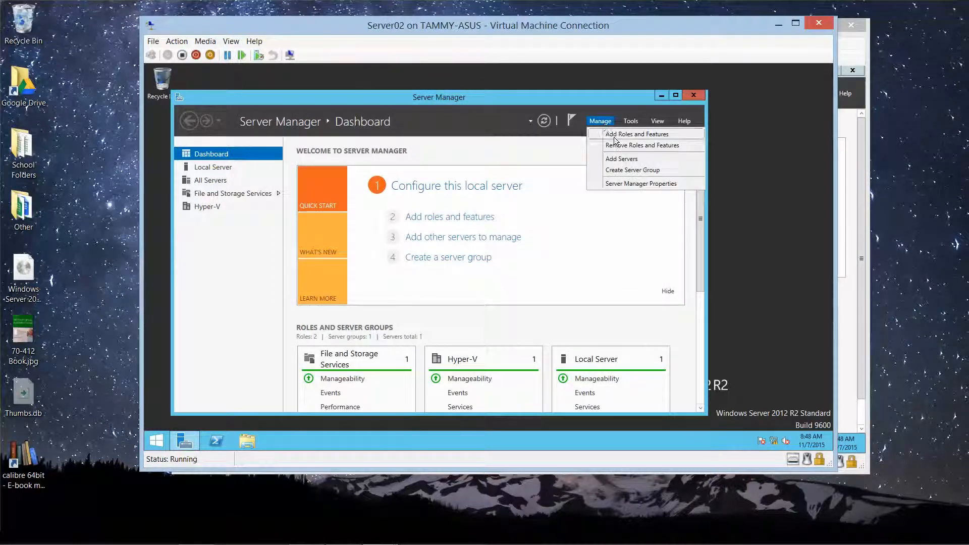
{"action": "left_click", "coordinate": [613, 137]}
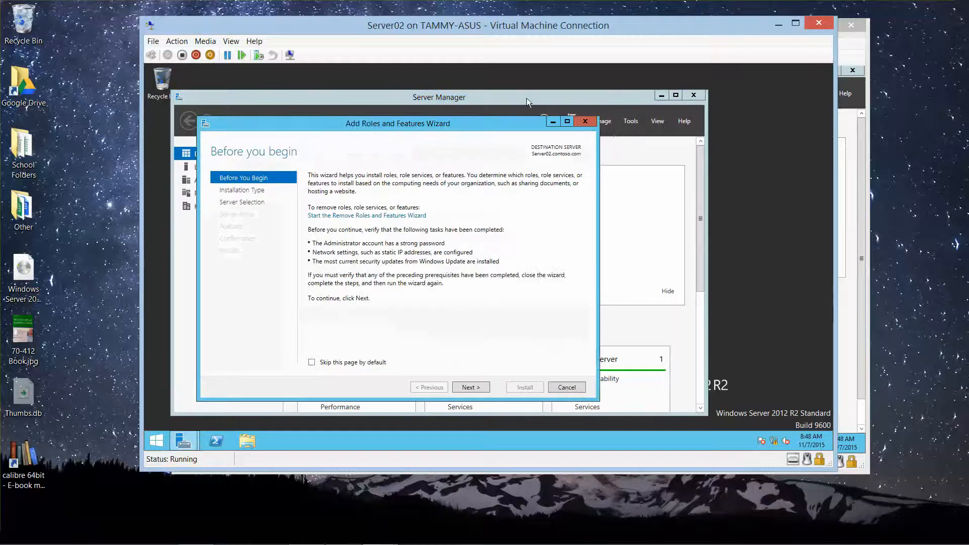
Step: Install Network Load Balancing with its management tools on Server02, then return to Server01
{"action": "left_click", "coordinate": [469, 387]}
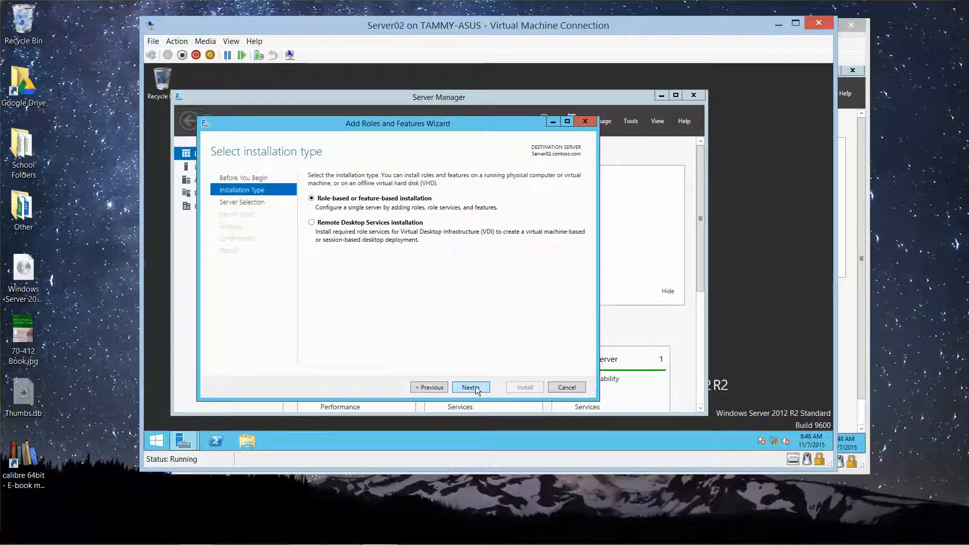
{"action": "left_click", "coordinate": [470, 387]}
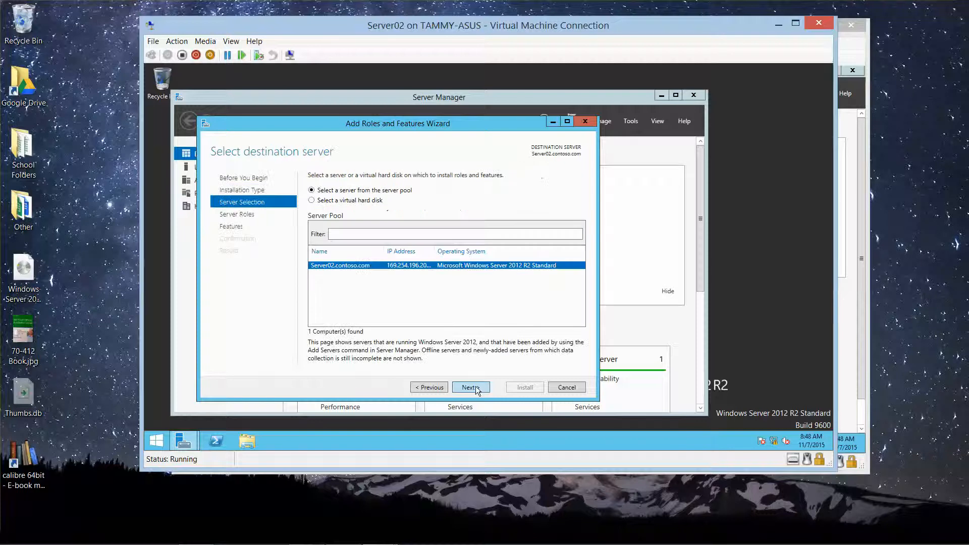
{"action": "left_click", "coordinate": [470, 387]}
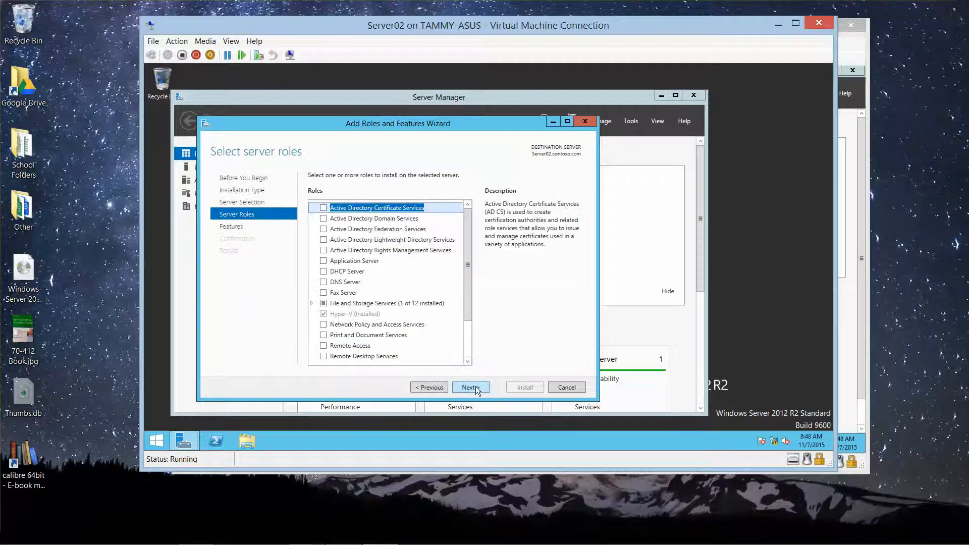
{"action": "left_click", "coordinate": [475, 387]}
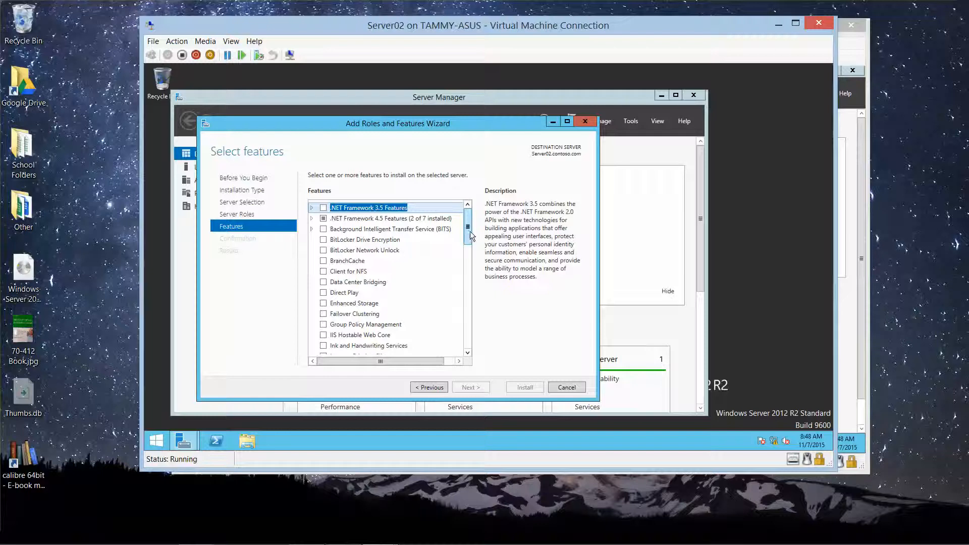
{"action": "left_click_drag", "start_coordinate": [471, 231], "coordinate": [470, 275]}
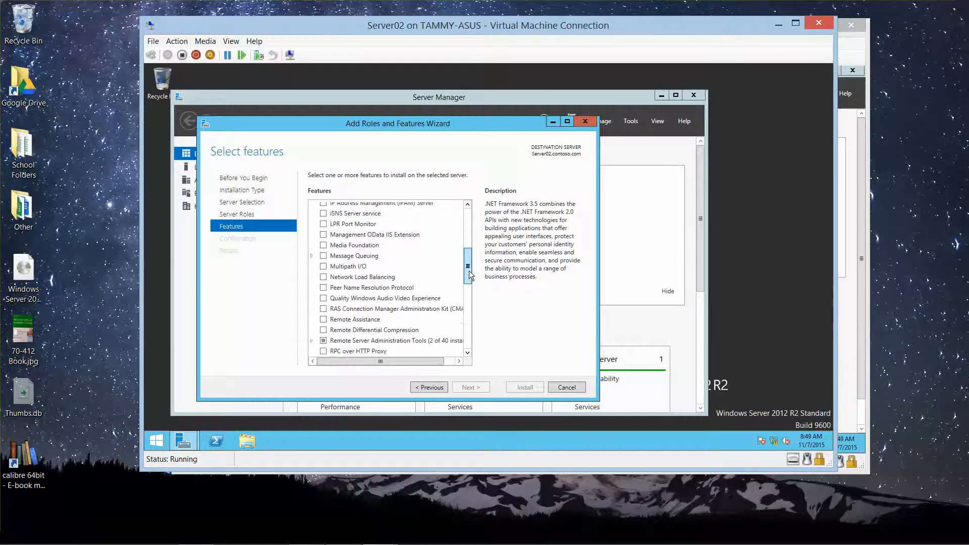
{"action": "left_click", "coordinate": [324, 277]}
{"action": "left_click", "coordinate": [429, 344]}
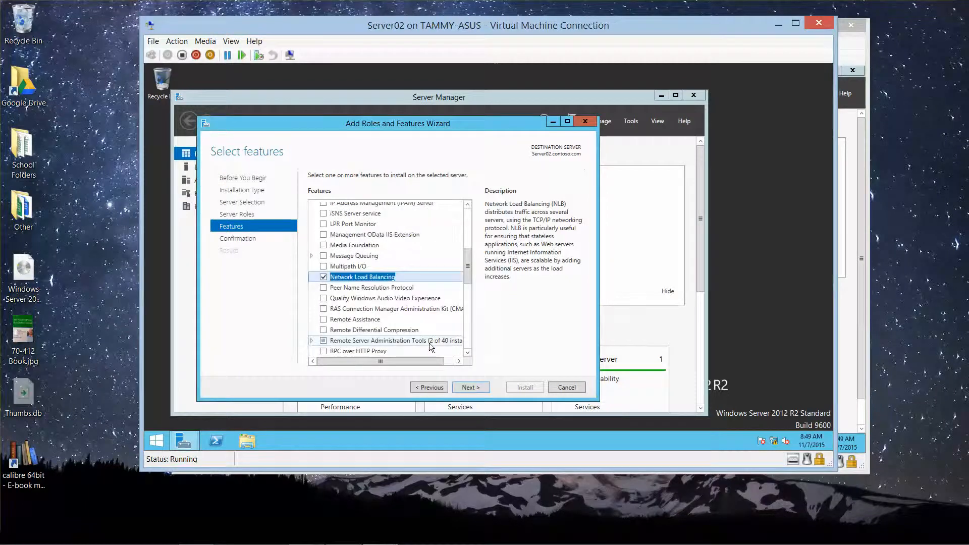
{"action": "left_click", "coordinate": [469, 387]}
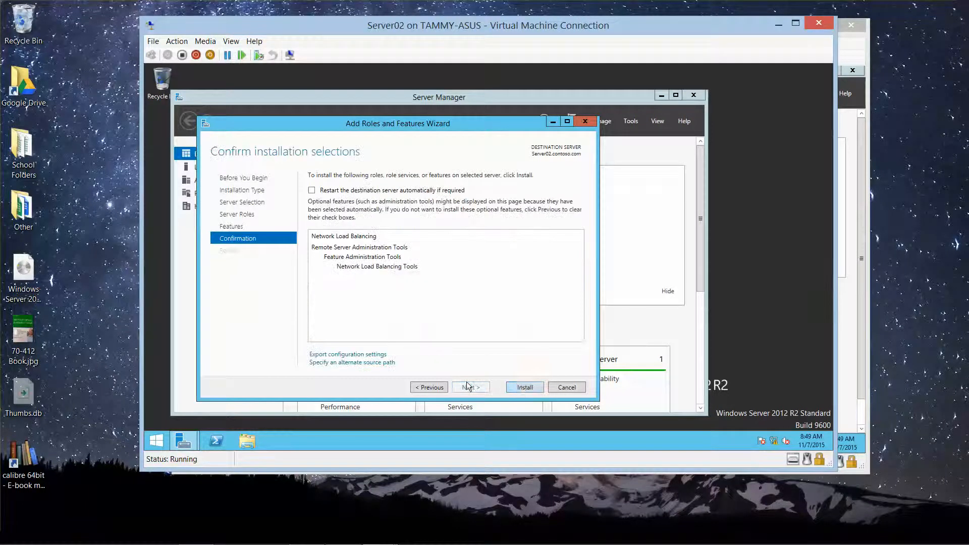
{"action": "left_click", "coordinate": [520, 387]}
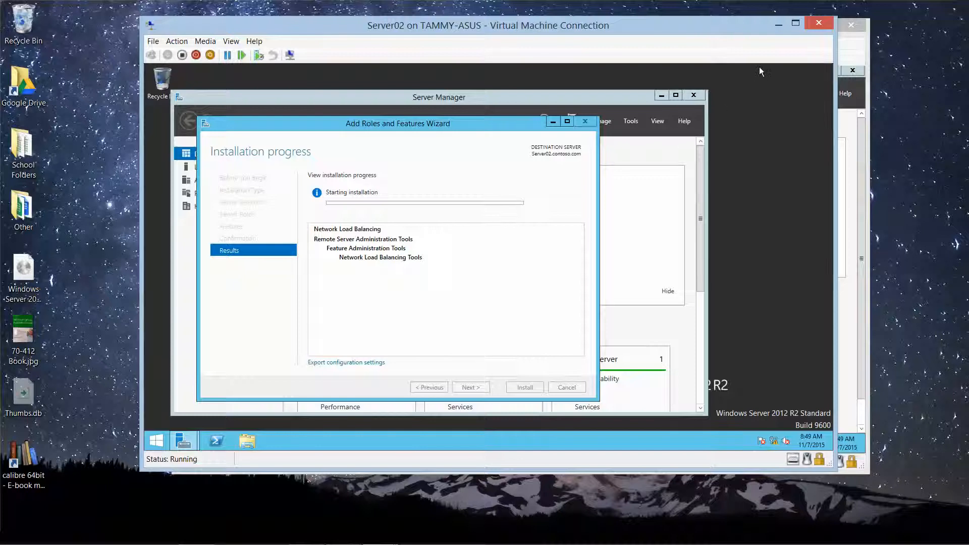
{"action": "left_click", "coordinate": [781, 26]}
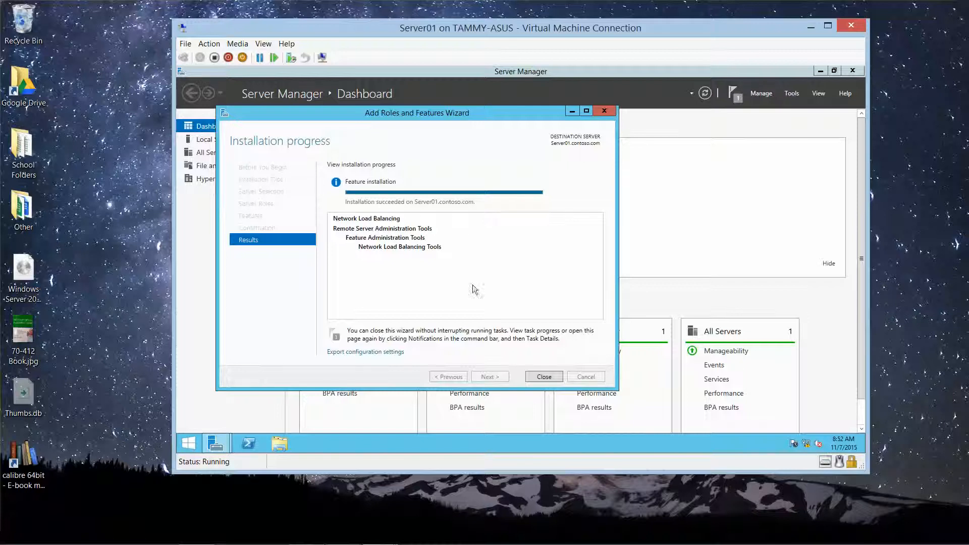
Step: Close Server01's finished installation, check the notification, and launch Network Load Balancing Manager from Tools
{"action": "left_click", "coordinate": [541, 378]}
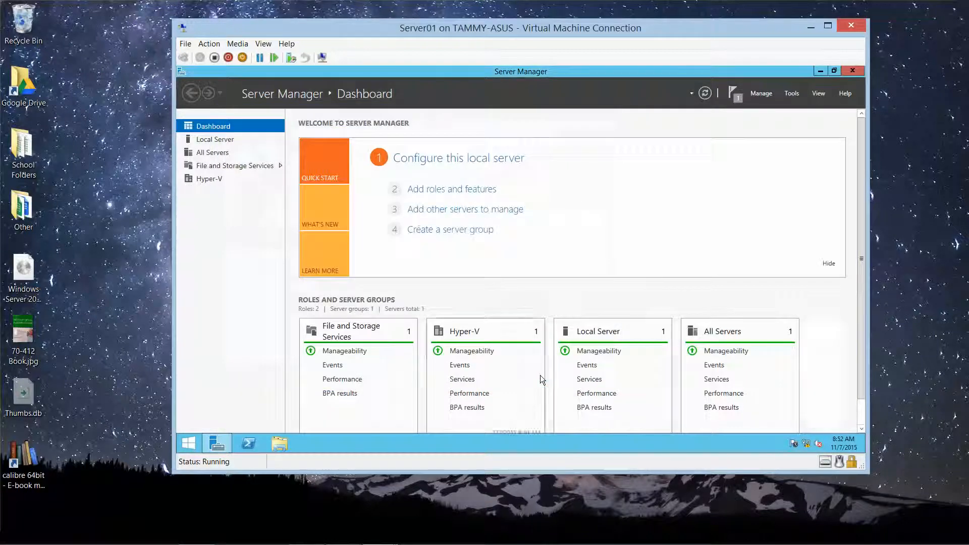
{"action": "left_click", "coordinate": [737, 99]}
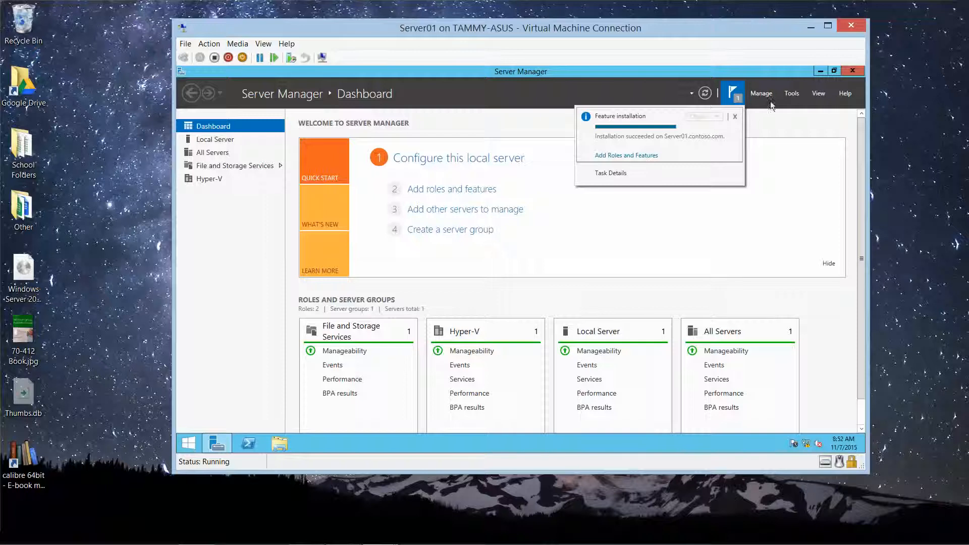
{"action": "left_click", "coordinate": [792, 93]}
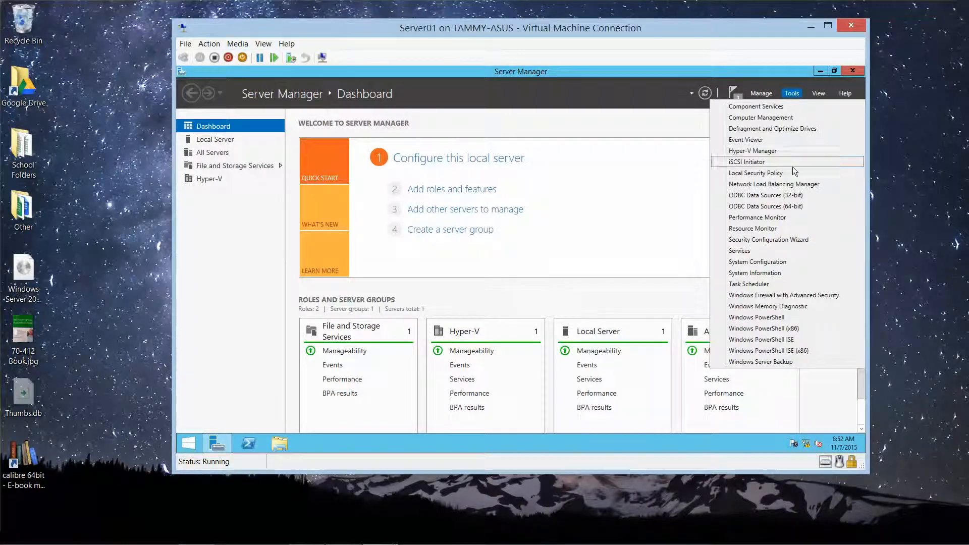
{"action": "left_click", "coordinate": [794, 185]}
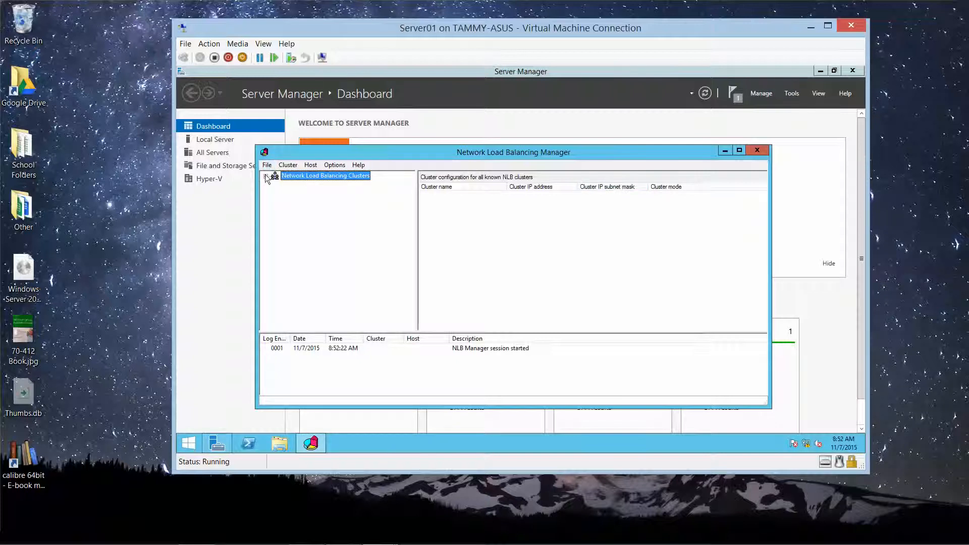
Step: Choose New Cluster from the Network Load Balancing Clusters context menu
{"action": "right_click", "coordinate": [312, 176]}
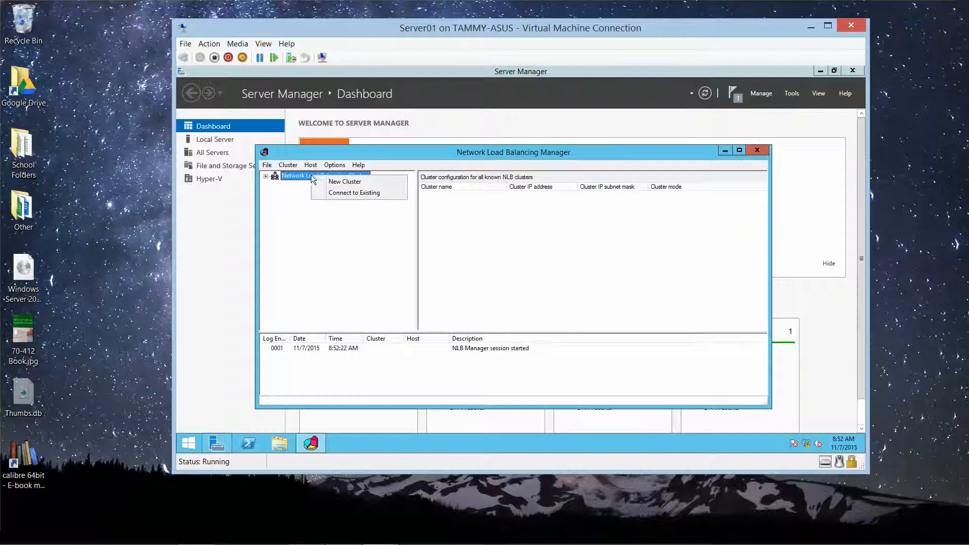
{"action": "left_click", "coordinate": [351, 185]}
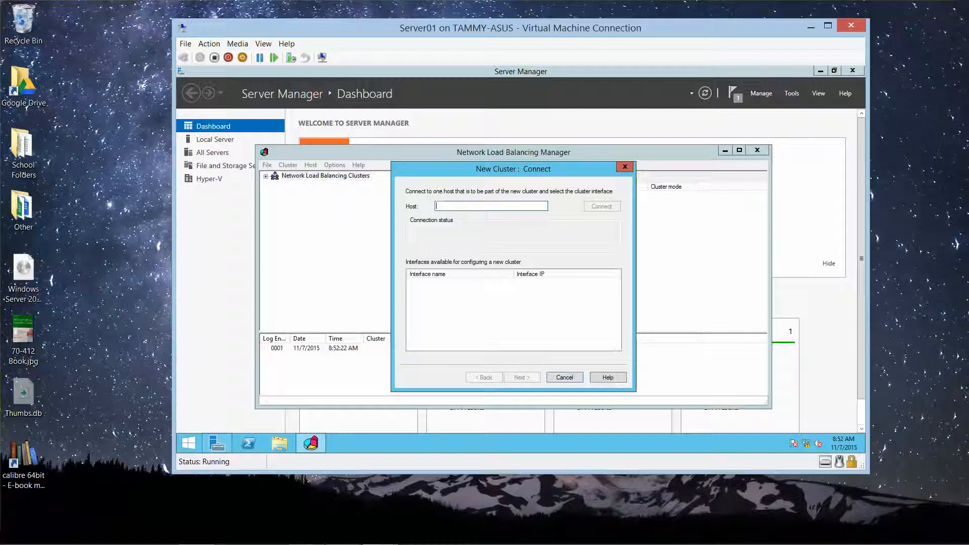
Step: Connect to Server01, pick its Ethernet 2 interface (192.168.1.61), and keep host priority 1
{"action": "type", "text": "Server01"}
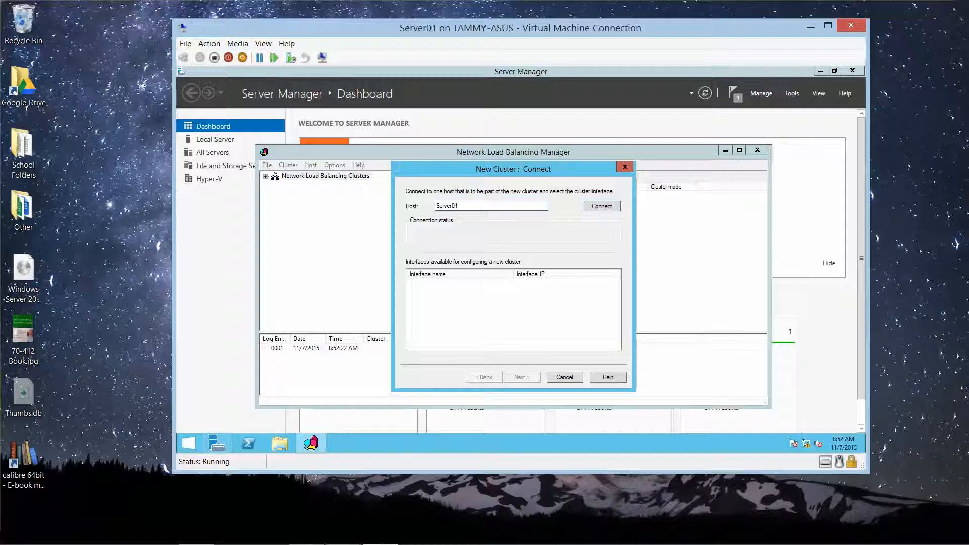
{"action": "left_click", "coordinate": [602, 208]}
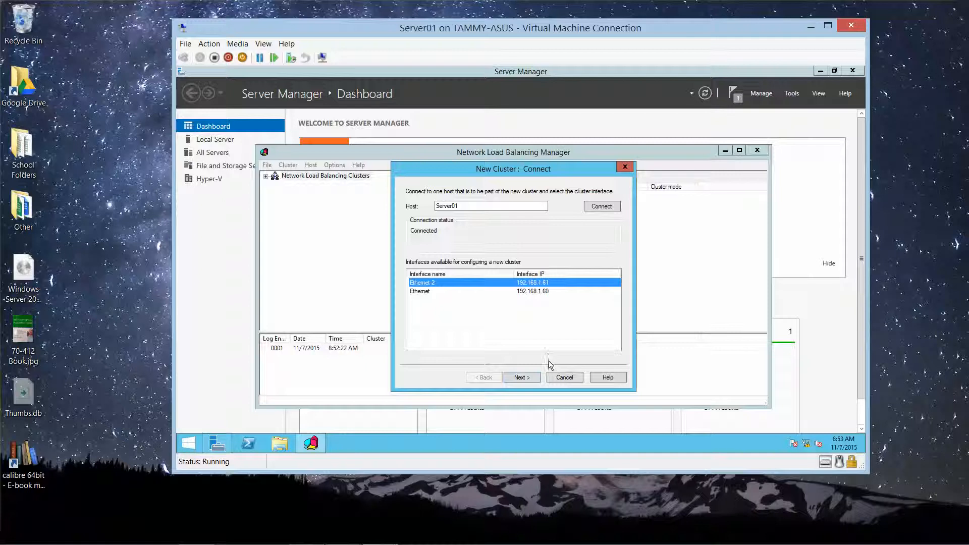
{"action": "left_click", "coordinate": [529, 376]}
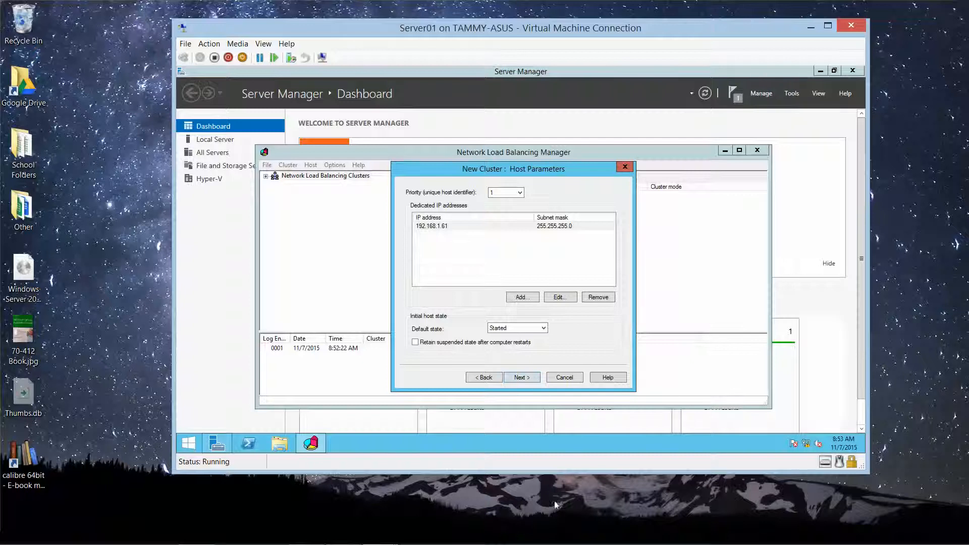
{"action": "mouse_move", "coordinate": [371, 541]}
{"action": "left_click", "coordinate": [486, 375]}
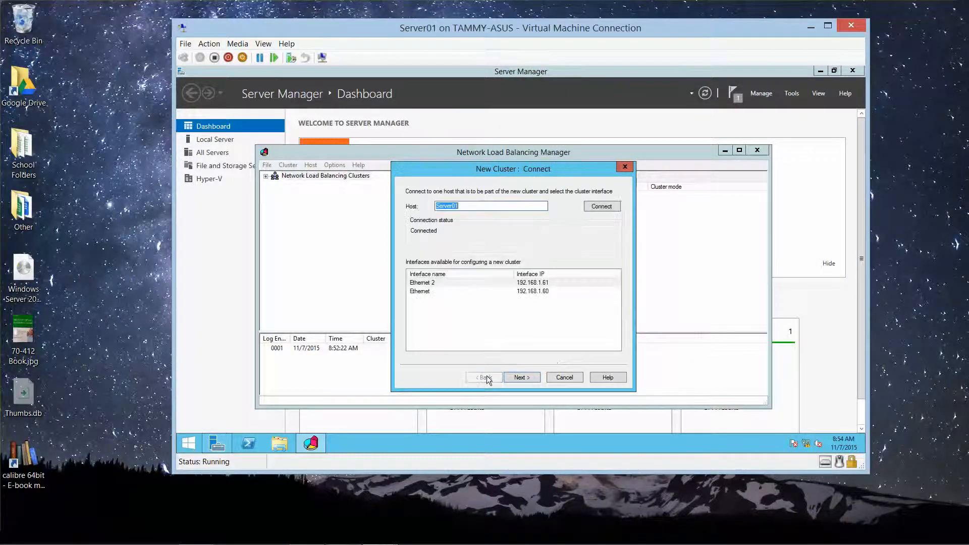
{"action": "left_click", "coordinate": [429, 284]}
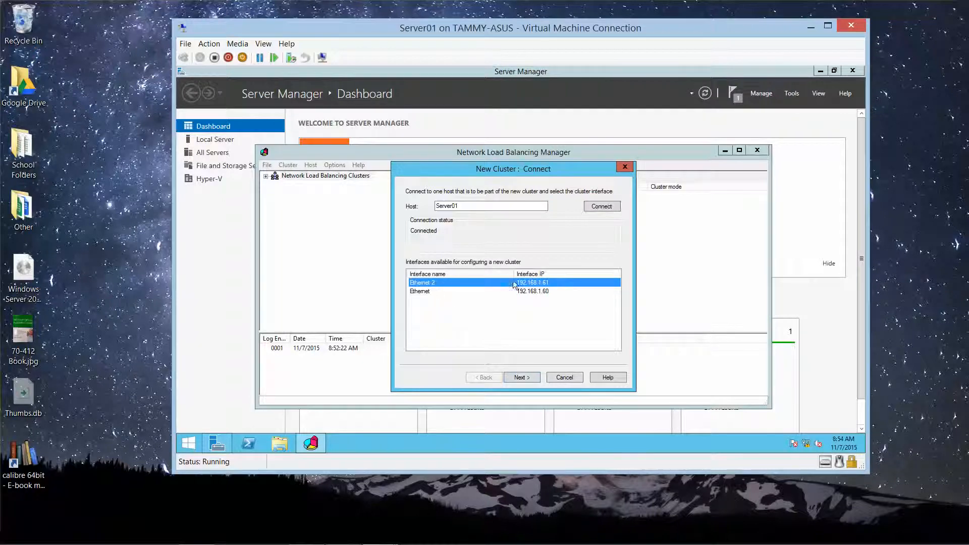
{"action": "left_click", "coordinate": [520, 380]}
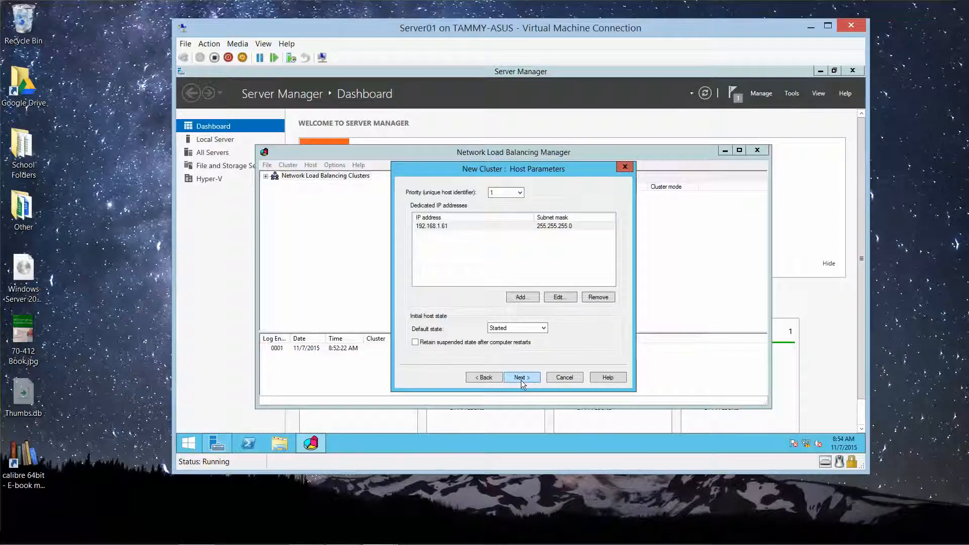
{"action": "left_click", "coordinate": [521, 379]}
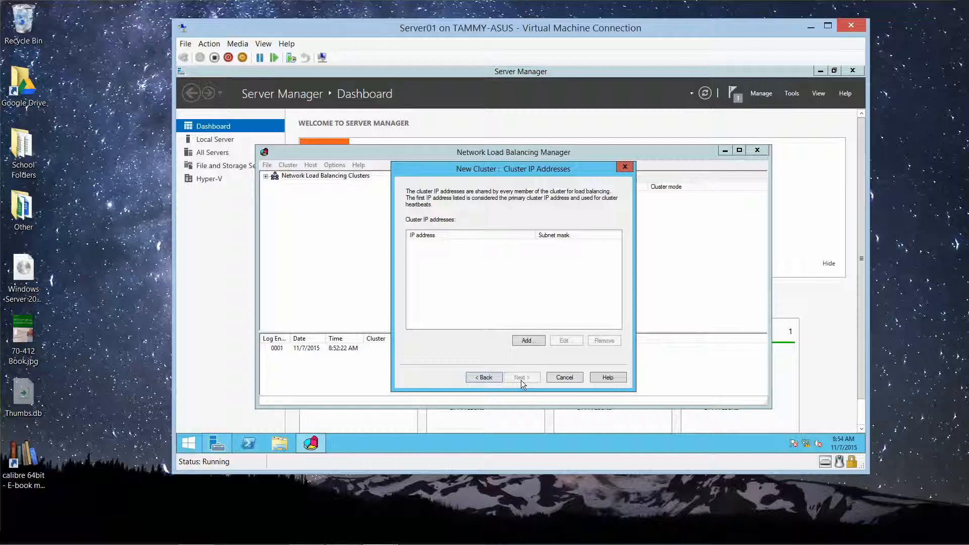
Step: Add cluster IP 192.168.1.65 (mask 255.255.255.0) and name the unicast cluster web.contoso.com
{"action": "left_click", "coordinate": [535, 341]}
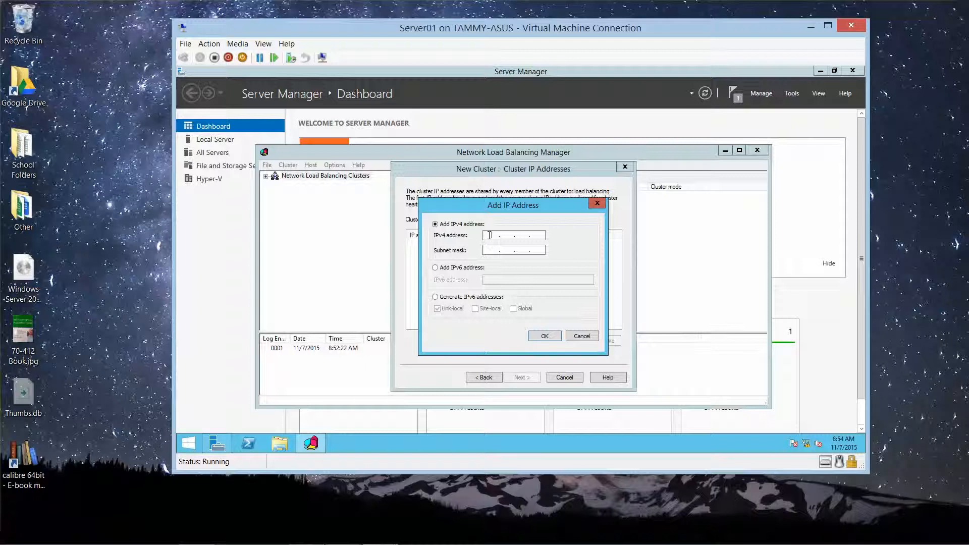
{"action": "type", "text": "192 . 168 . 1 . 65"}
{"action": "key", "text": "Tab"}
{"action": "left_click", "coordinate": [545, 337]}
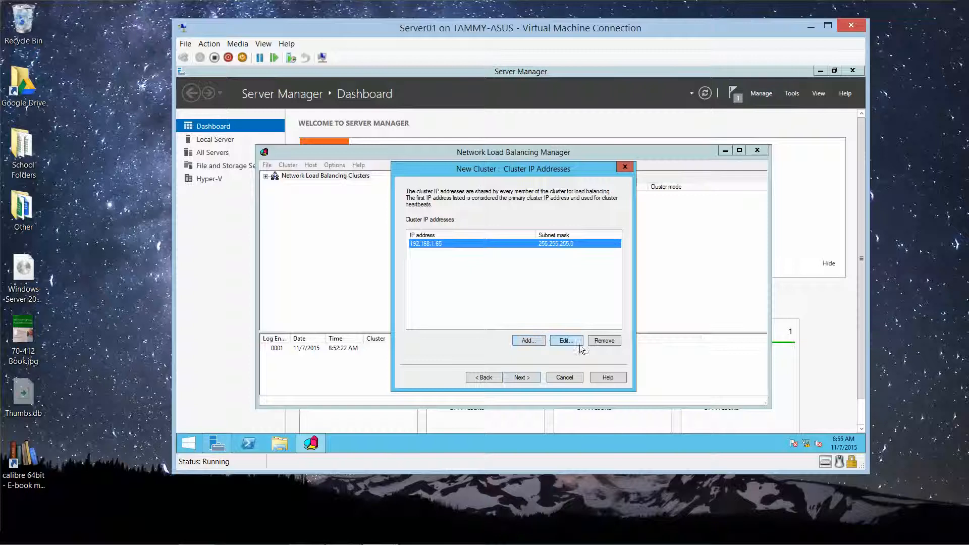
{"action": "left_click", "coordinate": [523, 377]}
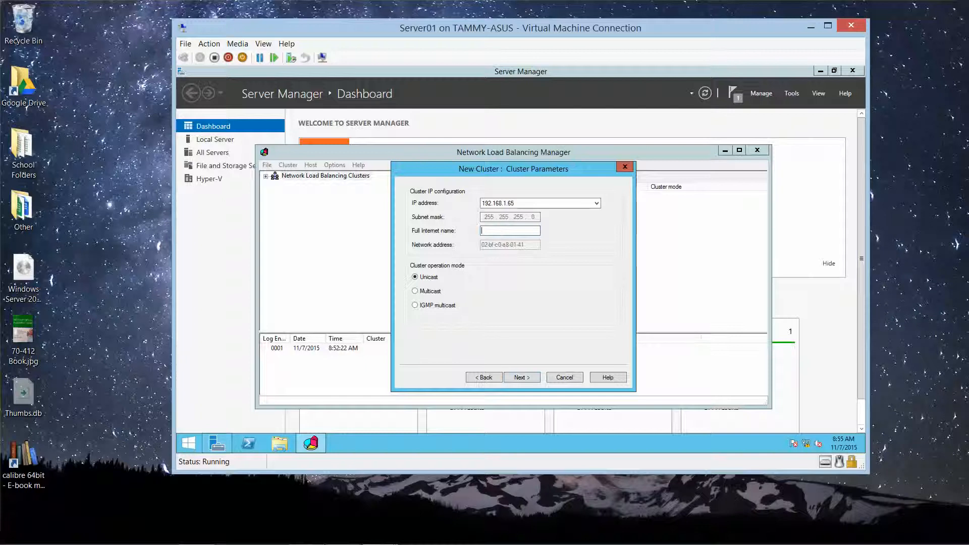
{"action": "type", "text": "web.contoso.cc"}
{"action": "type", "text": "m"}
{"action": "left_click", "coordinate": [528, 376]}
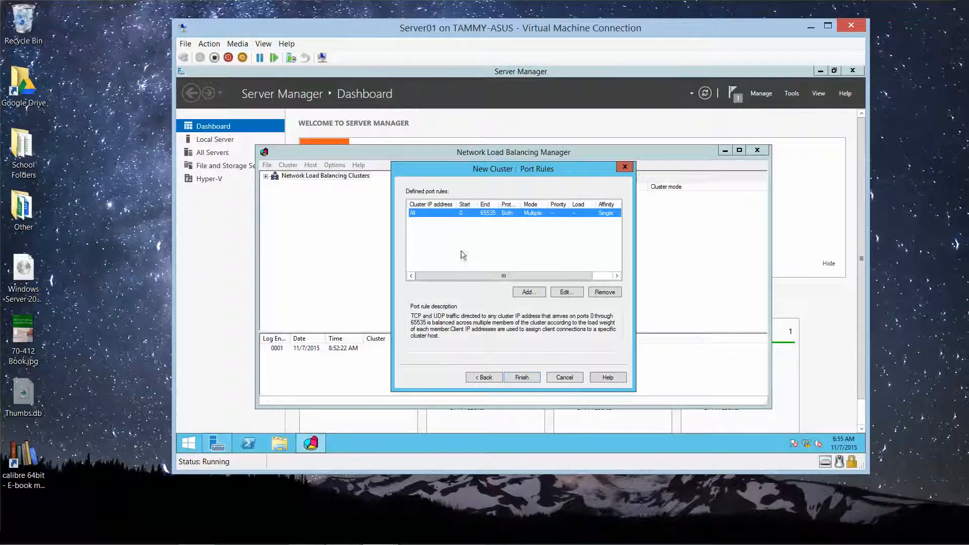
Step: Keep the all-ports rule at equal load and finish creating web.contoso.com with SERVER01
{"action": "left_click", "coordinate": [562, 292]}
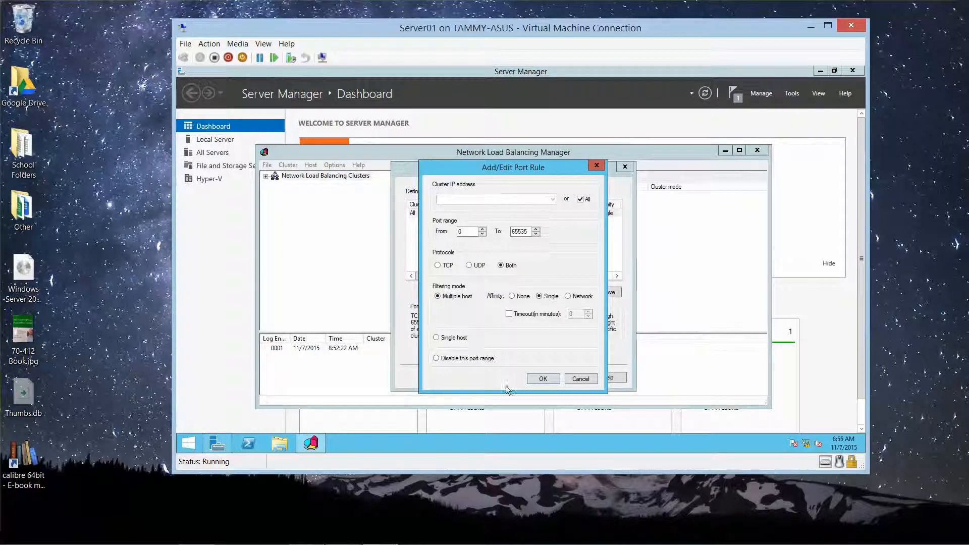
{"action": "left_click", "coordinate": [537, 379]}
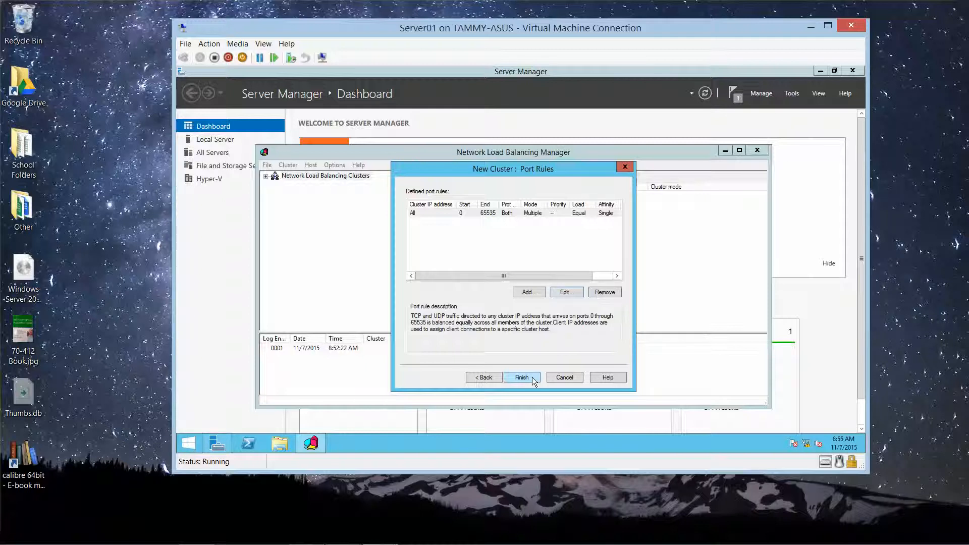
{"action": "left_click", "coordinate": [522, 377]}
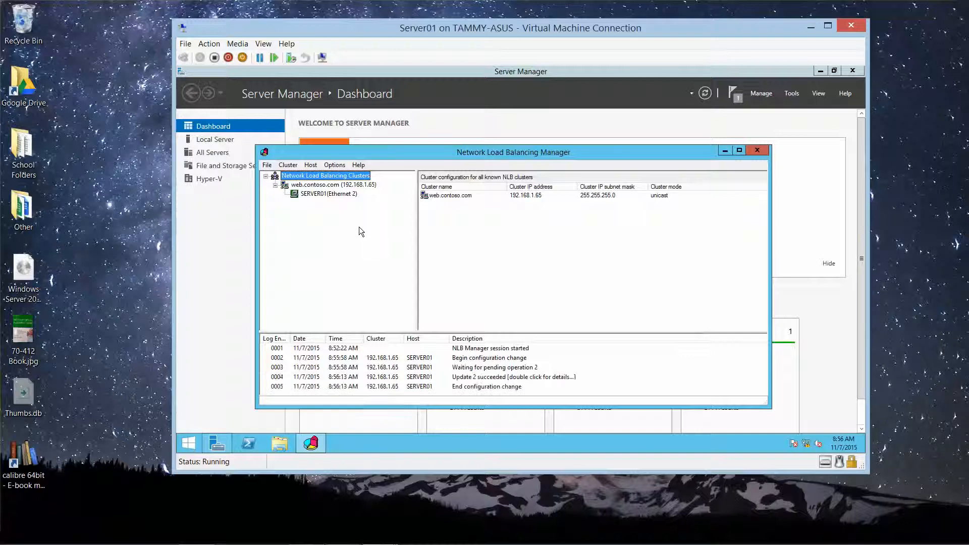
Step: Add server02's Ethernet 2 interface (192.168.1.71) to web.contoso.com with priority 2
{"action": "left_click", "coordinate": [322, 187]}
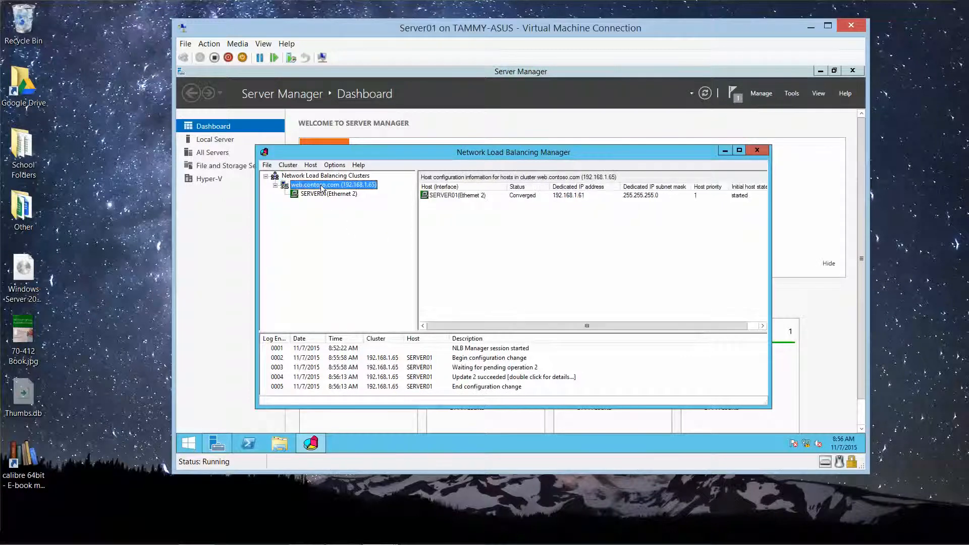
{"action": "right_click", "coordinate": [322, 187]}
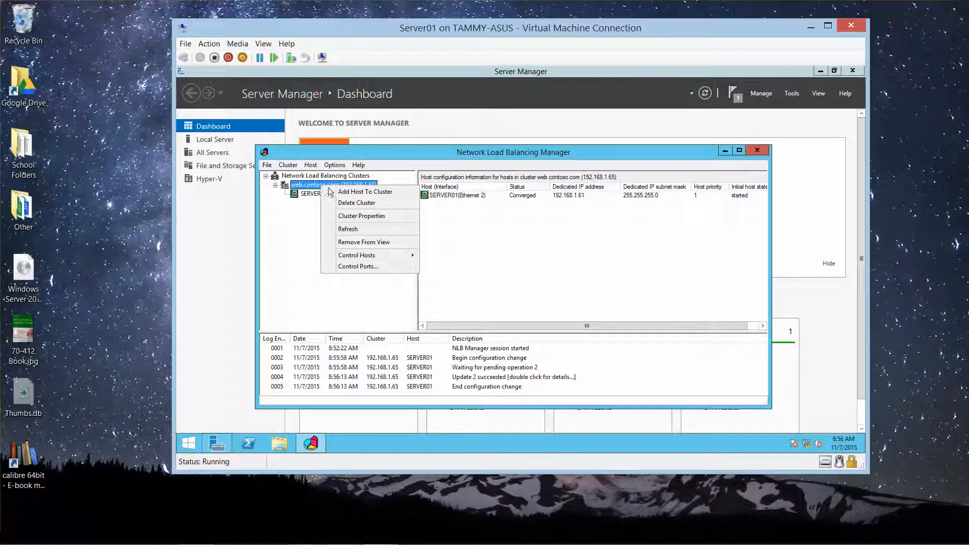
{"action": "left_click", "coordinate": [342, 194]}
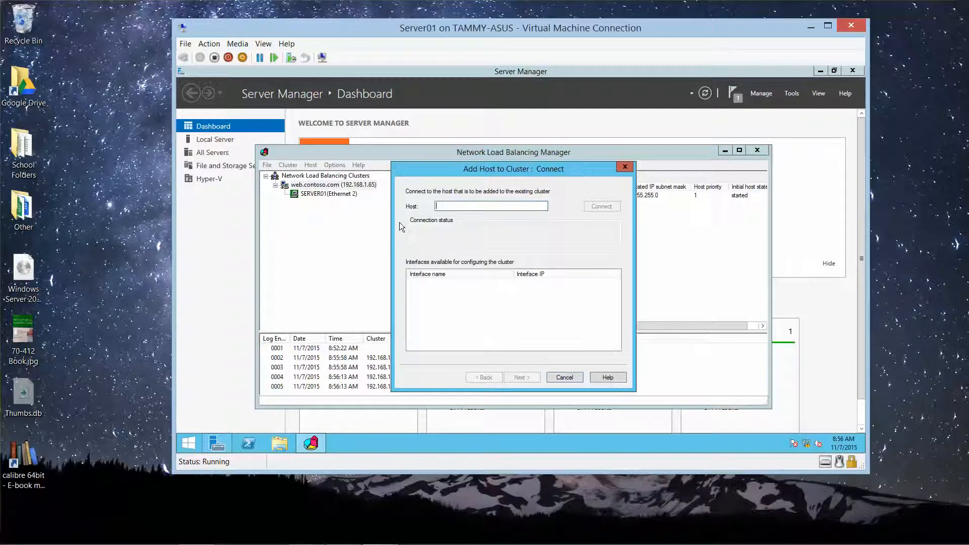
{"action": "type", "text": "server02"}
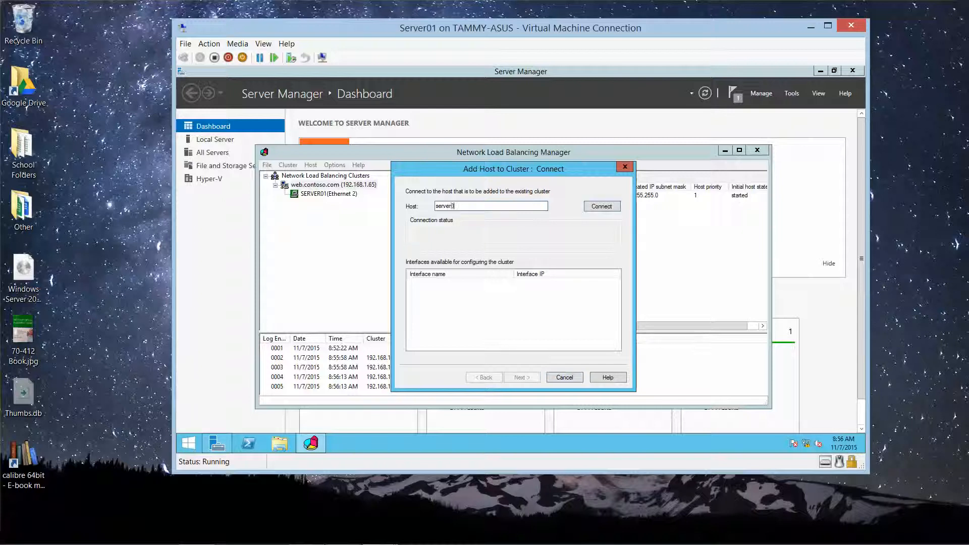
{"action": "left_click", "coordinate": [601, 206]}
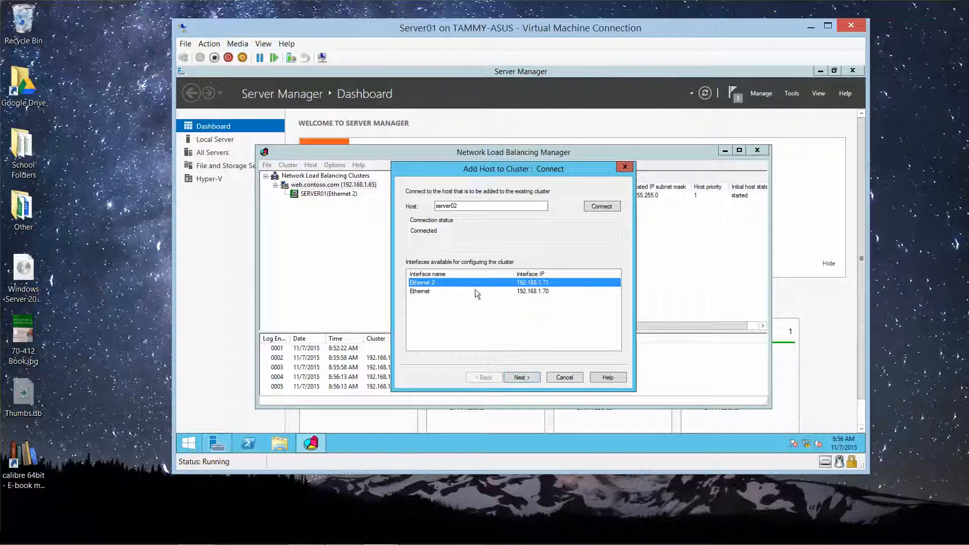
{"action": "left_click", "coordinate": [523, 378]}
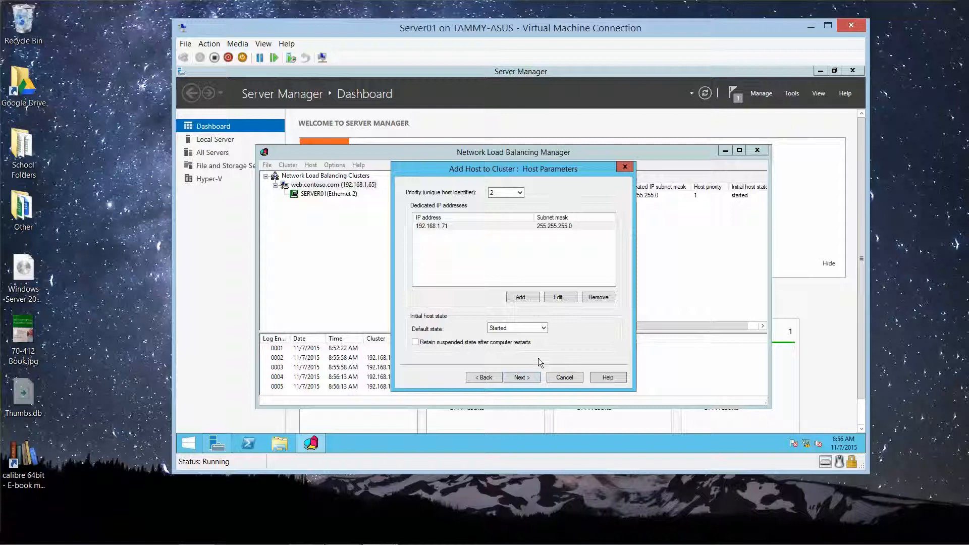
{"action": "left_click", "coordinate": [521, 378]}
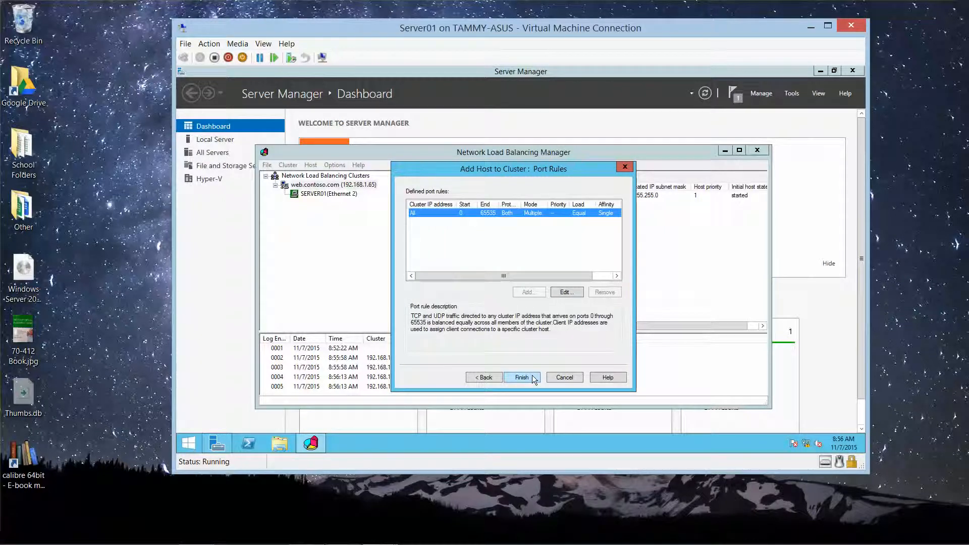
{"action": "left_click", "coordinate": [521, 378]}
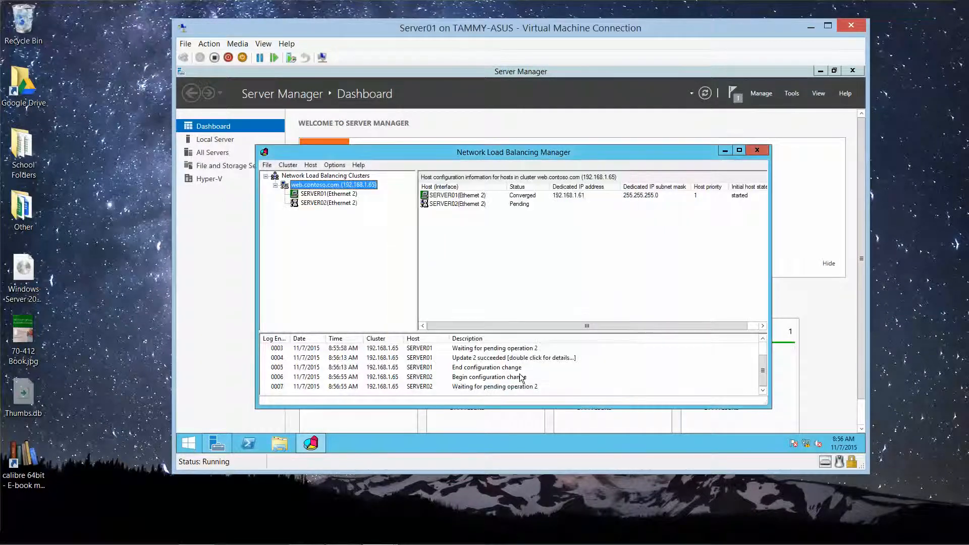
Step: Once both hosts show Converged, minimize the Server01 VM window and switch to RWDC01
{"action": "mouse_move", "coordinate": [451, 539]}
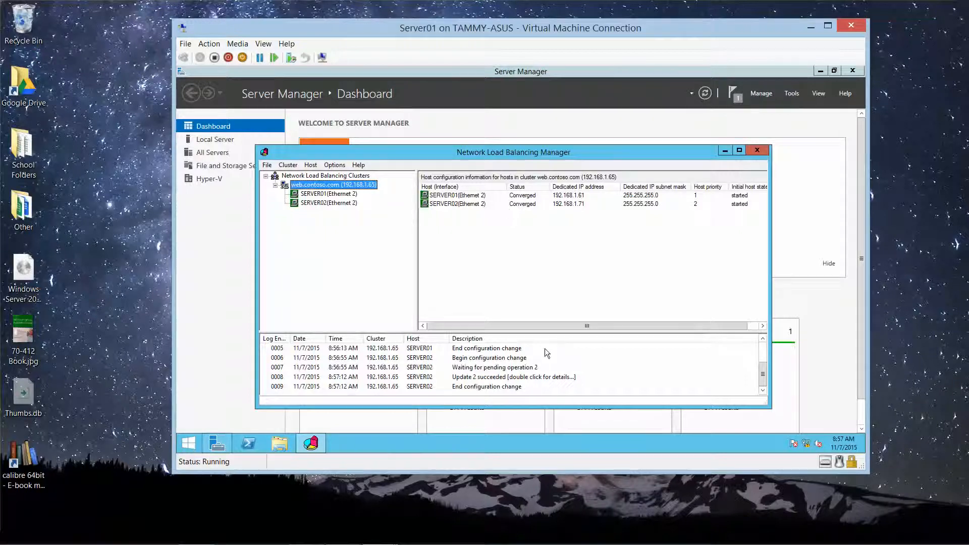
{"action": "mouse_move", "coordinate": [587, 544]}
{"action": "left_click", "coordinate": [813, 28]}
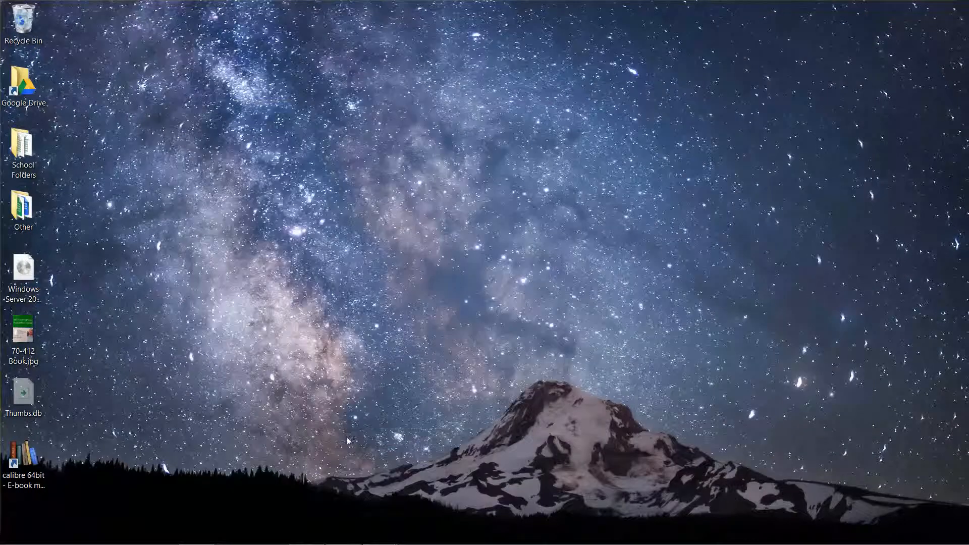
{"action": "mouse_move", "coordinate": [391, 540]}
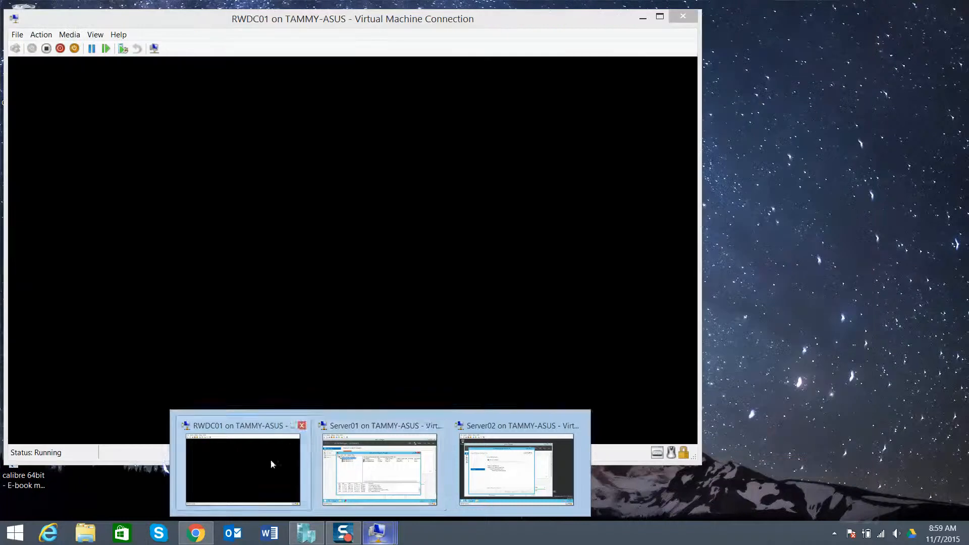
{"action": "left_click", "coordinate": [271, 459]}
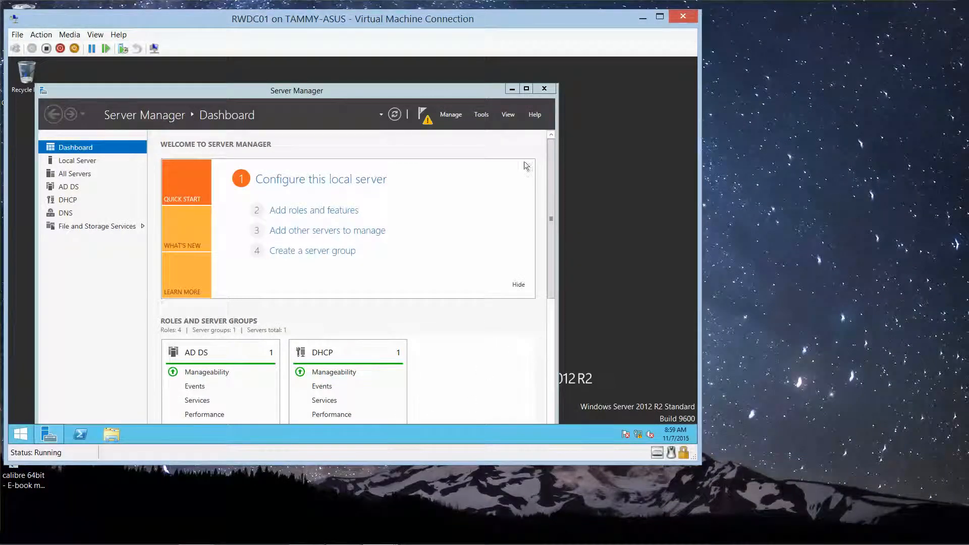
Step: Move the RWDC01 window aside and open the Tools menu in its Server Manager
{"action": "left_click_drag", "start_coordinate": [406, 20], "coordinate": [496, 26]}
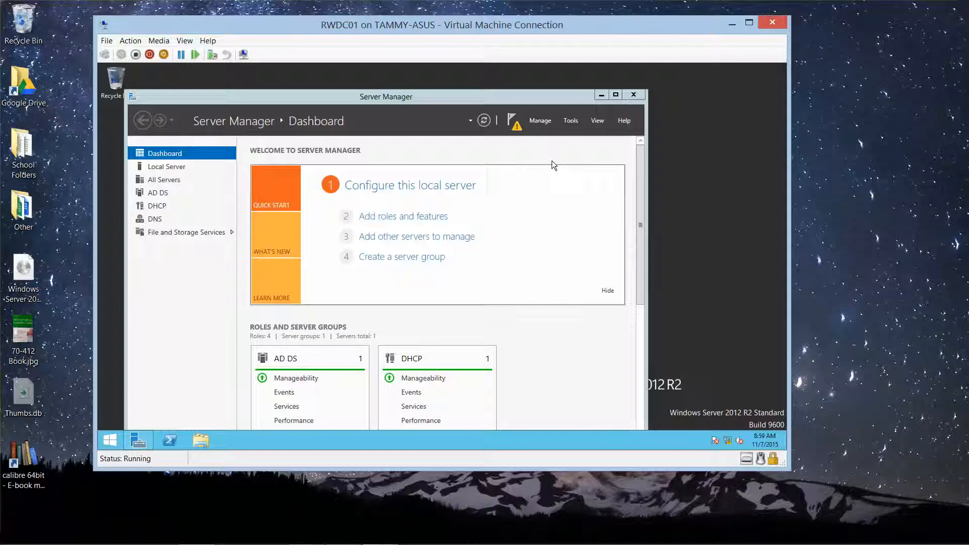
{"action": "left_click", "coordinate": [570, 122]}
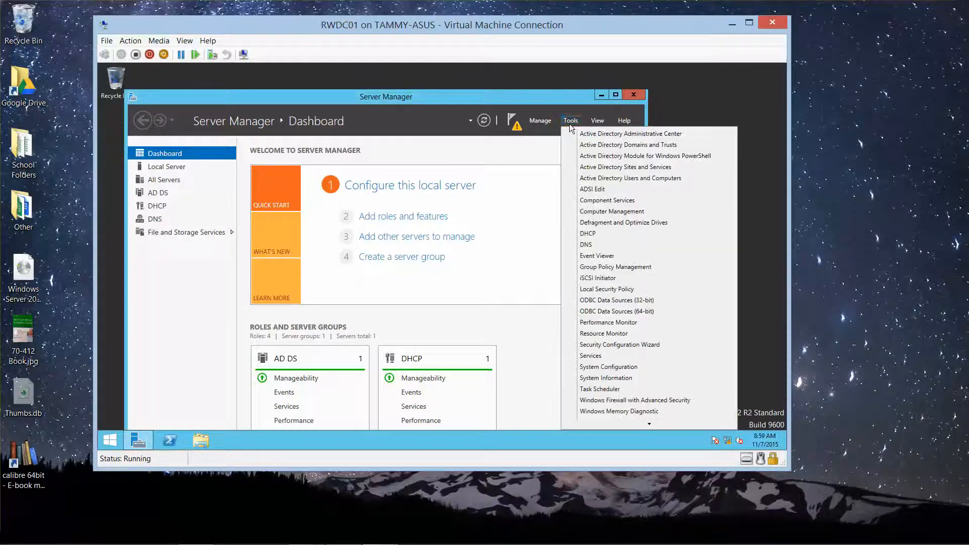
Step: Launch DNS Manager and expand Forward Lookup Zones to list contoso.com's records
{"action": "left_click", "coordinate": [587, 245]}
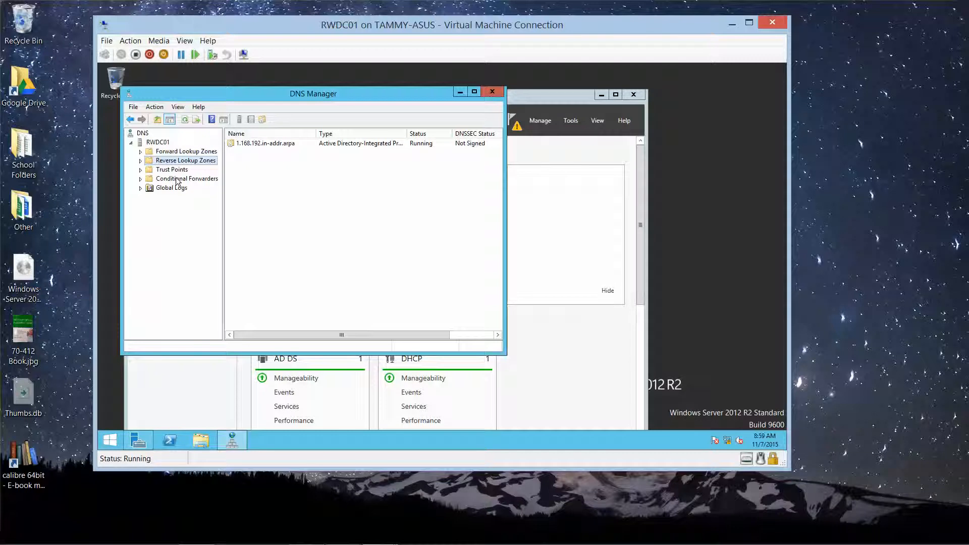
{"action": "left_click", "coordinate": [140, 152]}
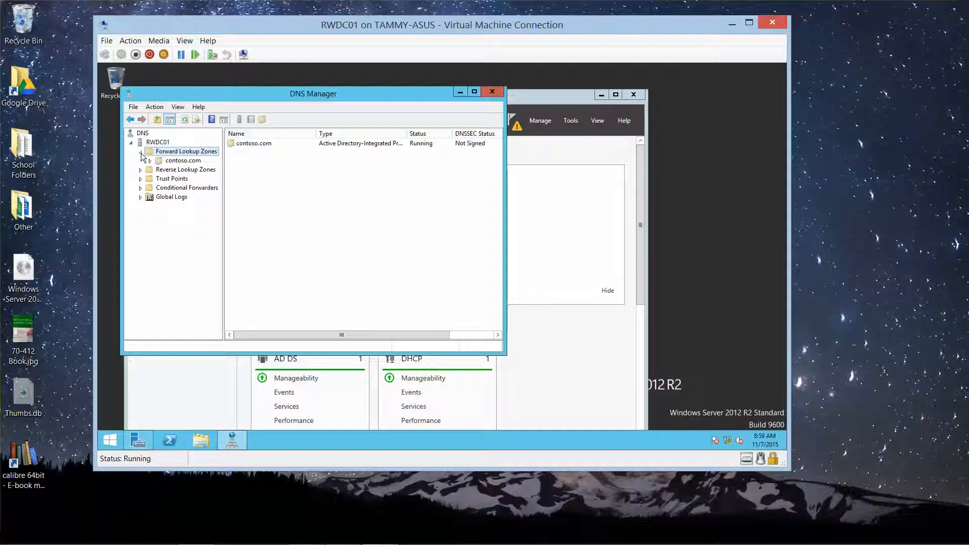
{"action": "left_click", "coordinate": [172, 162]}
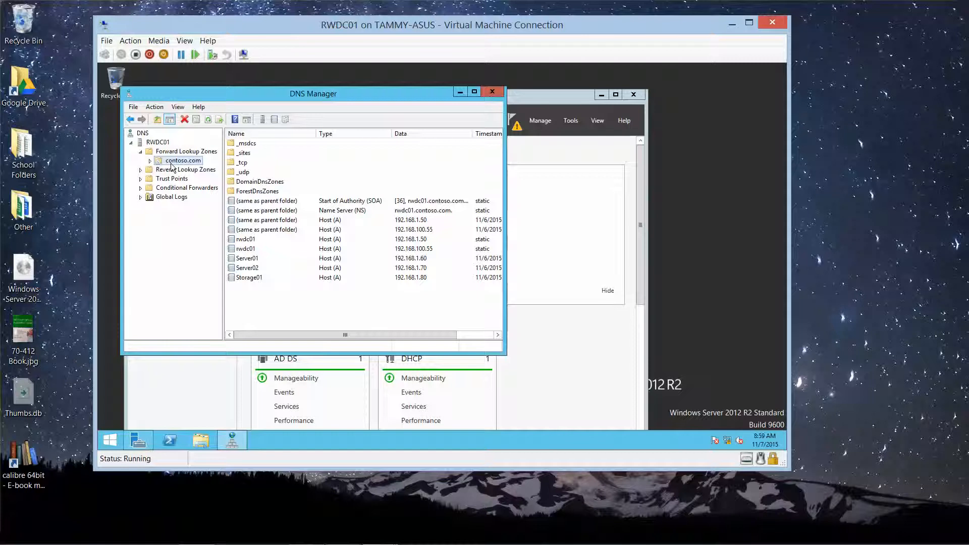
{"action": "right_click", "coordinate": [172, 167]}
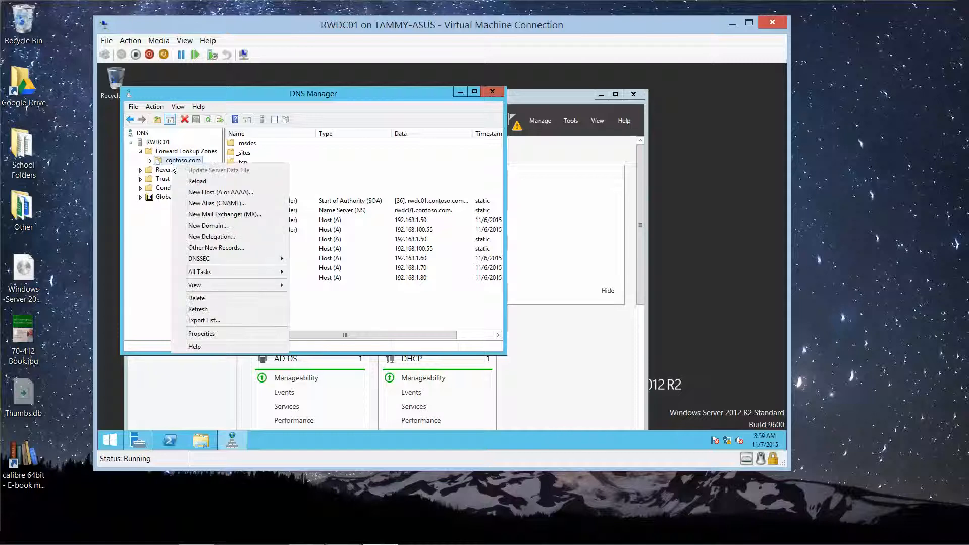
Step: Add host record 'web' at 192.168.1.65 in contoso.com with an associated PTR record
{"action": "left_click", "coordinate": [239, 193]}
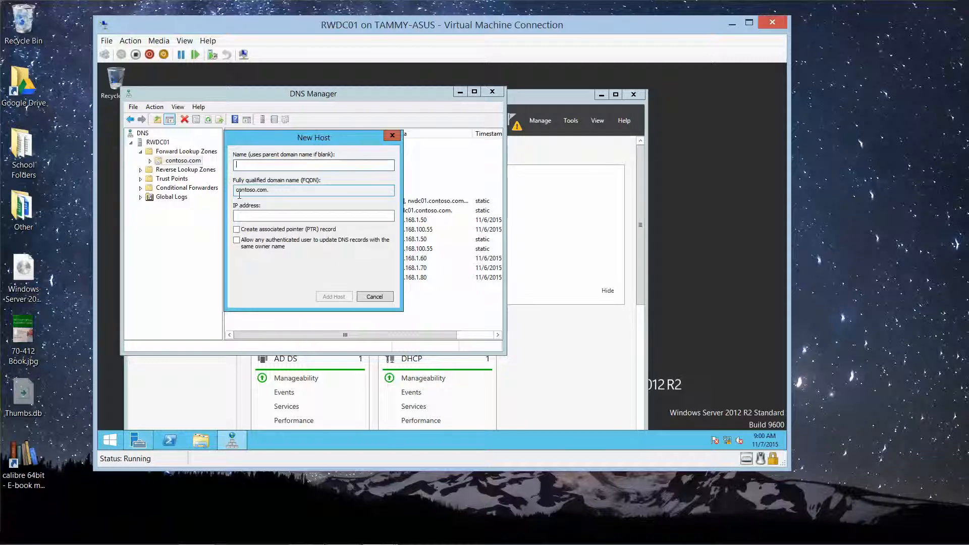
{"action": "type", "text": "web"}
{"action": "left_click", "coordinate": [248, 216]}
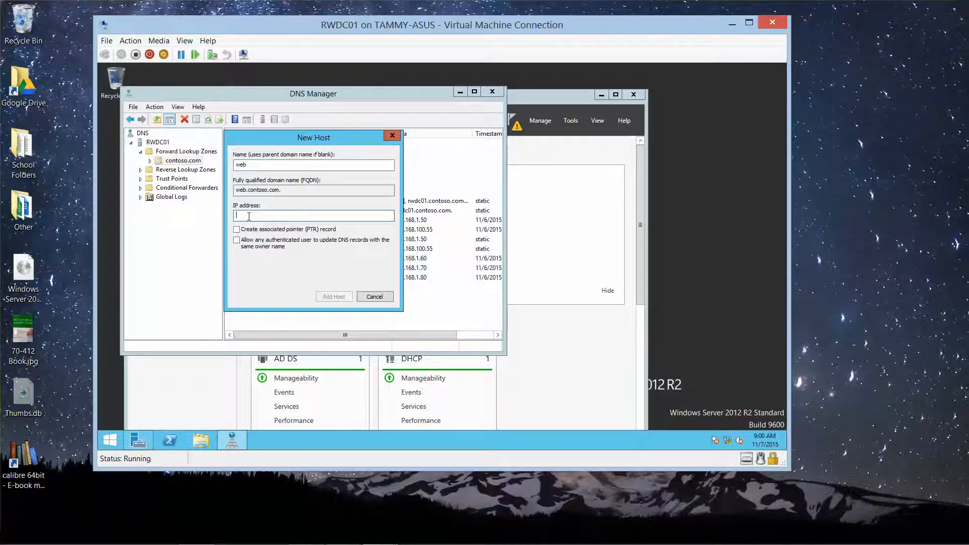
{"action": "type", "text": "192."}
{"action": "type", "text": "168.1.65"}
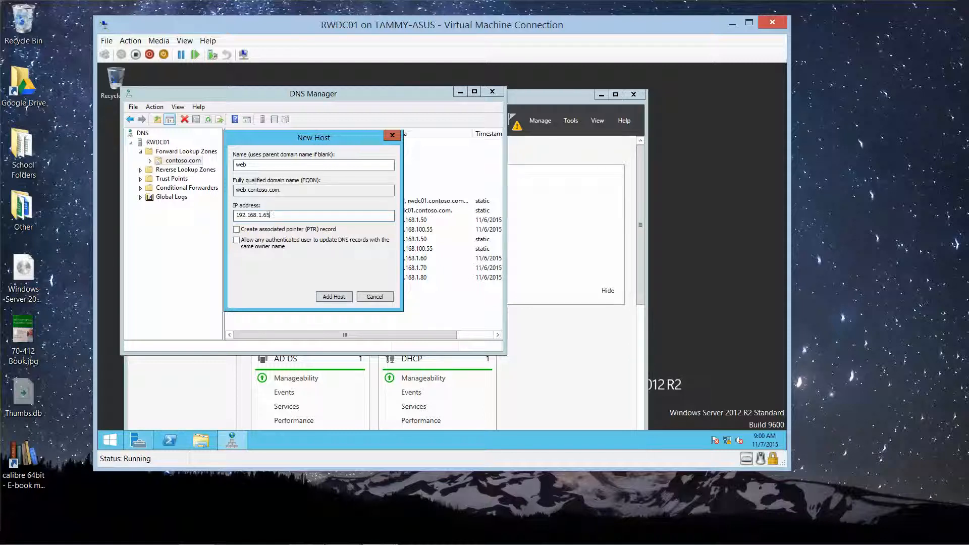
{"action": "left_click", "coordinate": [237, 230]}
{"action": "left_click", "coordinate": [327, 296]}
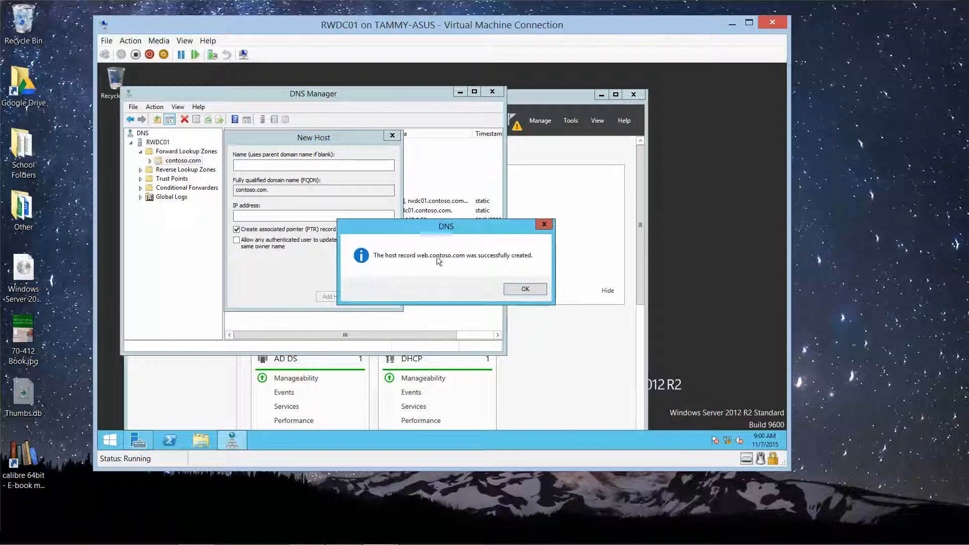
{"action": "left_click", "coordinate": [518, 291]}
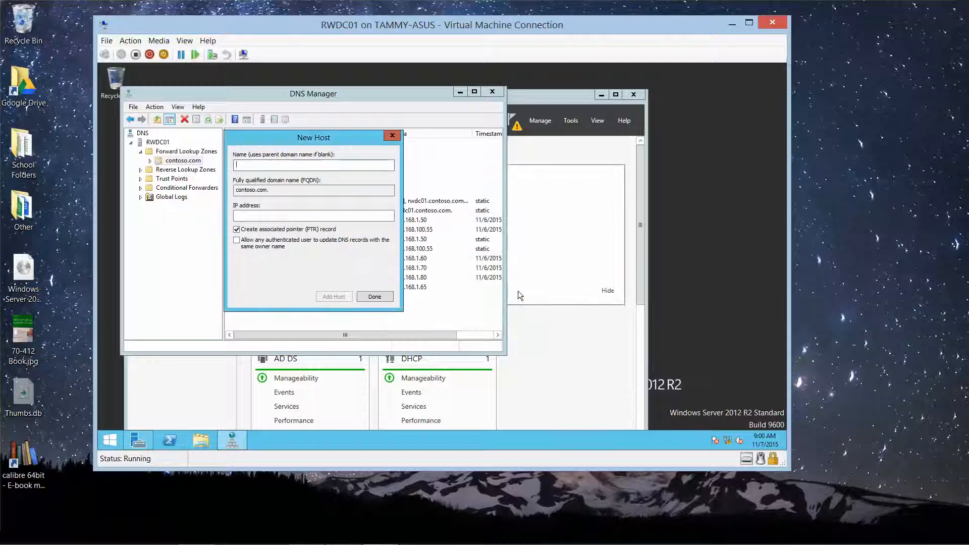
{"action": "left_click", "coordinate": [391, 296]}
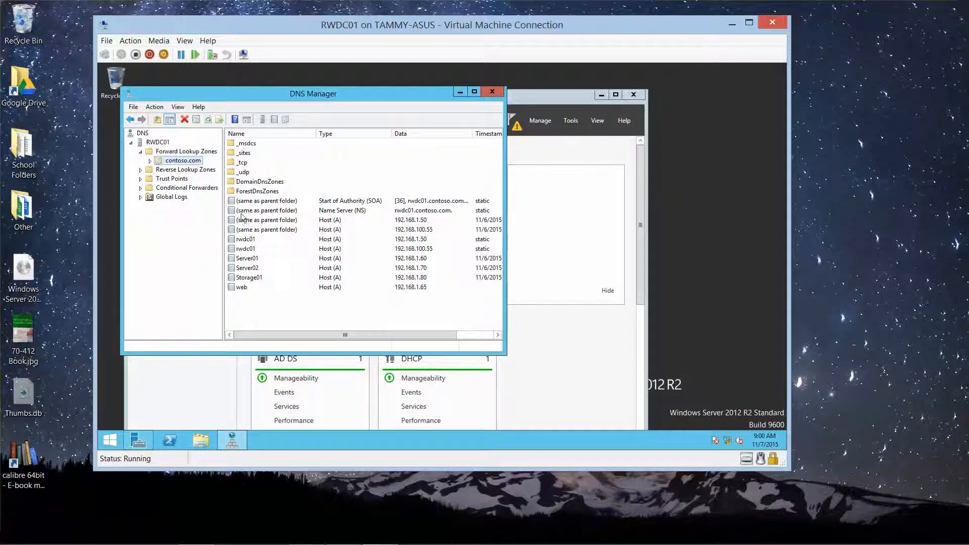
Step: Create a 'www' CNAME record in contoso.com targeting web.contoso.com
{"action": "right_click", "coordinate": [182, 161]}
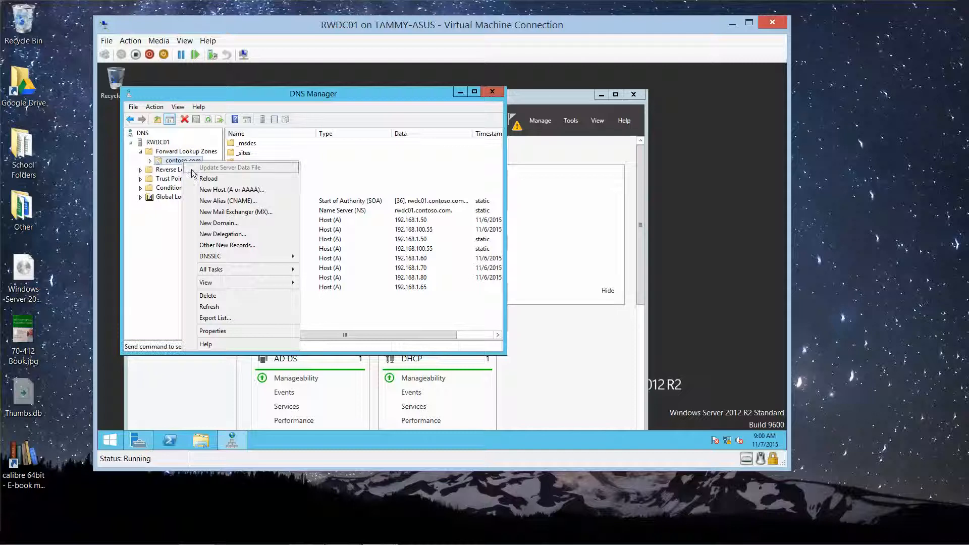
{"action": "left_click", "coordinate": [214, 201]}
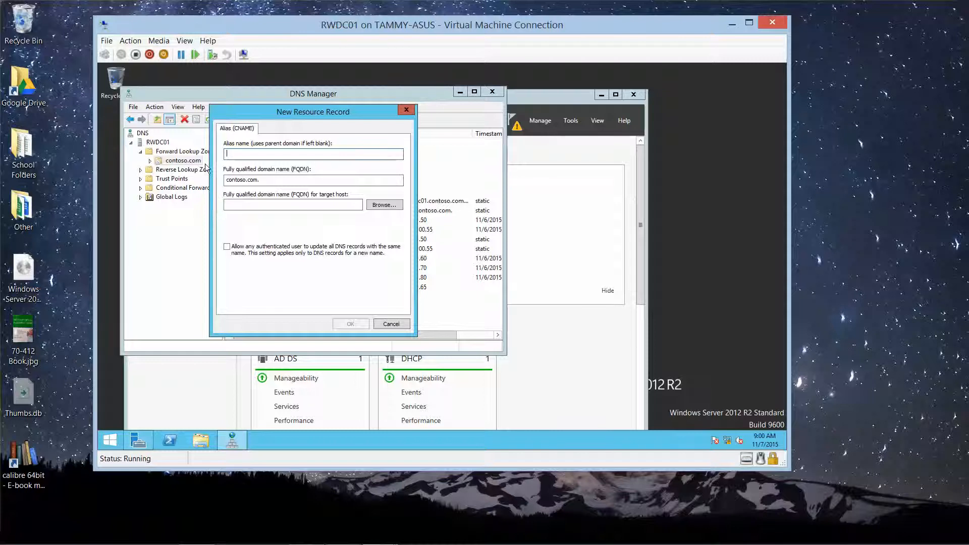
{"action": "type", "text": "www"}
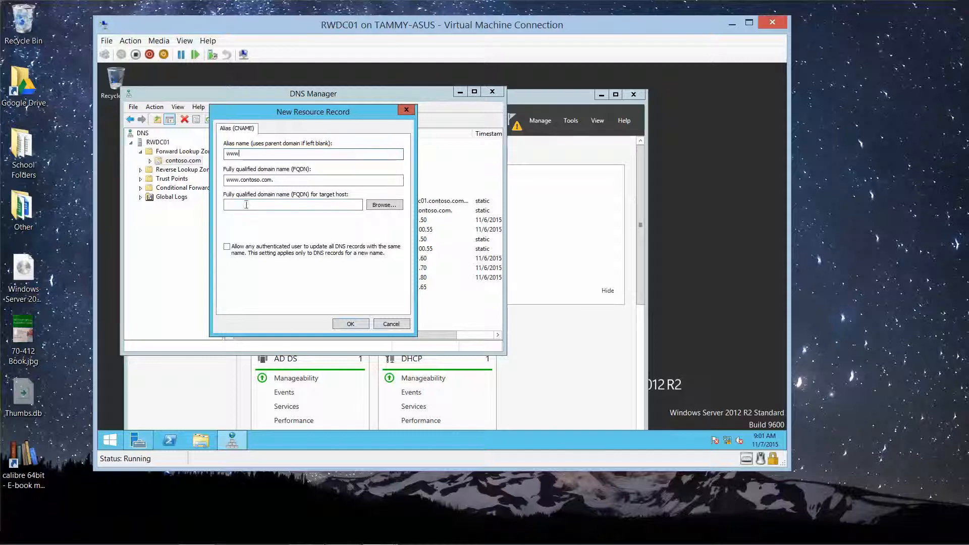
{"action": "left_click", "coordinate": [307, 203]}
{"action": "type", "text": "web."}
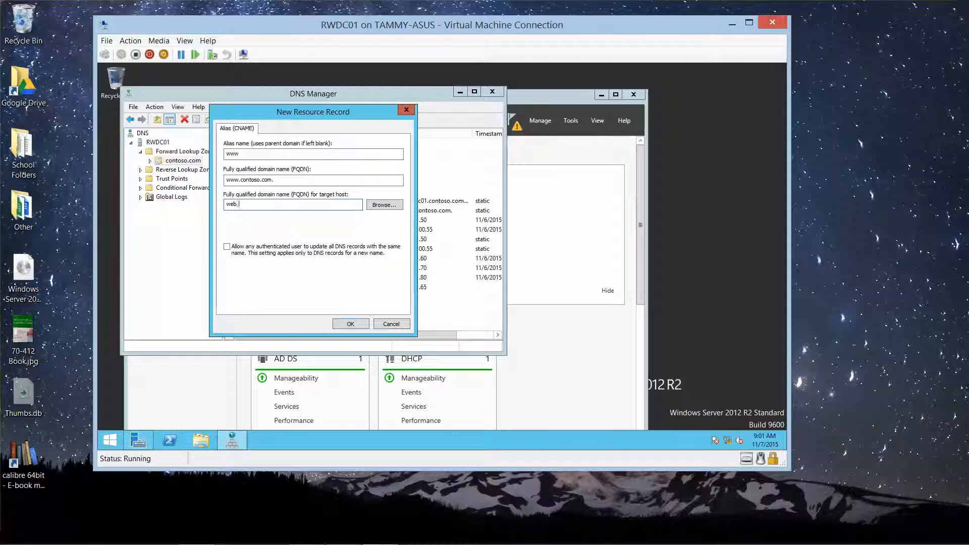
{"action": "type", "text": "contoso.com"}
{"action": "left_click", "coordinate": [356, 326]}
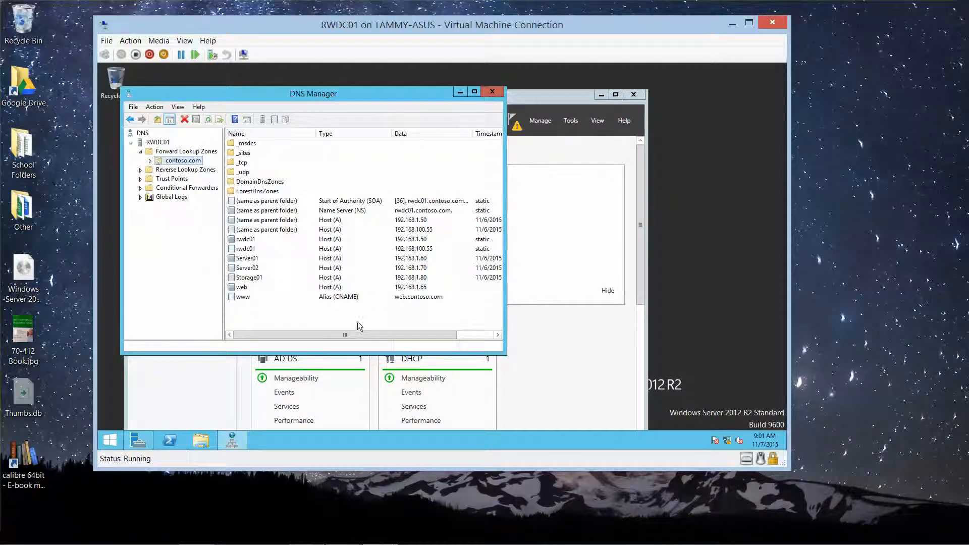
Step: Close DNS Manager and minimize the RWDC01 VM Connection window
{"action": "left_click", "coordinate": [495, 93]}
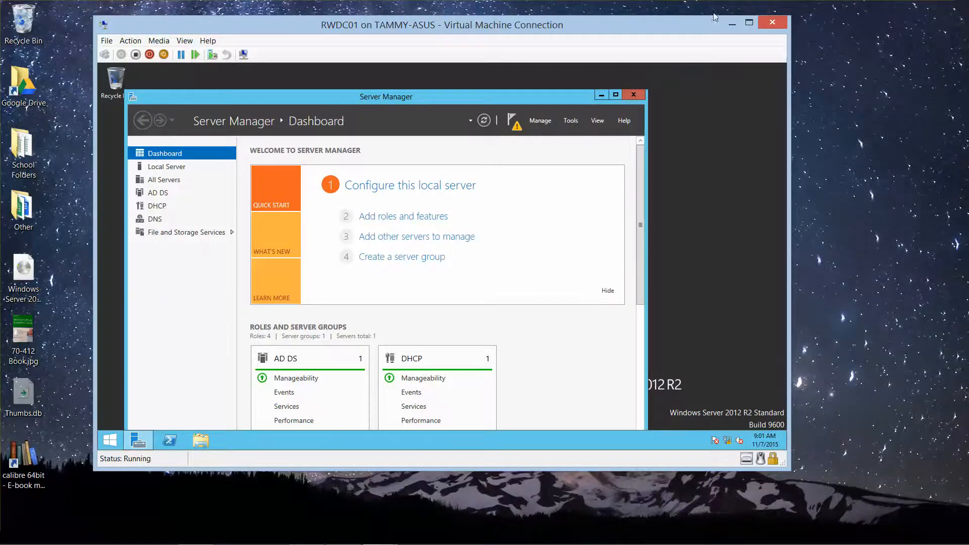
{"action": "left_click", "coordinate": [730, 23]}
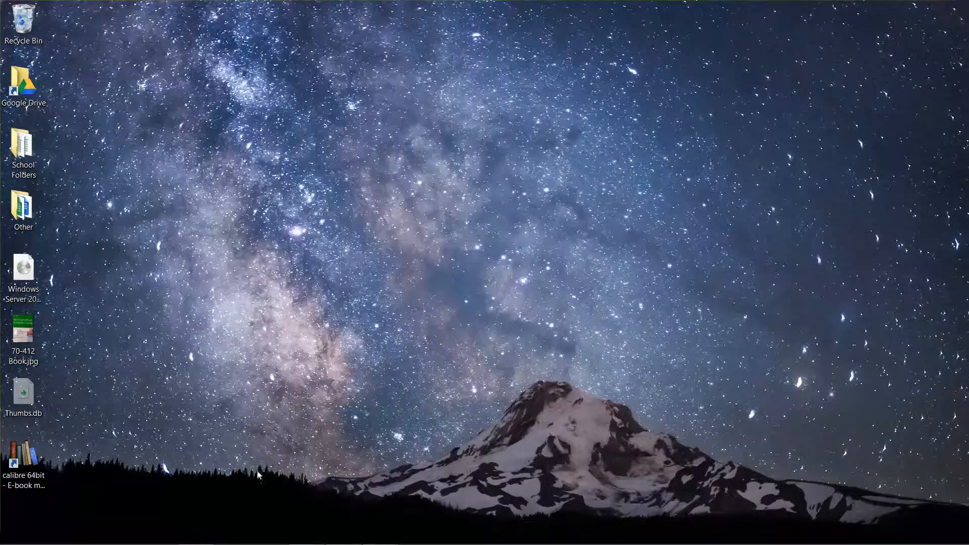
Step: Switch to Server01 and open Cluster Properties for the web.contoso.com cluster
{"action": "mouse_move", "coordinate": [378, 532]}
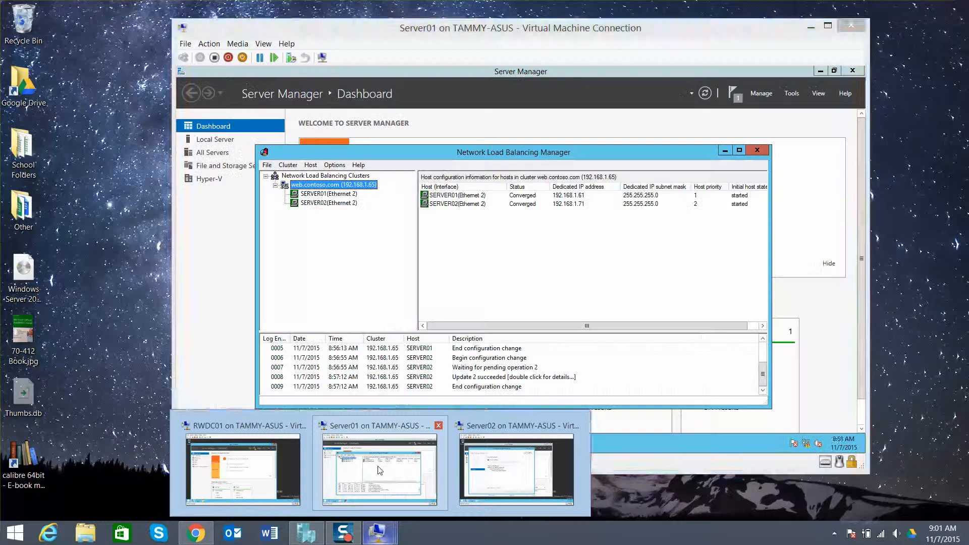
{"action": "left_click", "coordinate": [376, 479]}
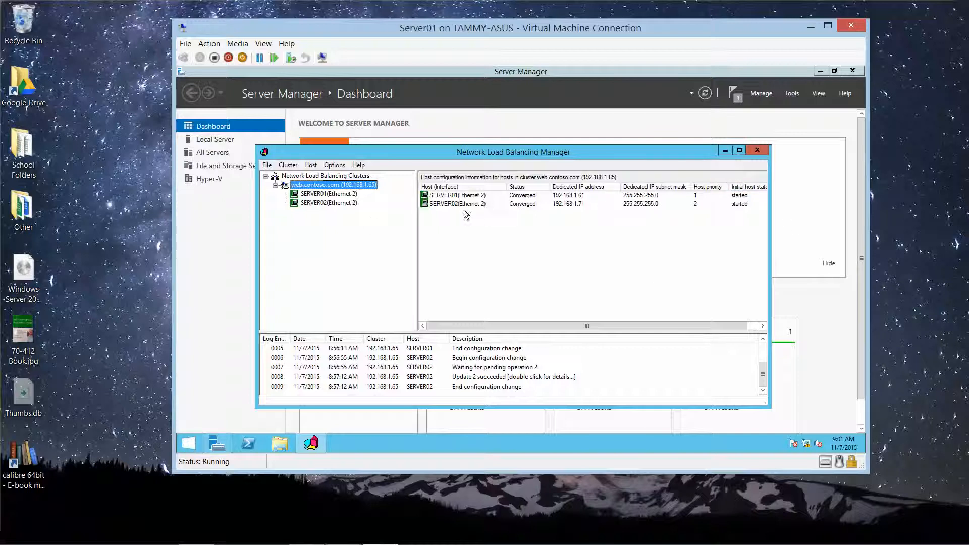
{"action": "right_click", "coordinate": [347, 186]}
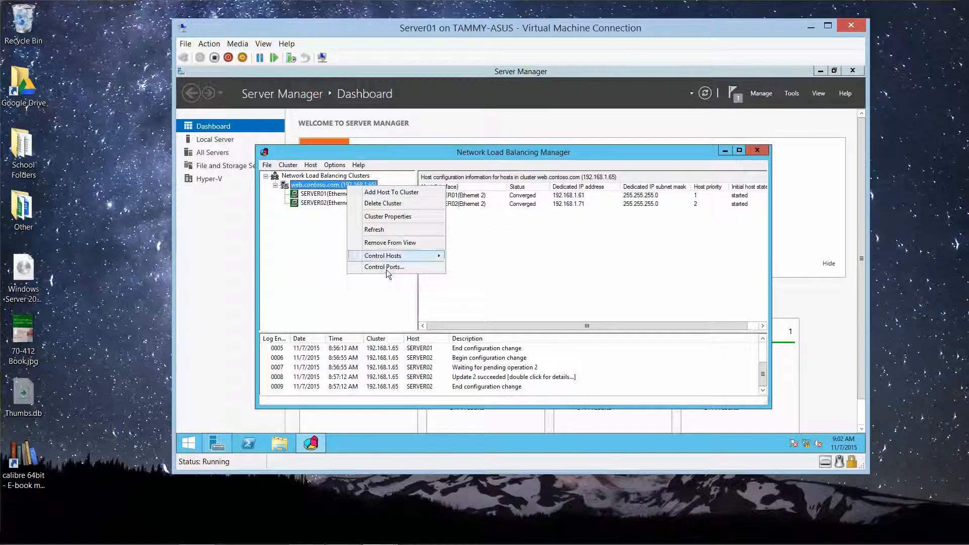
{"action": "left_click", "coordinate": [387, 216]}
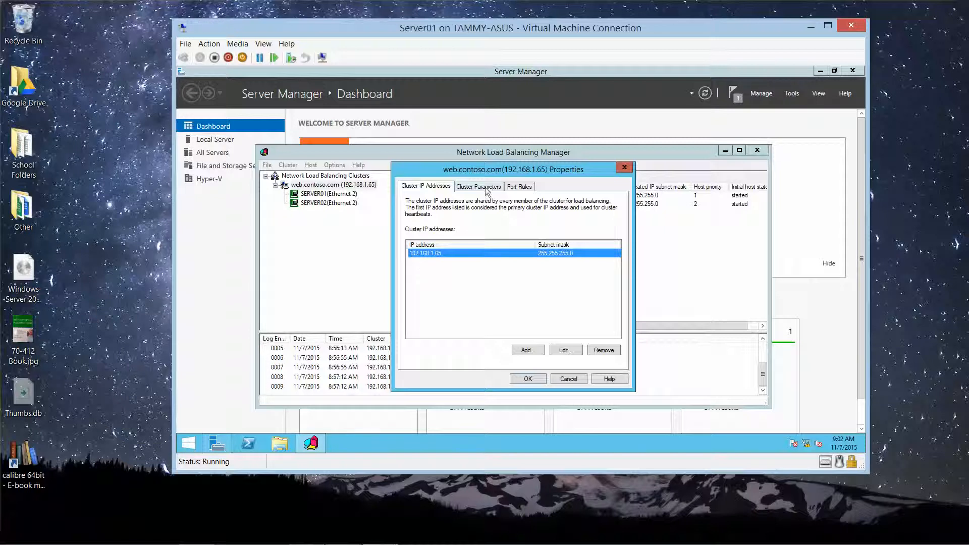
Step: Remove the default all-ports rule and add a port rule for ports 80–80
{"action": "left_click", "coordinate": [515, 188]}
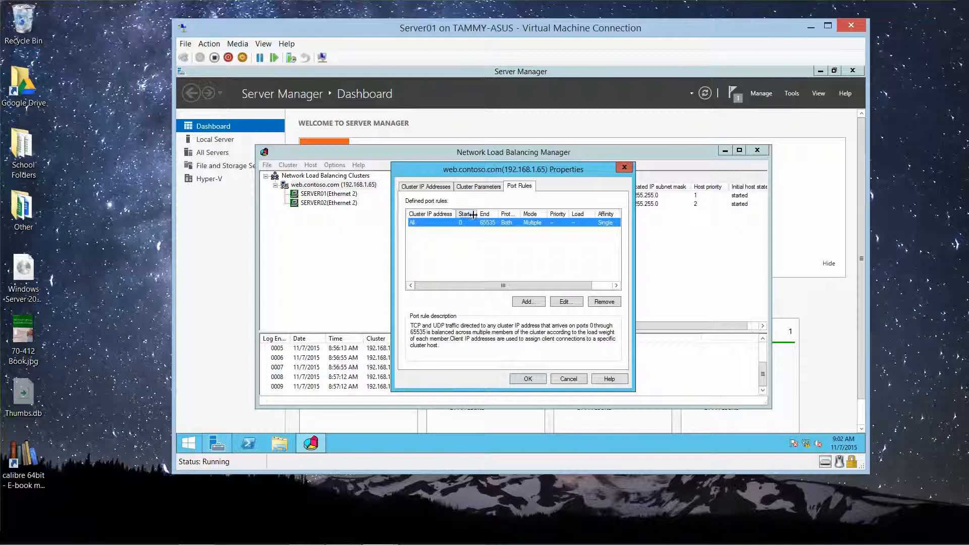
{"action": "left_click", "coordinate": [599, 303]}
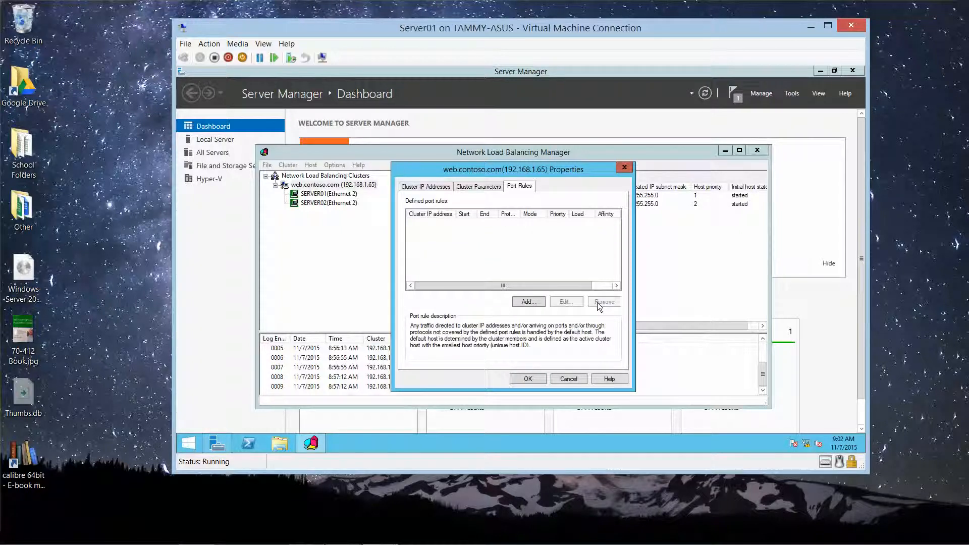
{"action": "left_click", "coordinate": [524, 303]}
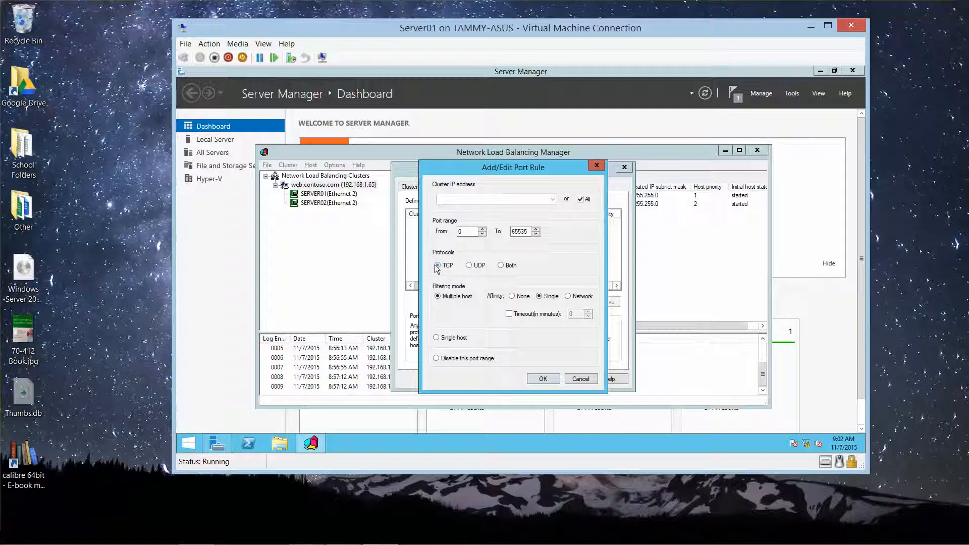
{"action": "left_click", "coordinate": [461, 231]}
{"action": "double_click", "coordinate": [461, 231]}
{"action": "type", "text": "80"}
{"action": "key", "text": "Tab"}
{"action": "type", "text": "80"}
{"action": "left_click", "coordinate": [542, 379]}
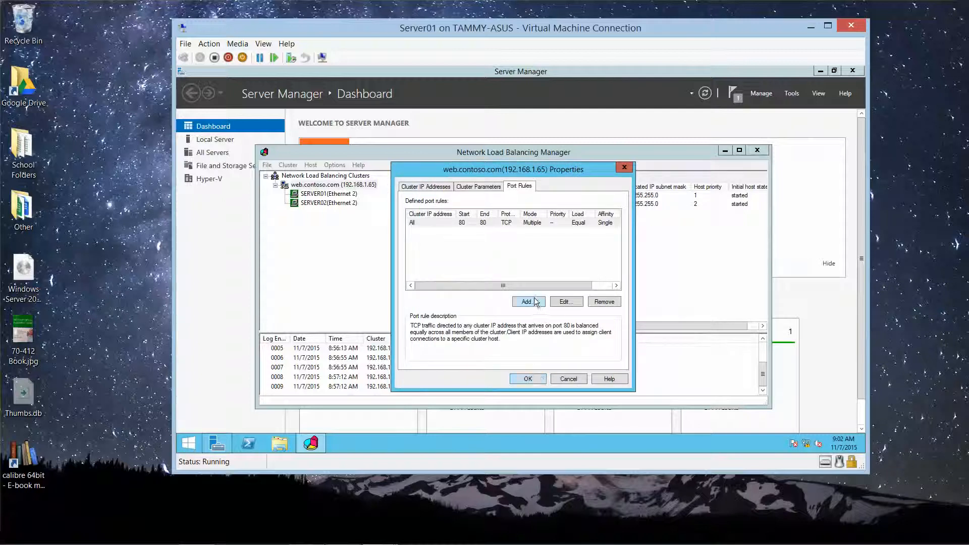
Step: Add a TCP-only port rule for ports 443–443
{"action": "left_click", "coordinate": [536, 302]}
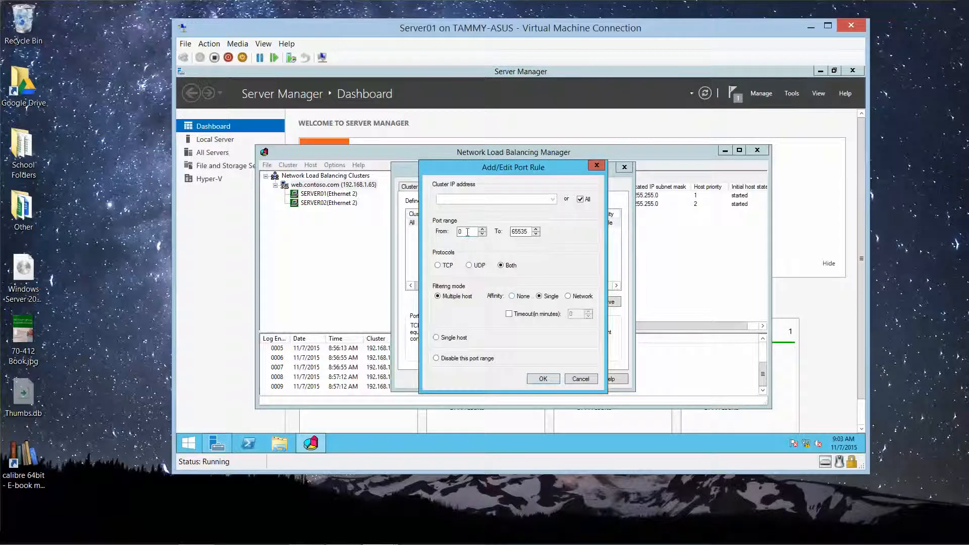
{"action": "double_click", "coordinate": [460, 232]}
{"action": "type", "text": "443"}
{"action": "key", "text": "Tab"}
{"action": "type", "text": "443"}
{"action": "left_click", "coordinate": [437, 267]}
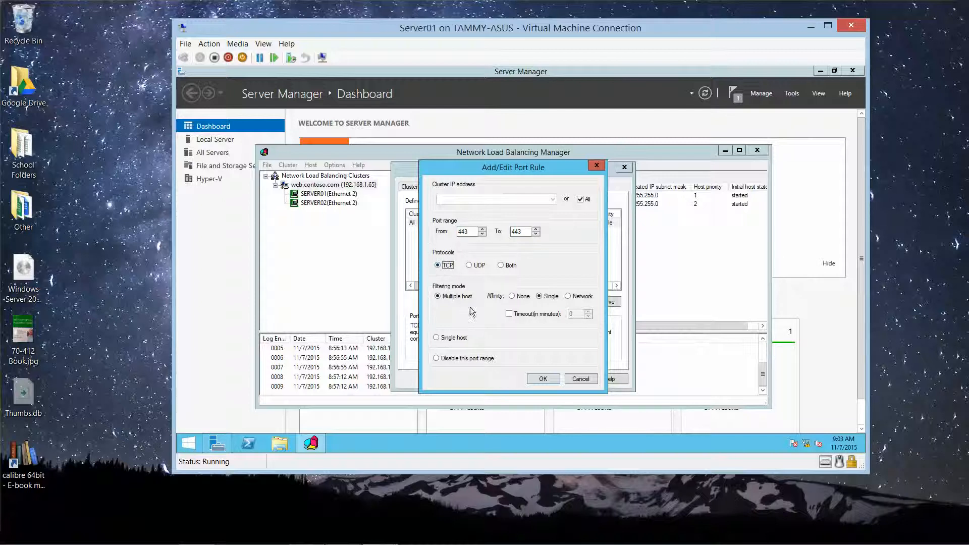
{"action": "left_click", "coordinate": [542, 379]}
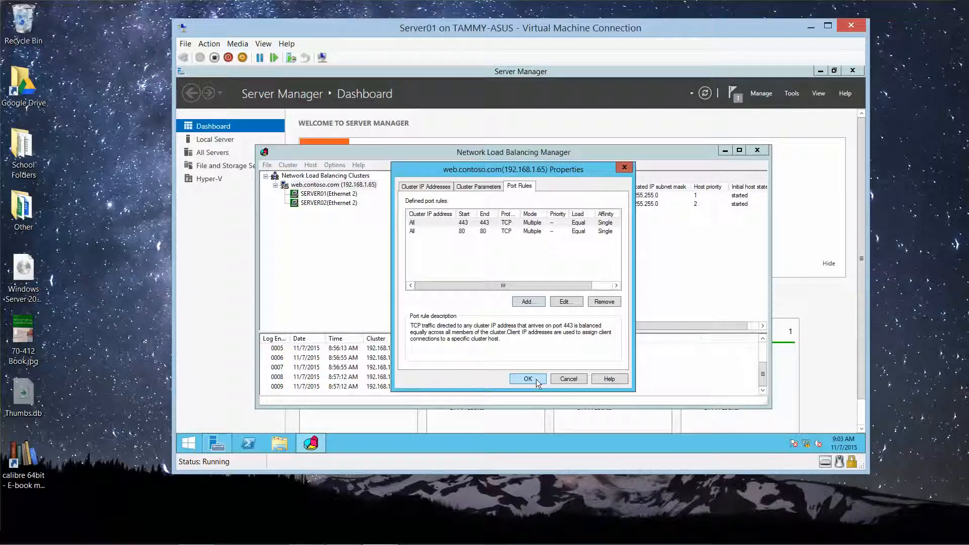
Step: Apply the port rule changes and view SERVER01's enabled TCP rules for ports 80 and 443
{"action": "left_click", "coordinate": [536, 379]}
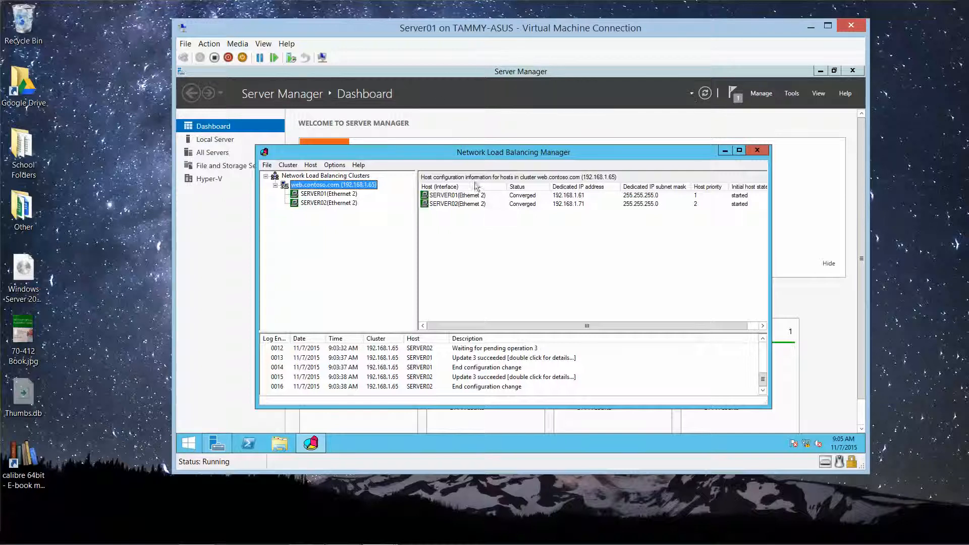
{"action": "left_click", "coordinate": [326, 196]}
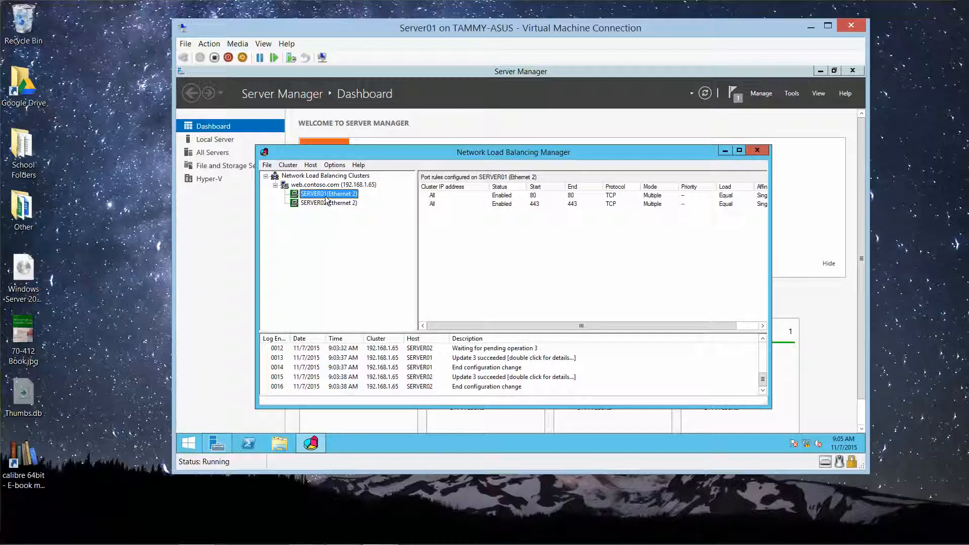
Step: Drainstop SERVER01, widen the Status column, then start SERVER01 again
{"action": "right_click", "coordinate": [327, 200]}
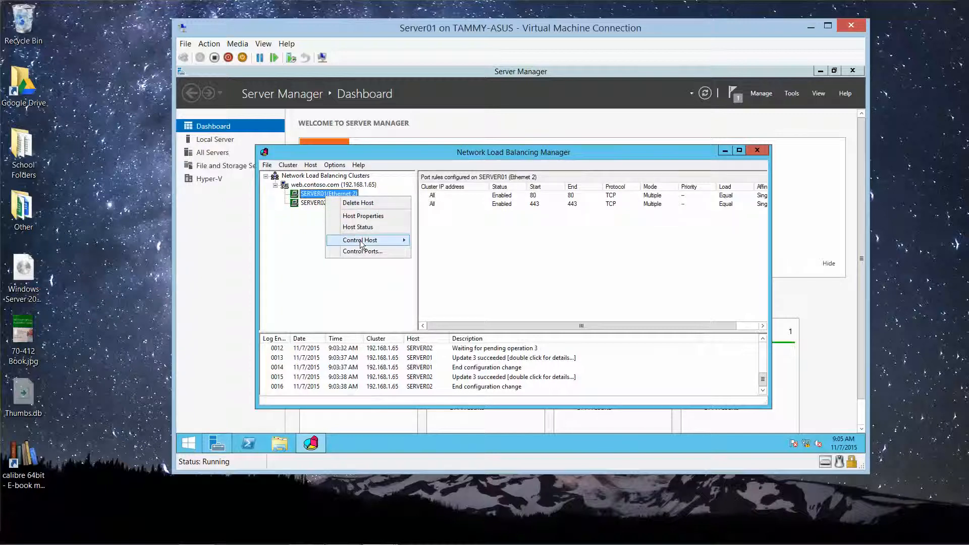
{"action": "mouse_move", "coordinate": [374, 242]}
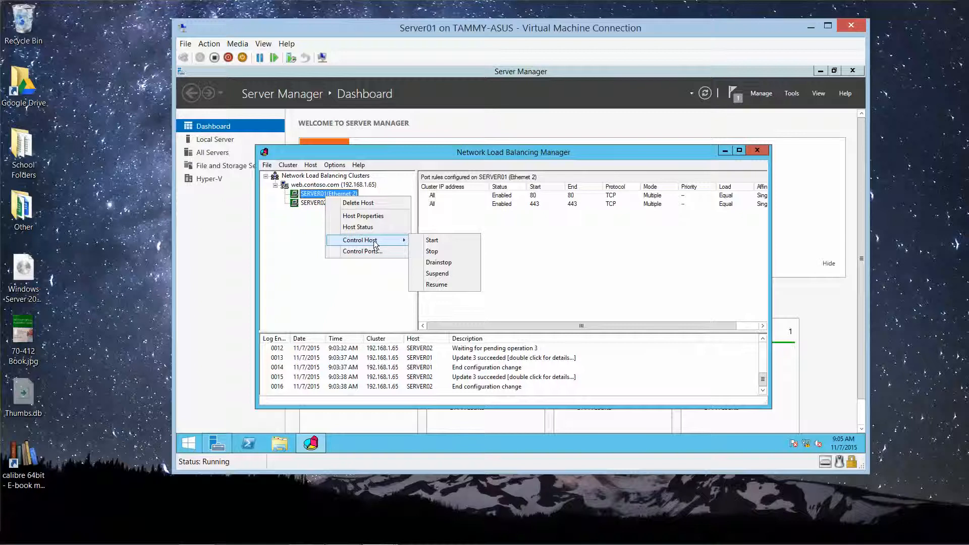
{"action": "left_click", "coordinate": [449, 262]}
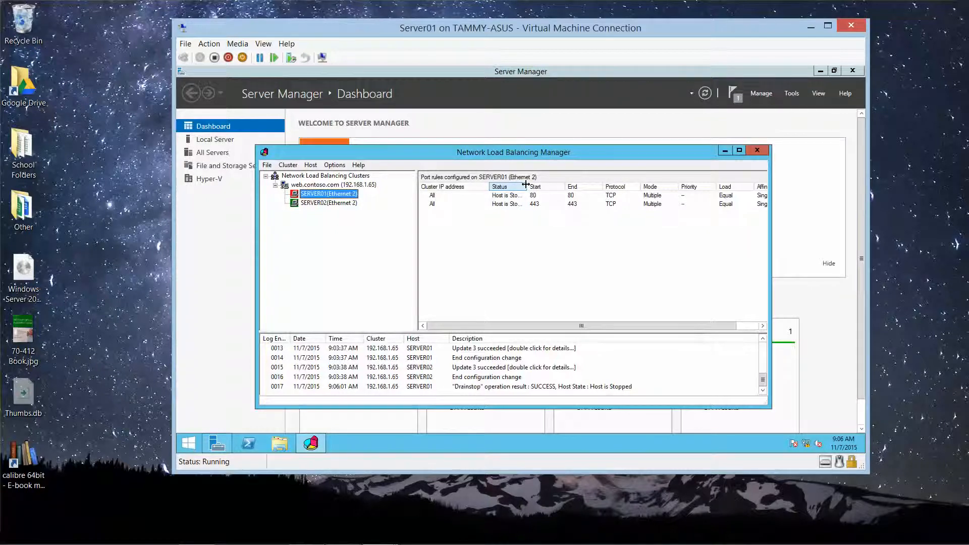
{"action": "left_click_drag", "start_coordinate": [526, 184], "coordinate": [550, 188]}
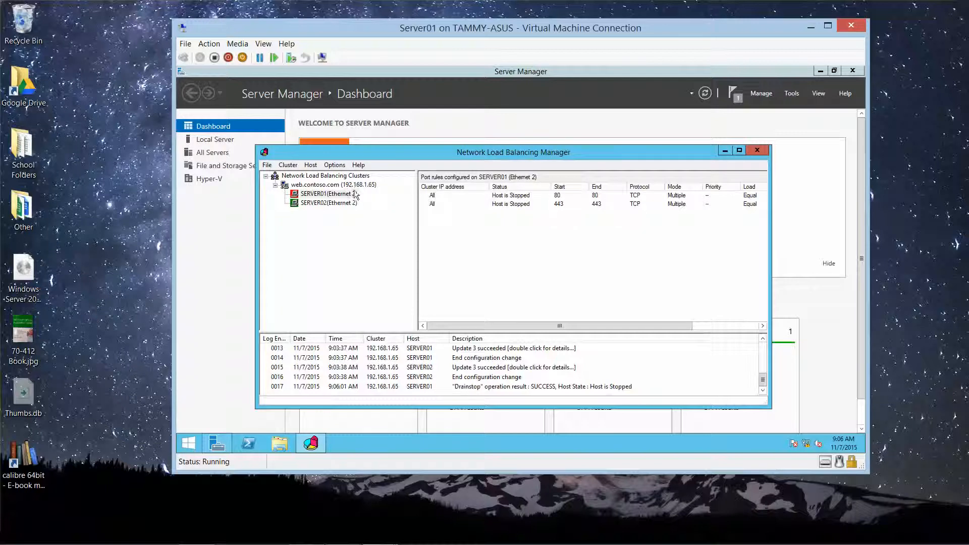
{"action": "right_click", "coordinate": [325, 199]}
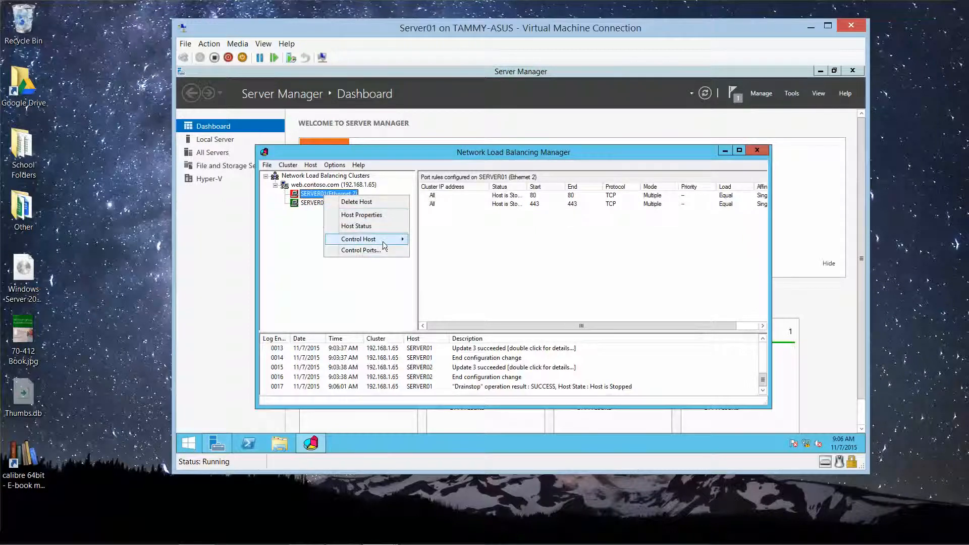
{"action": "mouse_move", "coordinate": [382, 240]}
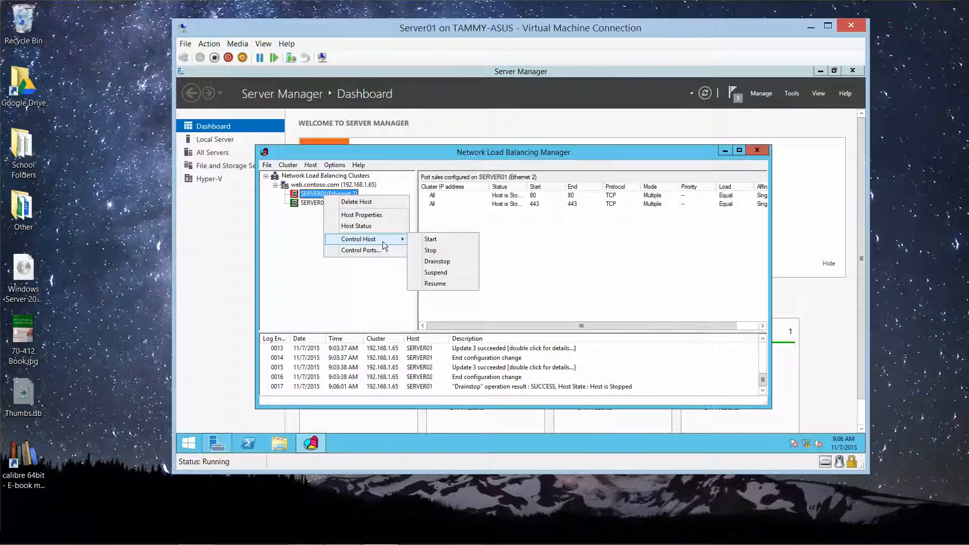
{"action": "left_click", "coordinate": [431, 239]}
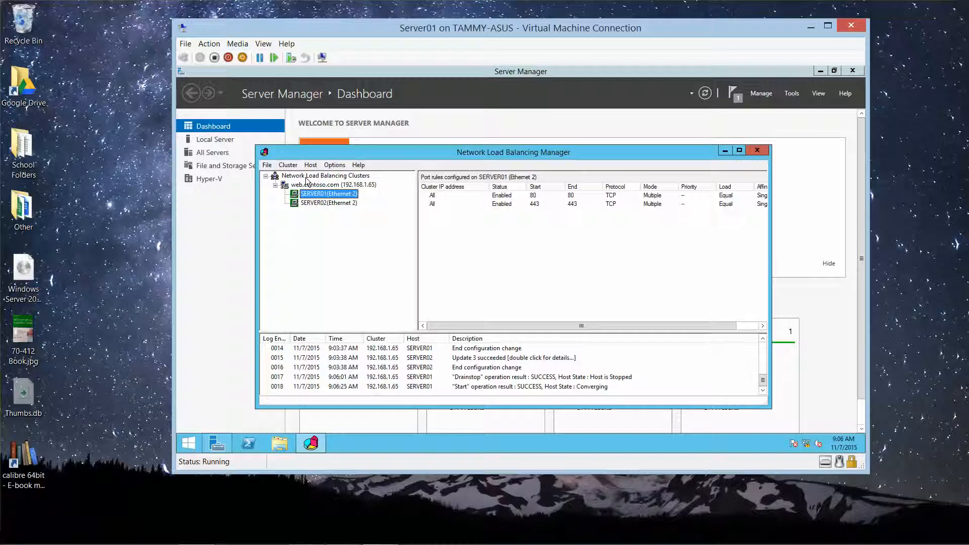
Step: Stop SERVER01, restart it, and check both cluster hosts show Converged
{"action": "right_click", "coordinate": [319, 197]}
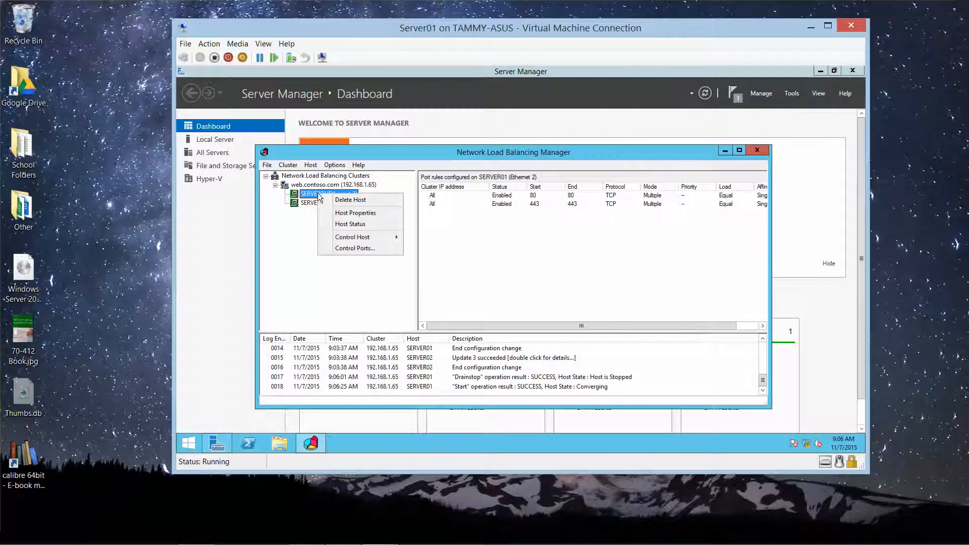
{"action": "mouse_move", "coordinate": [370, 242]}
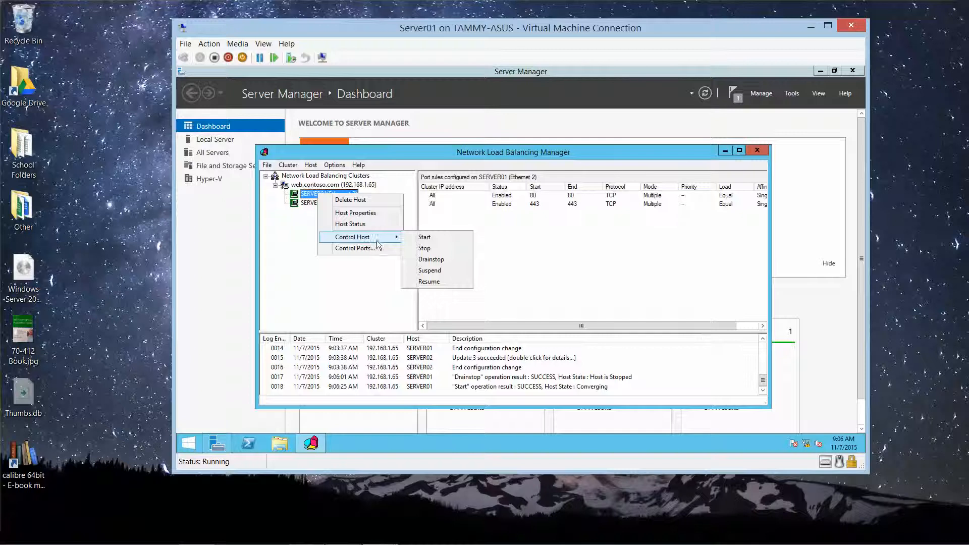
{"action": "left_click", "coordinate": [425, 248]}
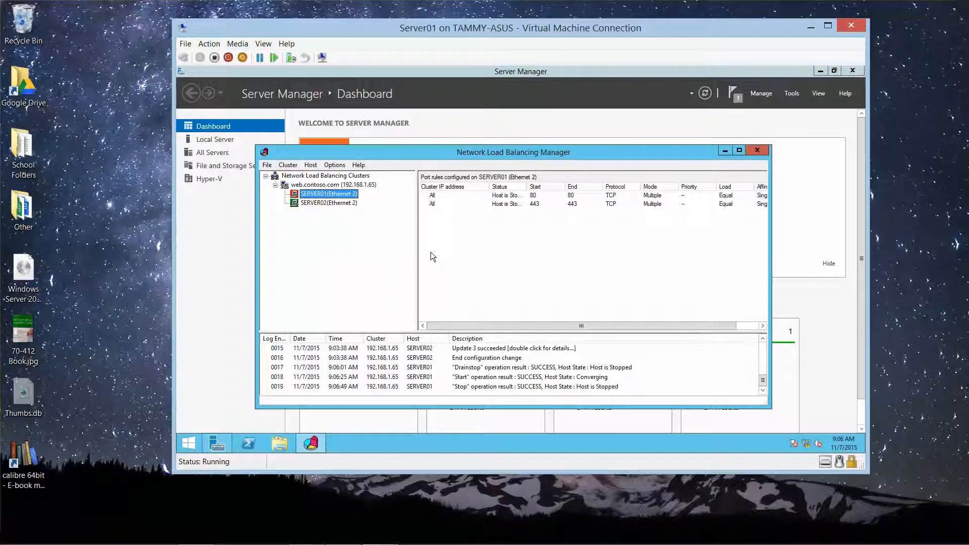
{"action": "right_click", "coordinate": [348, 198]}
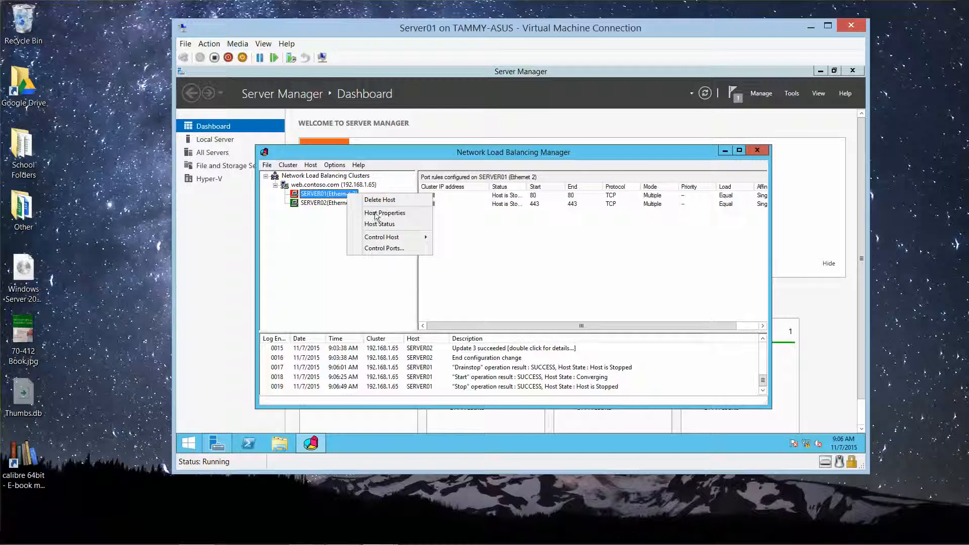
{"action": "mouse_move", "coordinate": [406, 240]}
{"action": "left_click", "coordinate": [456, 237]}
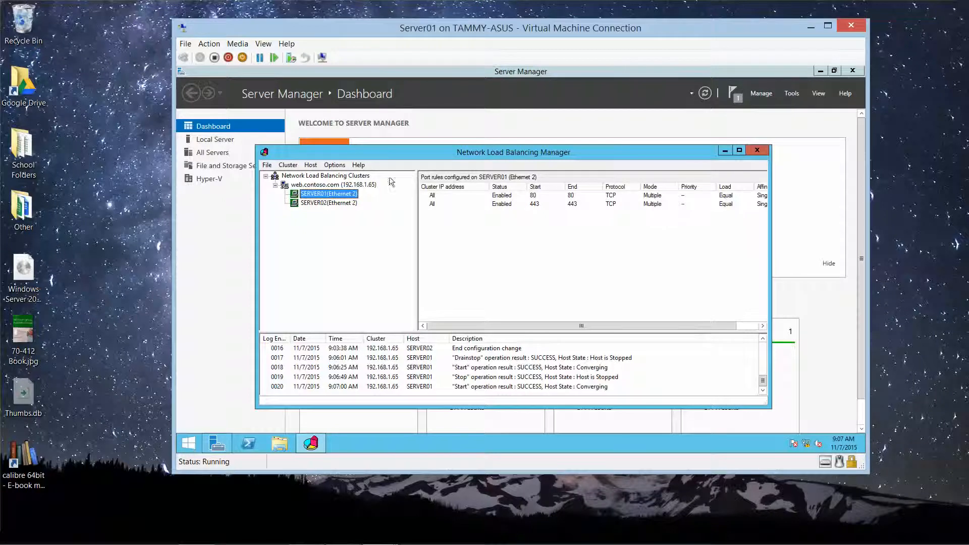
{"action": "left_click", "coordinate": [361, 183]}
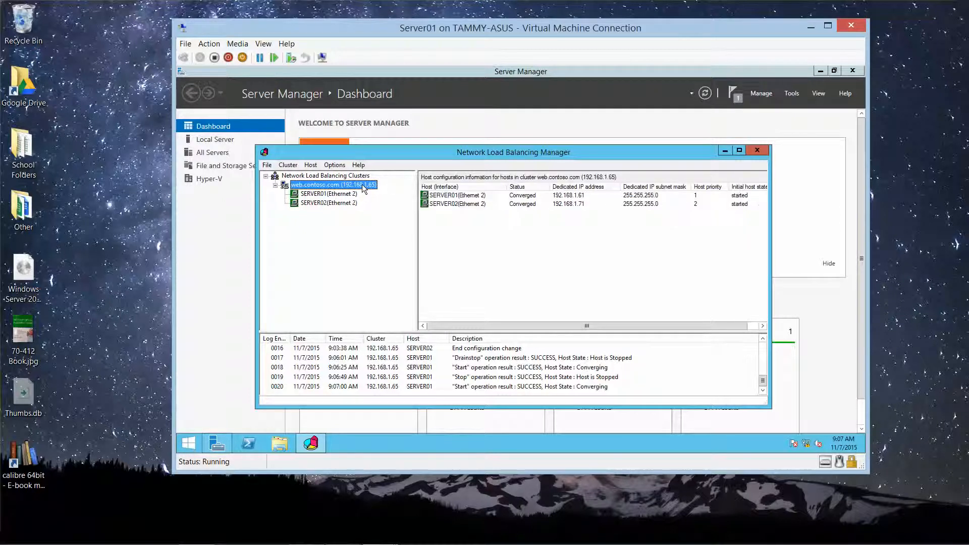
Step: Delete the web.contoso.com cluster from all hosts and close NLB Manager
{"action": "right_click", "coordinate": [362, 183]}
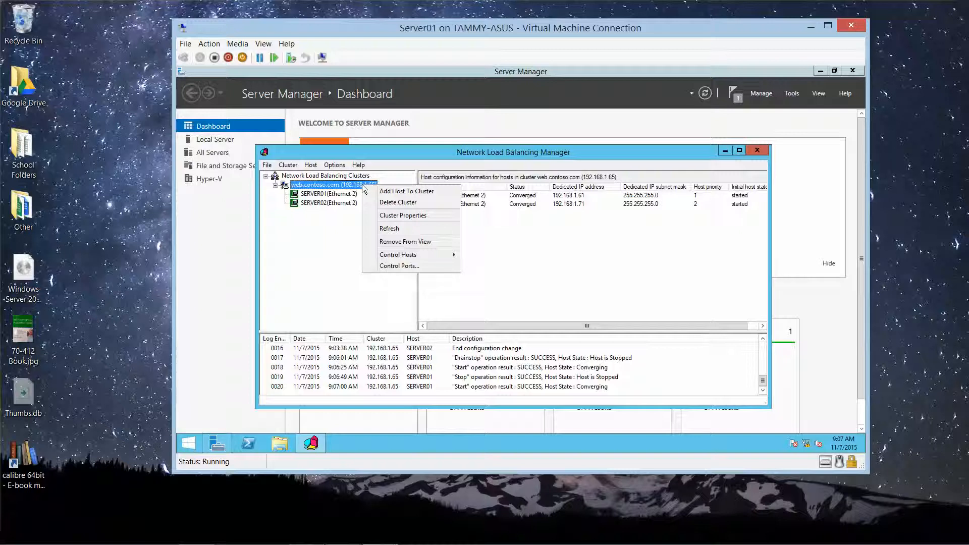
{"action": "left_click", "coordinate": [383, 204]}
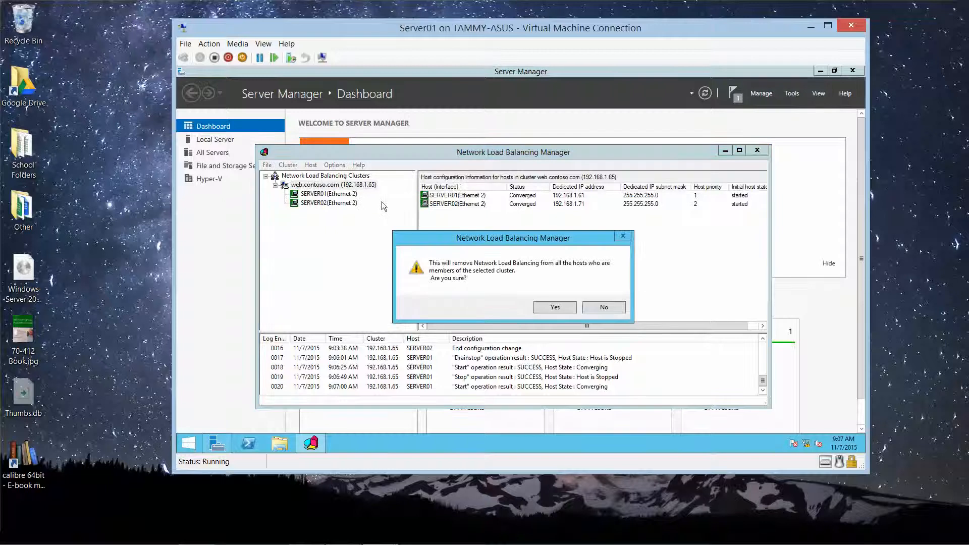
{"action": "left_click", "coordinate": [545, 308]}
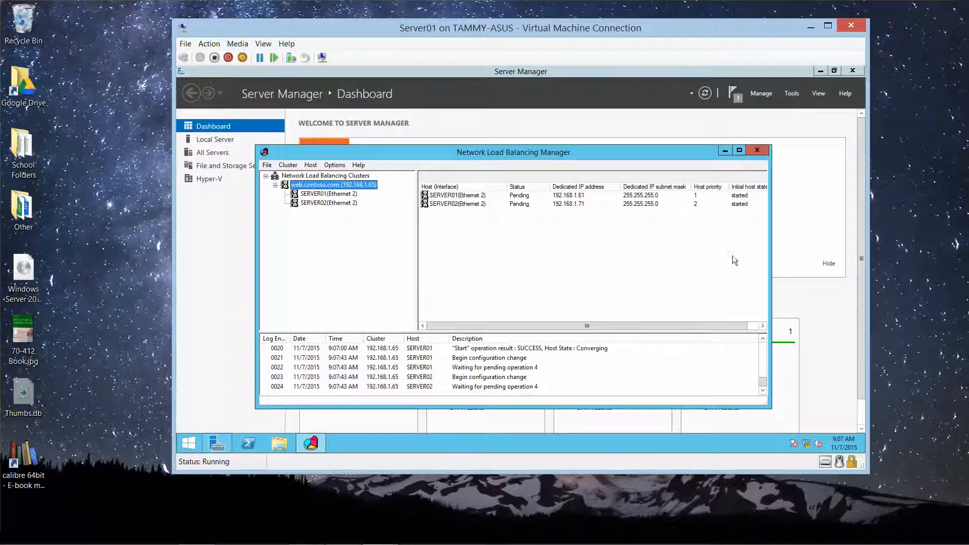
{"action": "left_click", "coordinate": [756, 152]}
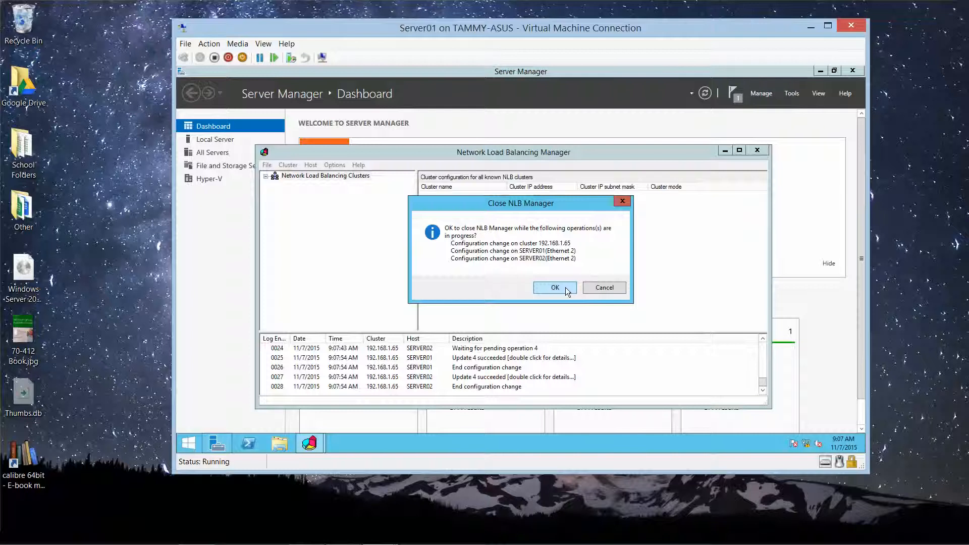
{"action": "left_click", "coordinate": [555, 287]}
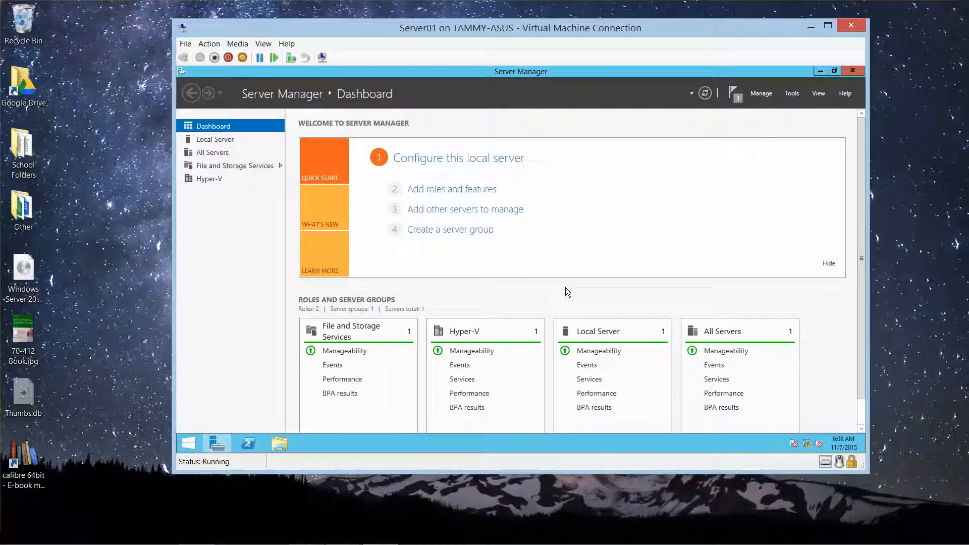
Step: Uncheck Network Load Balancing and its management tools in the Remove Roles and Features Wizard, then remove them
{"action": "left_click", "coordinate": [762, 95]}
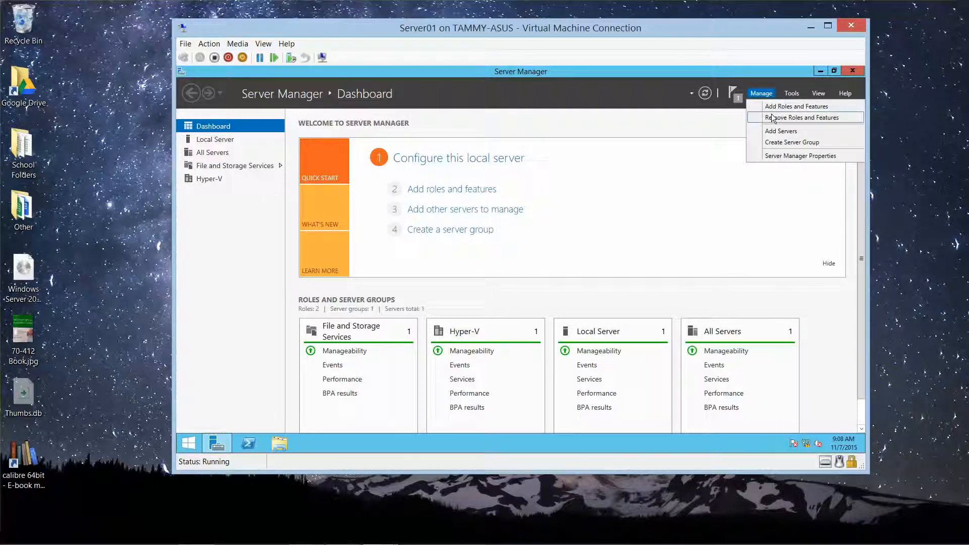
{"action": "left_click", "coordinate": [772, 118]}
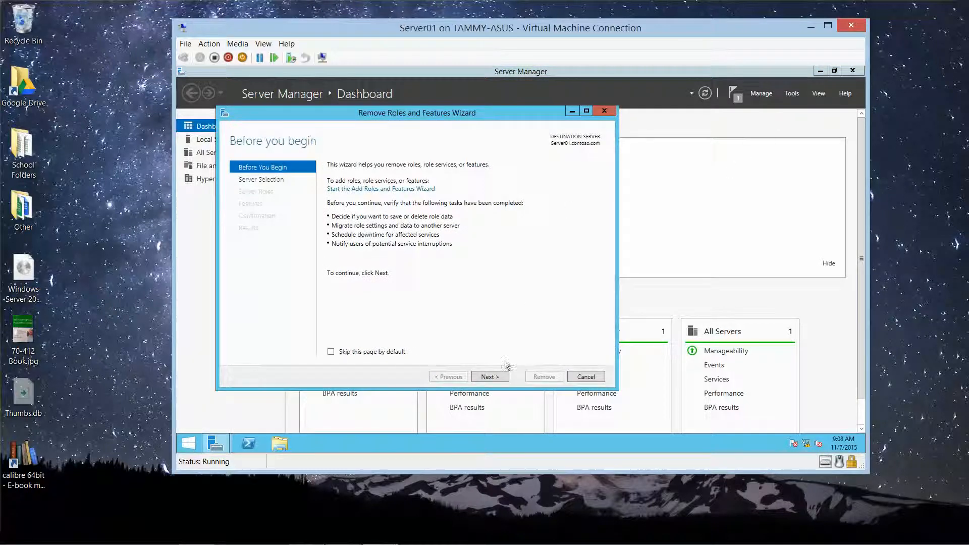
{"action": "left_click", "coordinate": [498, 376]}
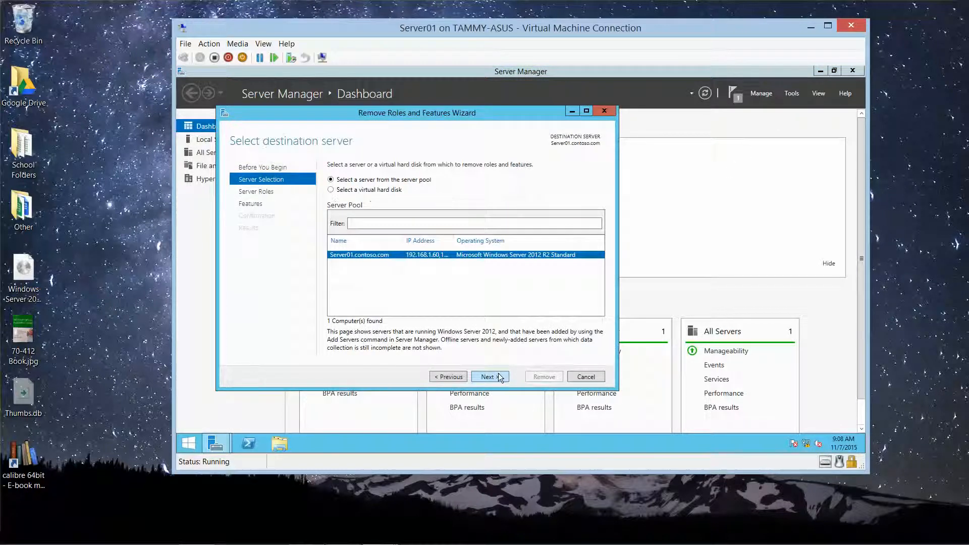
{"action": "left_click", "coordinate": [498, 376]}
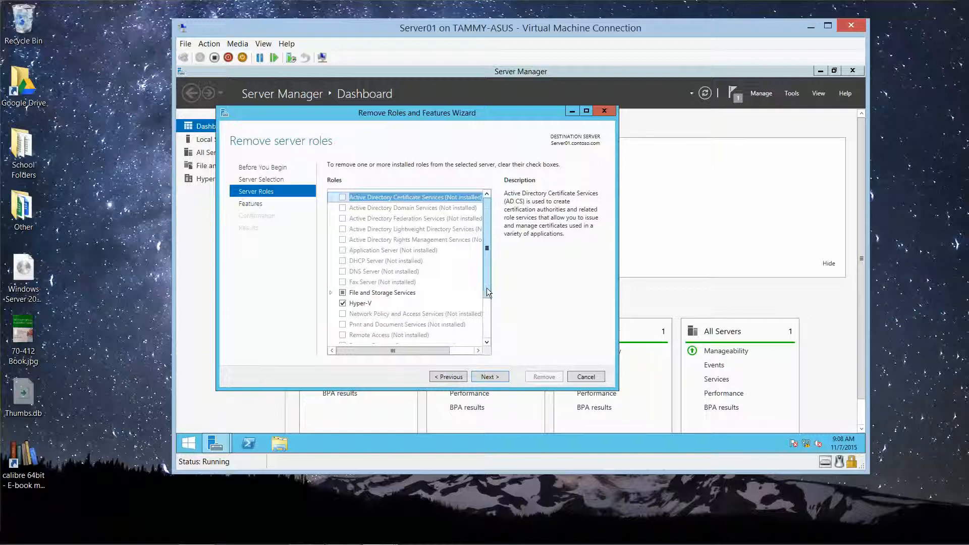
{"action": "left_click", "coordinate": [492, 380]}
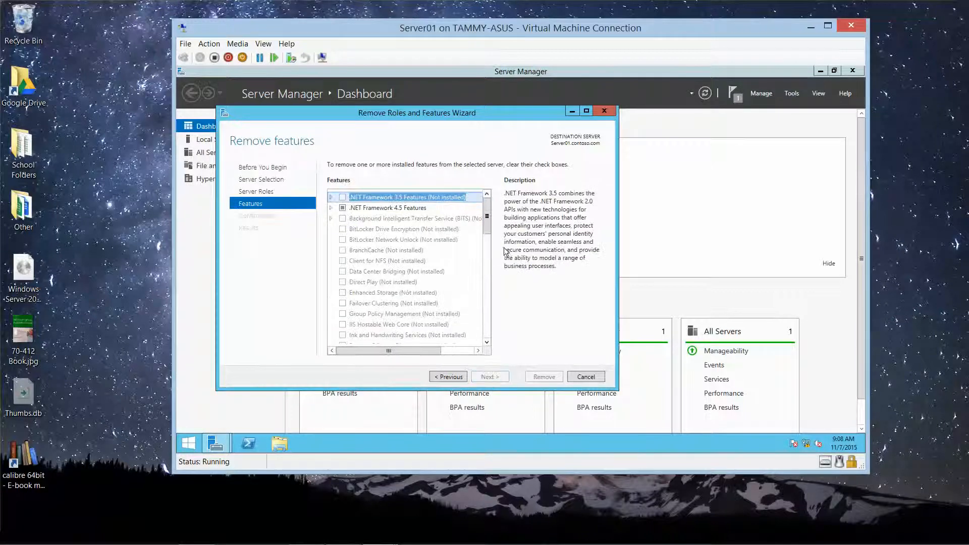
{"action": "left_click_drag", "start_coordinate": [486, 217], "coordinate": [486, 246]}
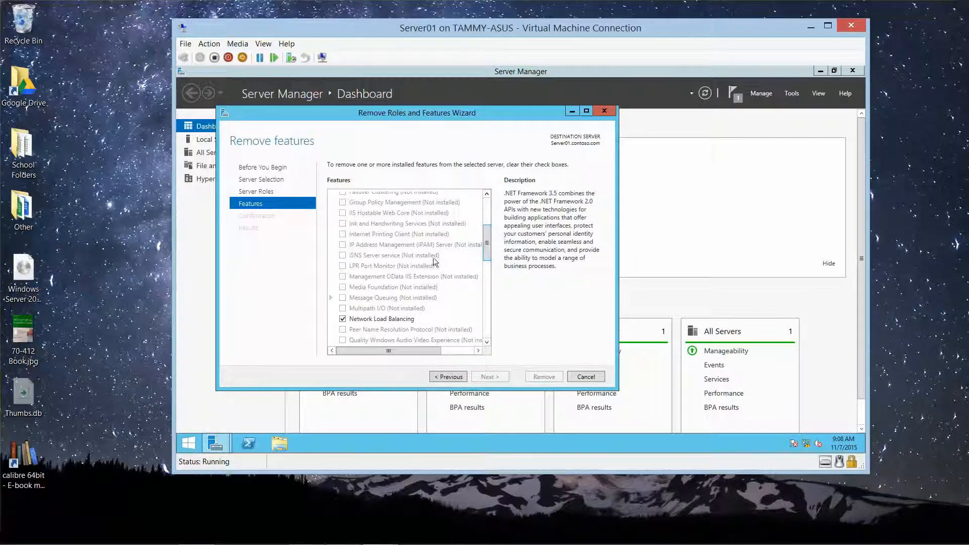
{"action": "left_click", "coordinate": [342, 319]}
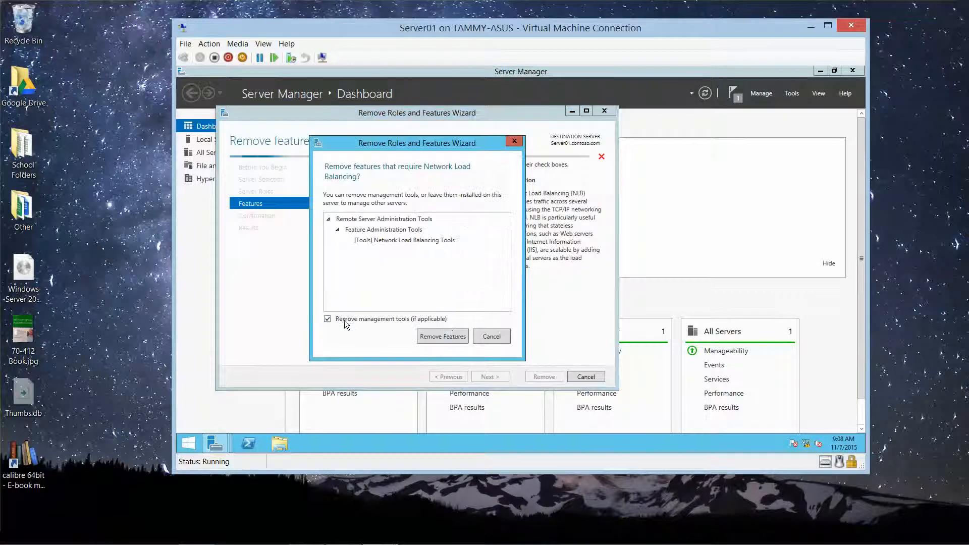
{"action": "left_click", "coordinate": [453, 337]}
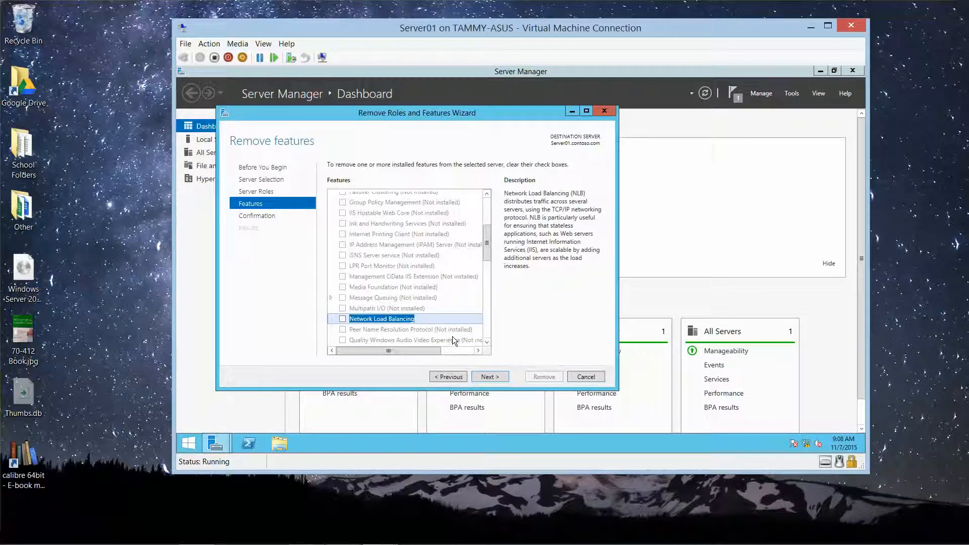
{"action": "left_click", "coordinate": [483, 378]}
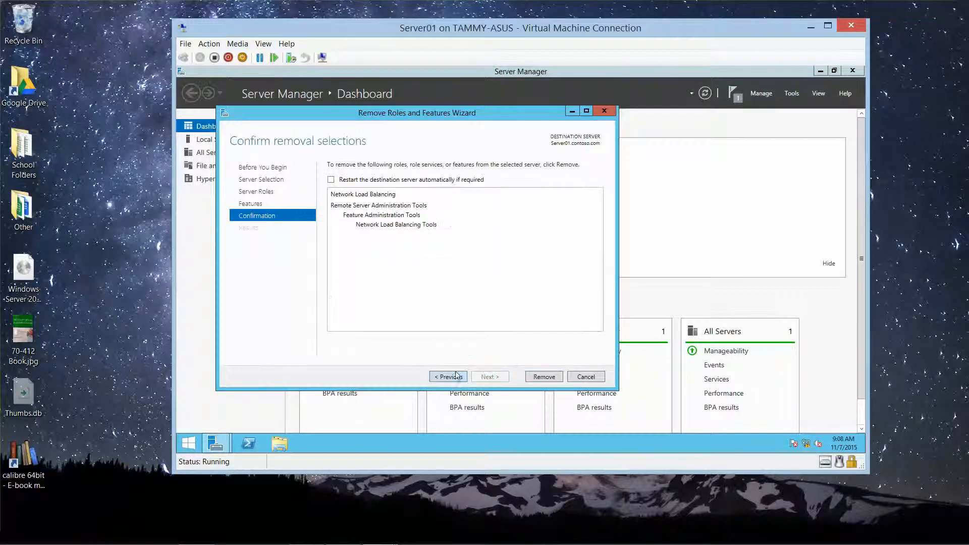
{"action": "left_click", "coordinate": [544, 378]}
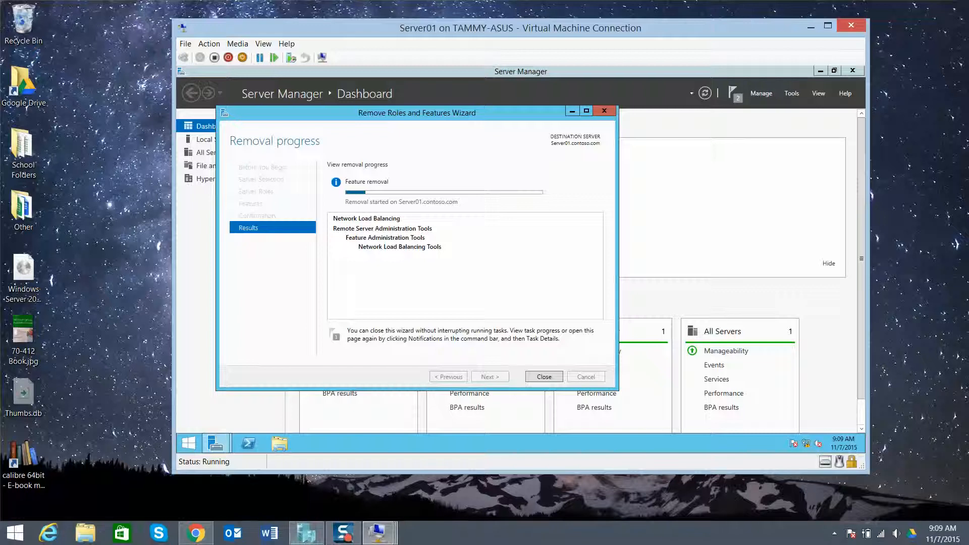
{"action": "mouse_move", "coordinate": [306, 532]}
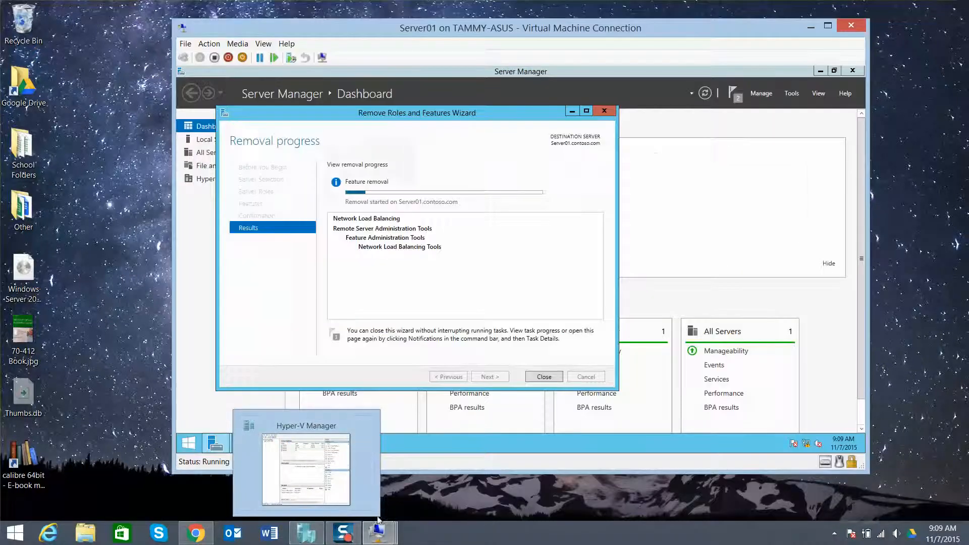
Step: On Server02, close the finished install wizard and launch the Remove Roles and Features wizard
{"action": "mouse_move", "coordinate": [381, 538]}
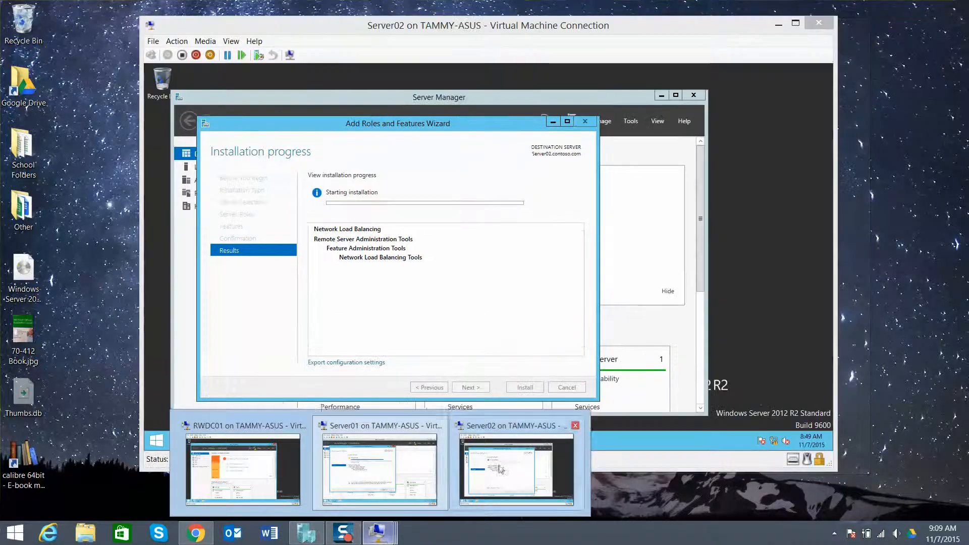
{"action": "left_click", "coordinate": [499, 462]}
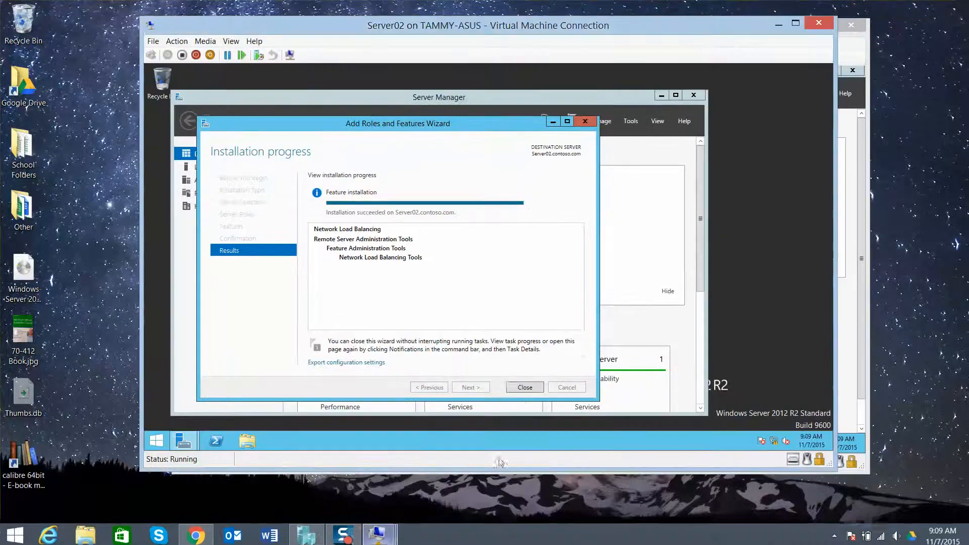
{"action": "left_click", "coordinate": [531, 385]}
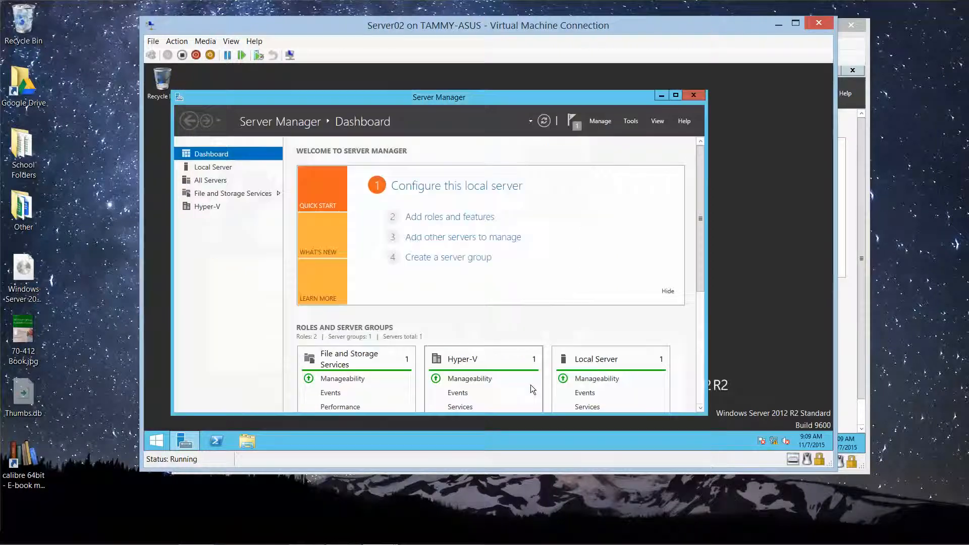
{"action": "left_click", "coordinate": [604, 123]}
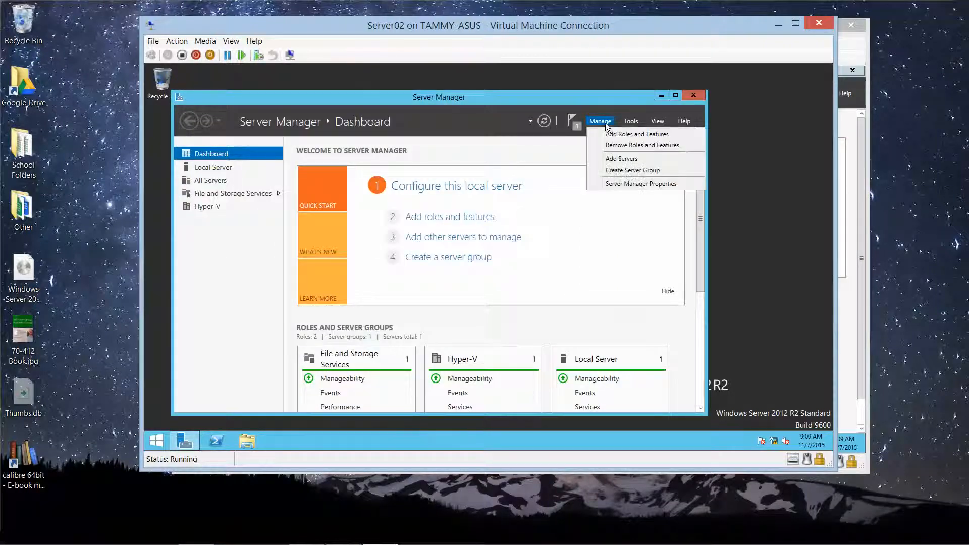
{"action": "left_click", "coordinate": [625, 146]}
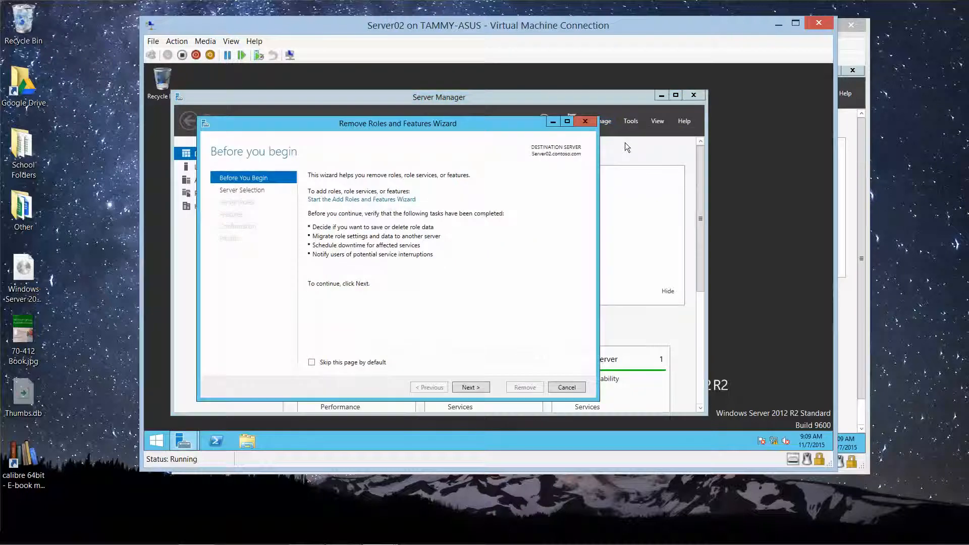
Step: Deselect Network Load Balancing and its management tools, then confirm and run the removal
{"action": "left_click", "coordinate": [471, 388]}
{"action": "left_click", "coordinate": [471, 388]}
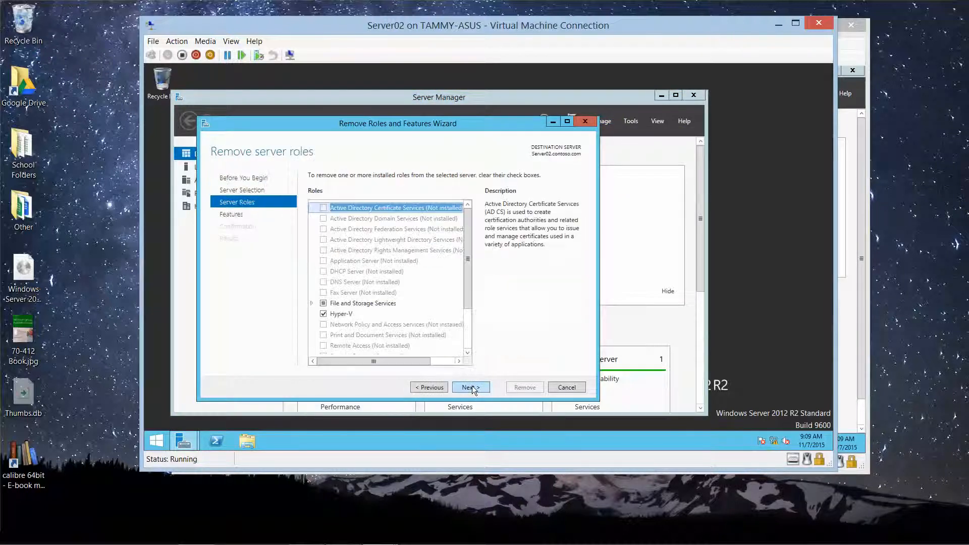
{"action": "left_click", "coordinate": [471, 385]}
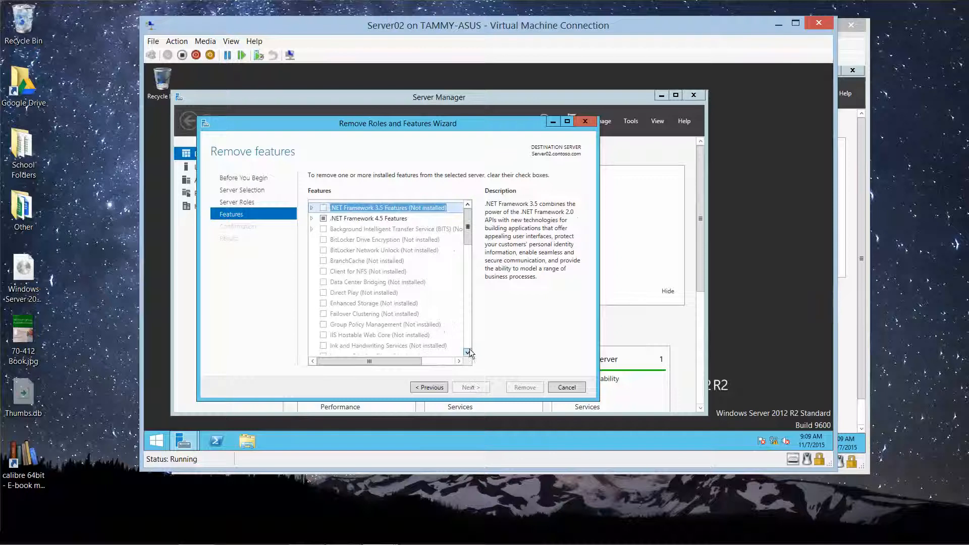
{"action": "scroll", "coordinate": [469, 352], "scroll_direction": "down", "scroll_amount": 2}
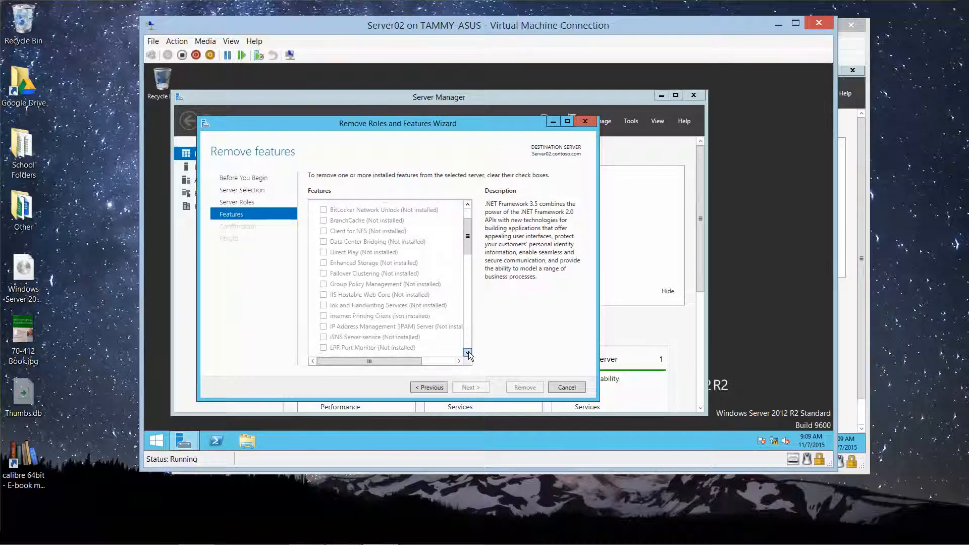
{"action": "scroll", "coordinate": [468, 351], "scroll_direction": "down", "scroll_amount": 4}
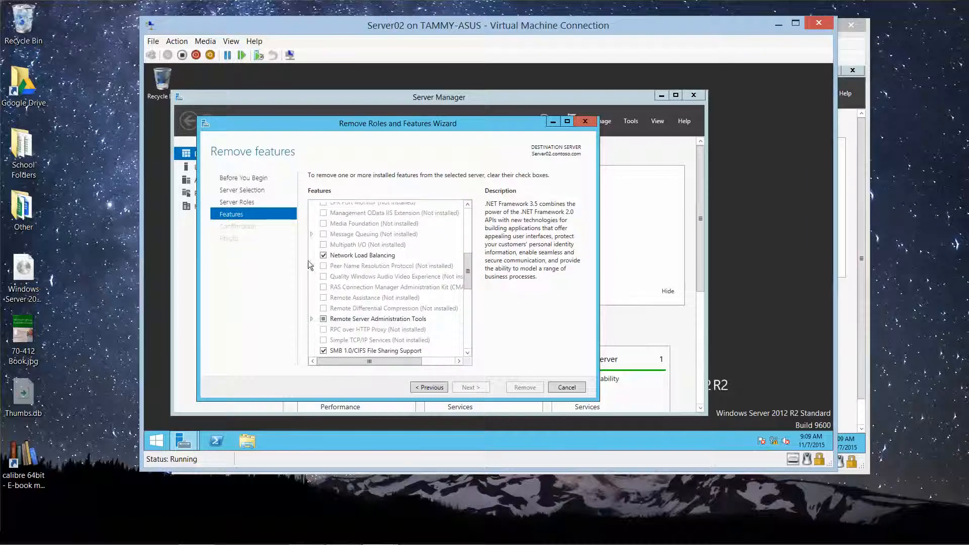
{"action": "left_click", "coordinate": [324, 256]}
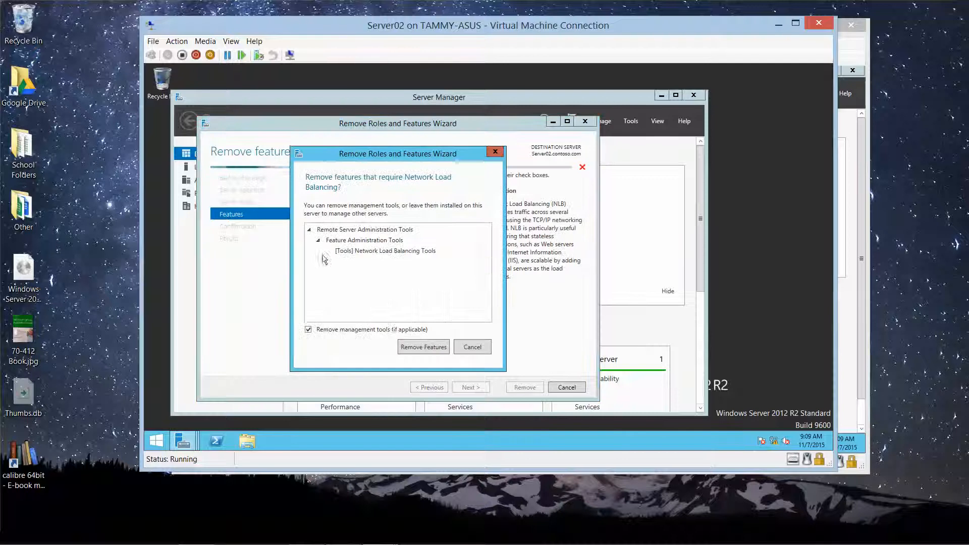
{"action": "left_click", "coordinate": [414, 343]}
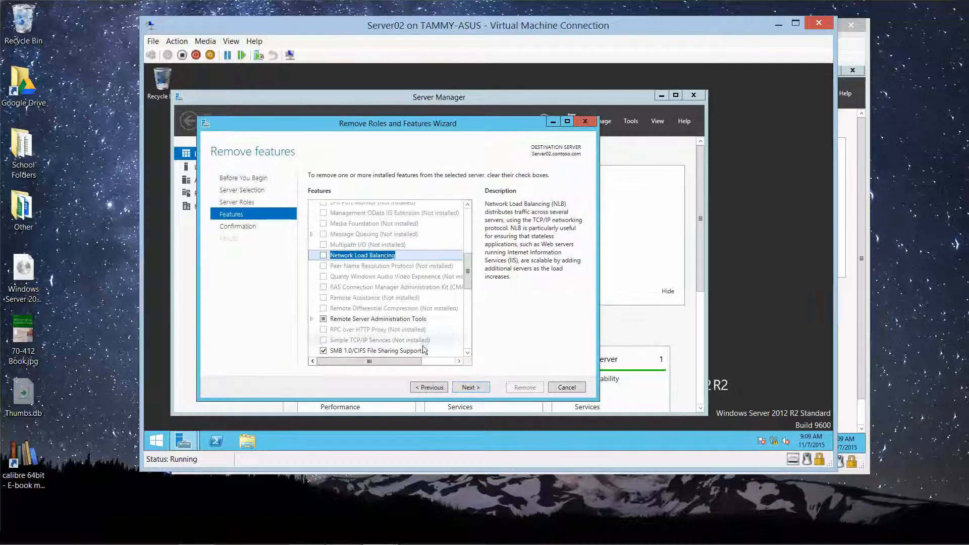
{"action": "left_click", "coordinate": [469, 388]}
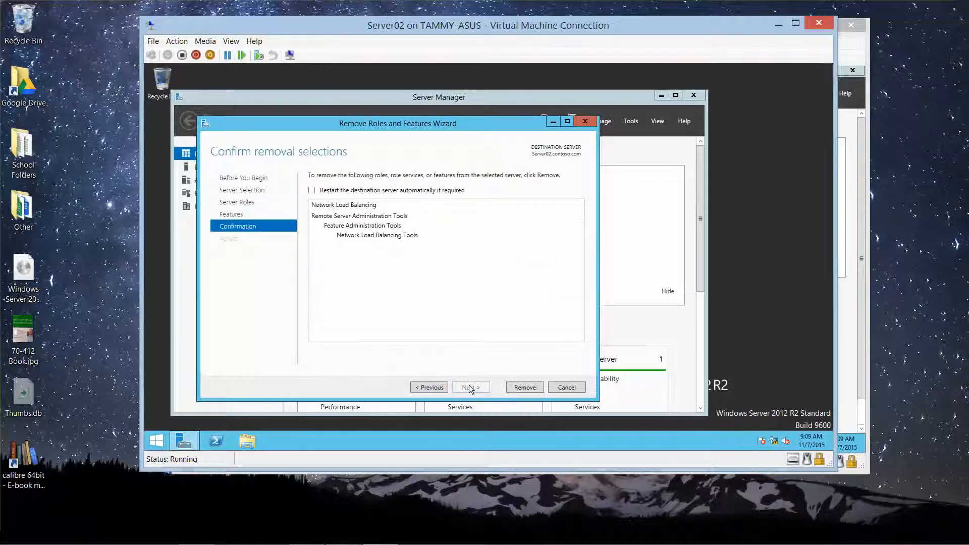
{"action": "left_click", "coordinate": [524, 387]}
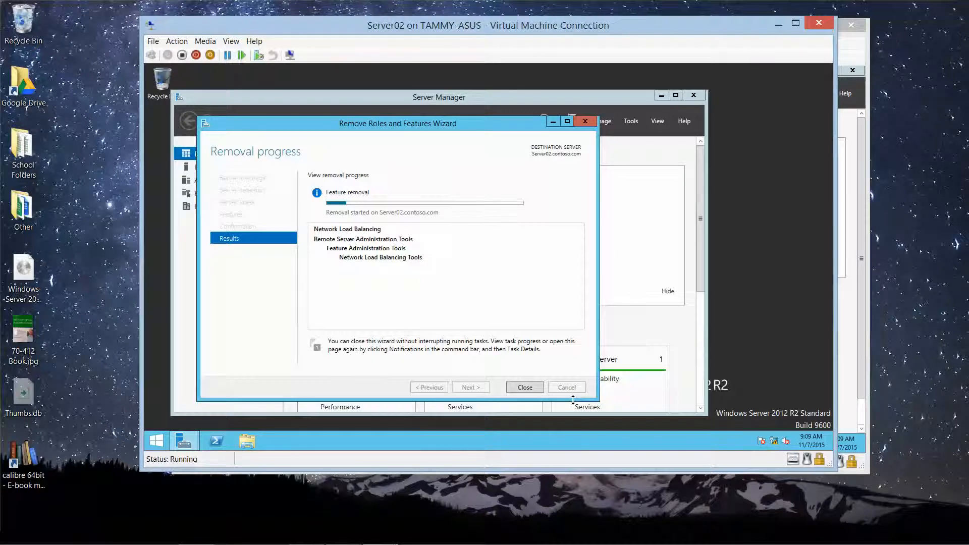
{"action": "mouse_move", "coordinate": [357, 542]}
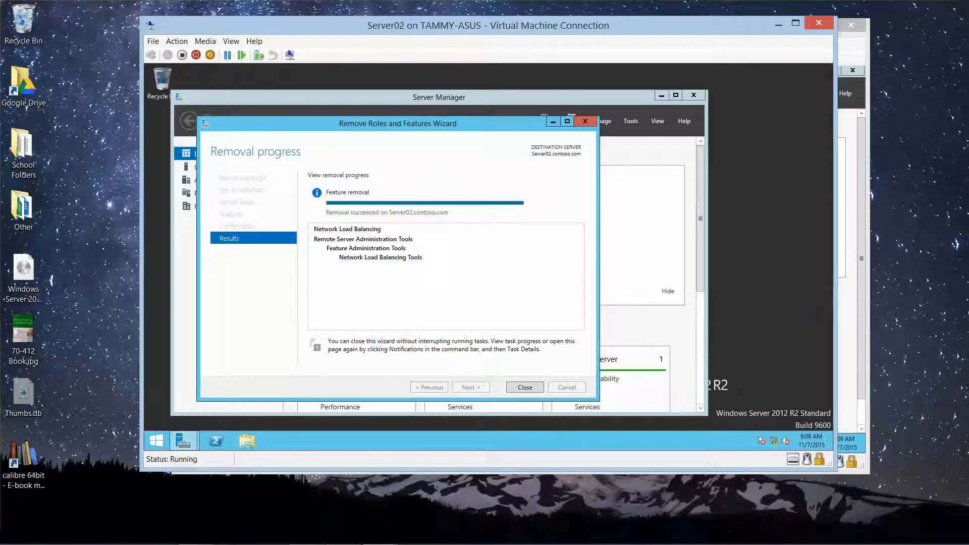